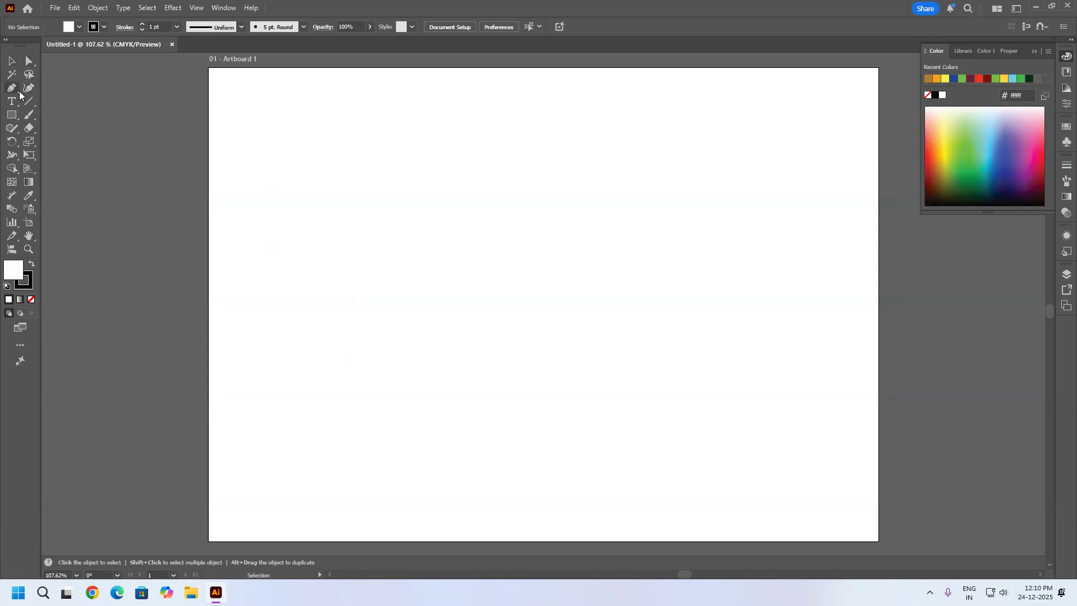
{"action": "left_click", "coordinate": [99, 8]}
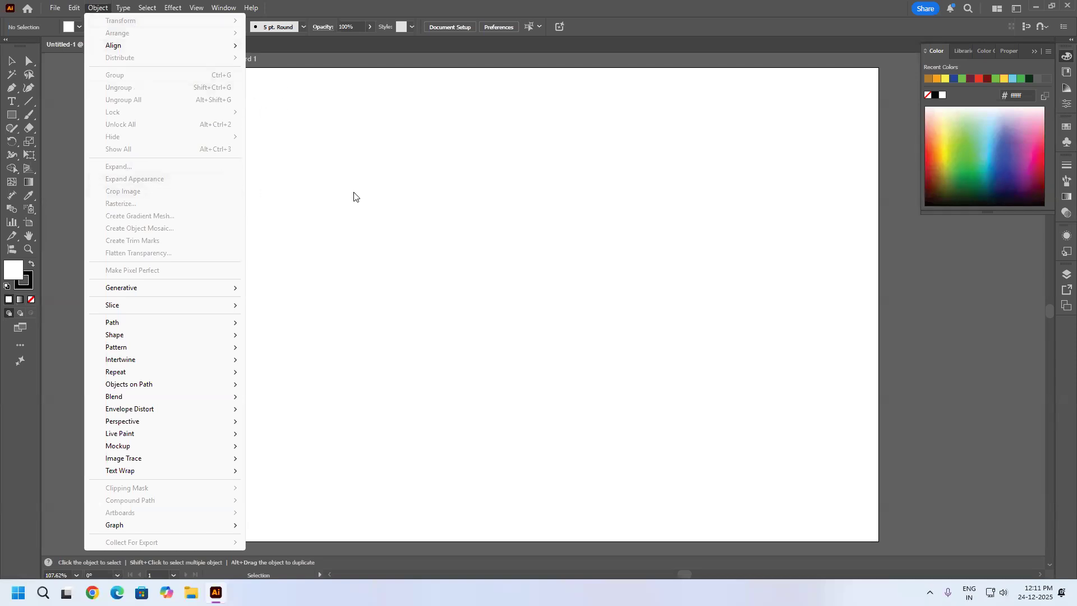
{"action": "left_click", "coordinate": [326, 202]}
Draw a small rectangle about 13.7 by 12.2 mm on the artboard and fill it with light green.
{"action": "left_click", "coordinate": [17, 115]}
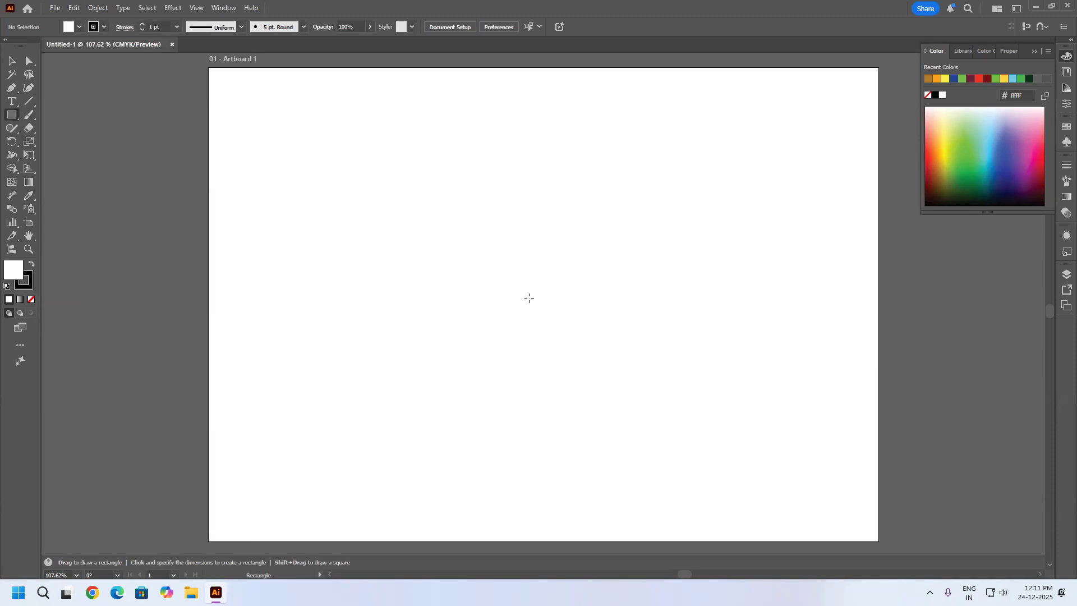
{"action": "left_click_drag", "start_coordinate": [378, 384], "coordinate": [409, 357]}
{"action": "left_click", "coordinate": [981, 146]}
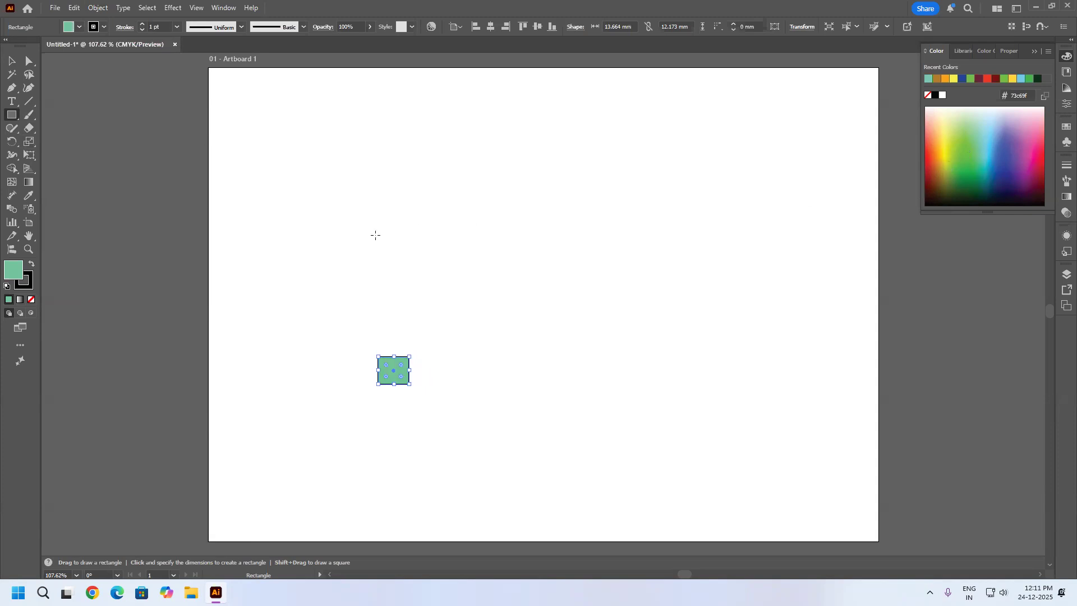
{"action": "left_click", "coordinate": [98, 9]}
{"action": "mouse_move", "coordinate": [121, 24]}
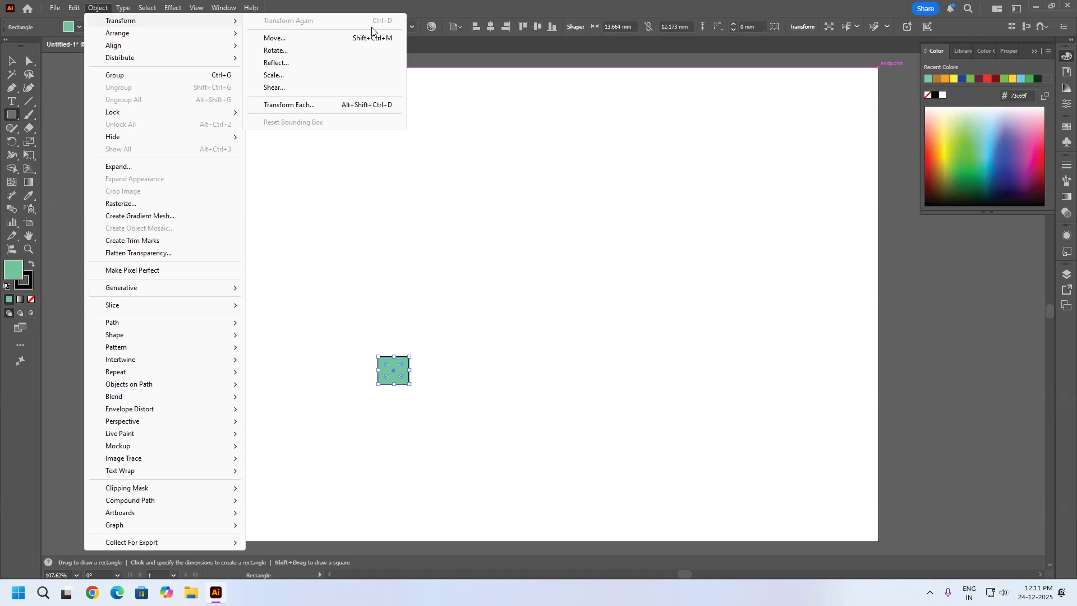
{"action": "left_click", "coordinate": [420, 296]}
{"action": "left_click", "coordinate": [422, 371]}
{"action": "left_click", "coordinate": [689, 239]}
Stretch the rectangle horizontally to a width of about 18.6 mm, keeping its height and left edge.
{"action": "key", "text": "ctrl+plus"}
{"action": "key", "text": "ctrl+plus"}
{"action": "key", "text": "ctrl+plus"}
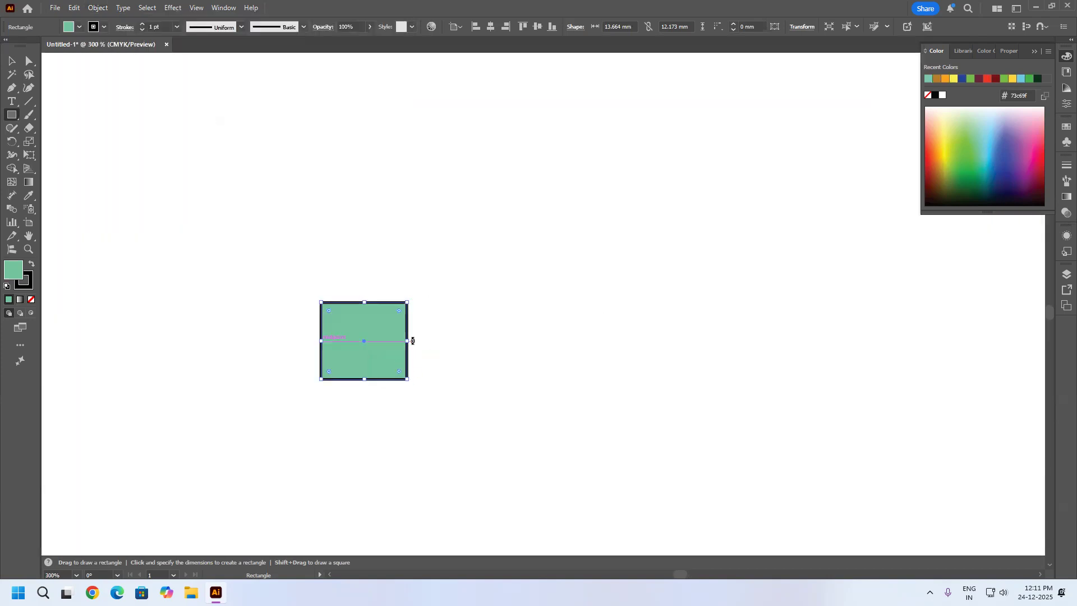
{"action": "left_click_drag", "start_coordinate": [413, 341], "coordinate": [439, 341]}
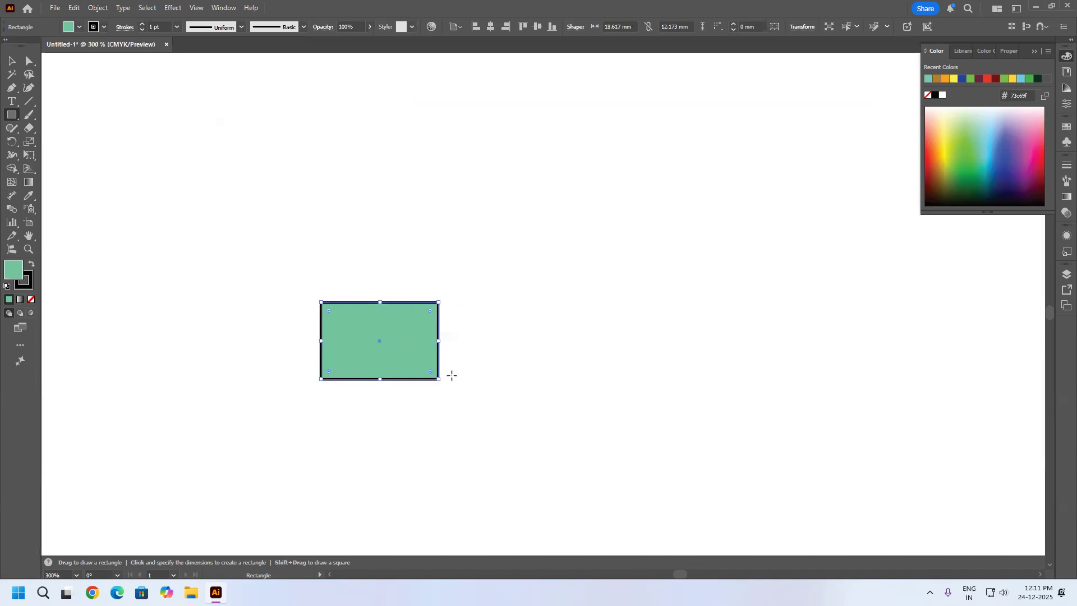
Repeat the last widening transformation until the rectangle is about 119 mm wide.
{"action": "key", "text": "ctrl+d"}
{"action": "key", "text": "ctrl+d"}
{"action": "key", "text": "ctrl+d"}
{"action": "key", "text": "ctrl+d"}
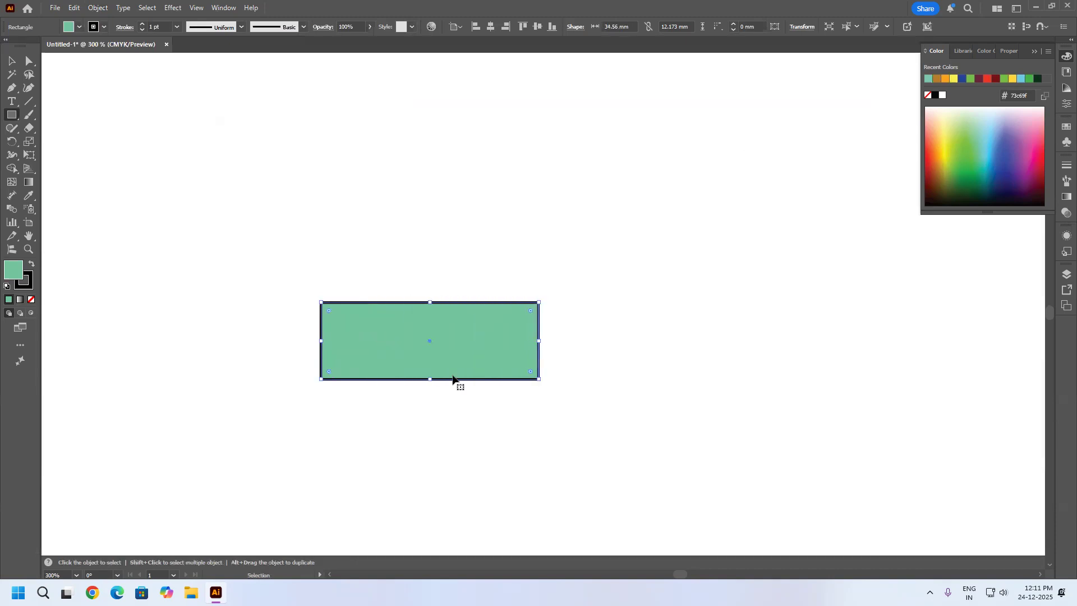
{"action": "key", "text": "ctrl+d"}
{"action": "key", "text": "ctrl+d"}
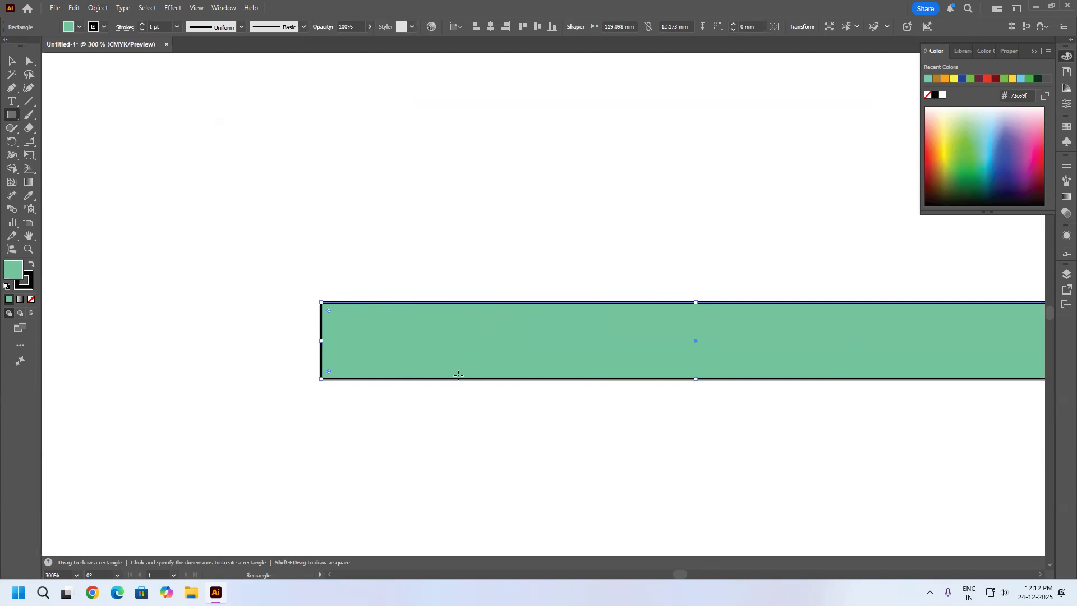
Narrow the rectangle slightly from its right side and repeat that transformation until it is about 38.6 mm wide.
{"action": "key", "text": "ctrl+1"}
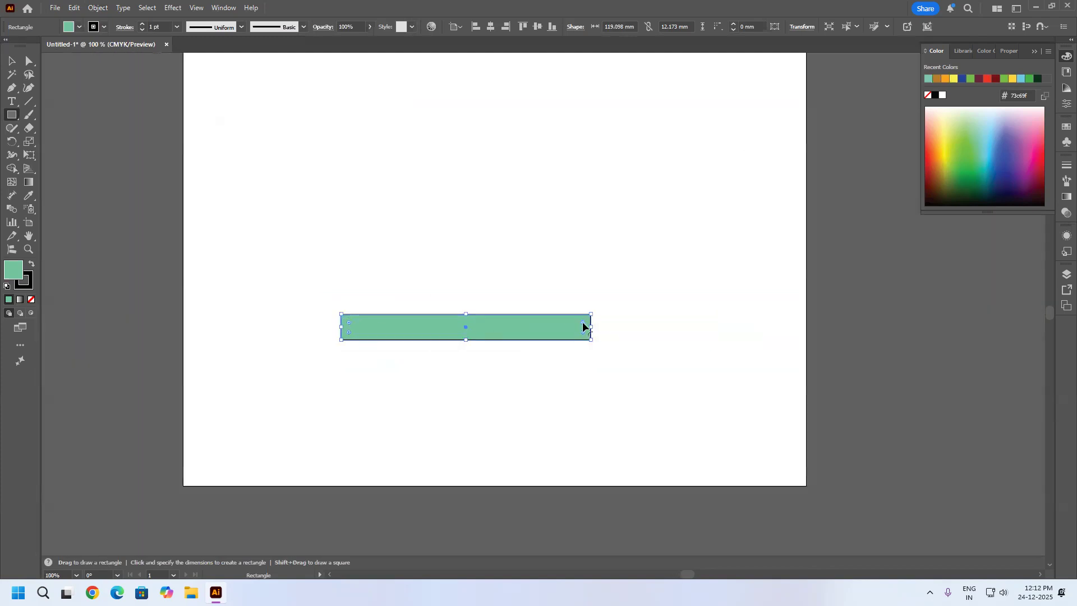
{"action": "left_click_drag", "start_coordinate": [587, 326], "coordinate": [574, 329]}
{"action": "key", "text": "ctrl+d"}
{"action": "key", "text": "ctrl+d"}
{"action": "key", "text": "ctrl+d"}
{"action": "key", "text": "ctrl+d"}
{"action": "key", "text": "ctrl+d"}
{"action": "key", "text": "ctrl+d"}
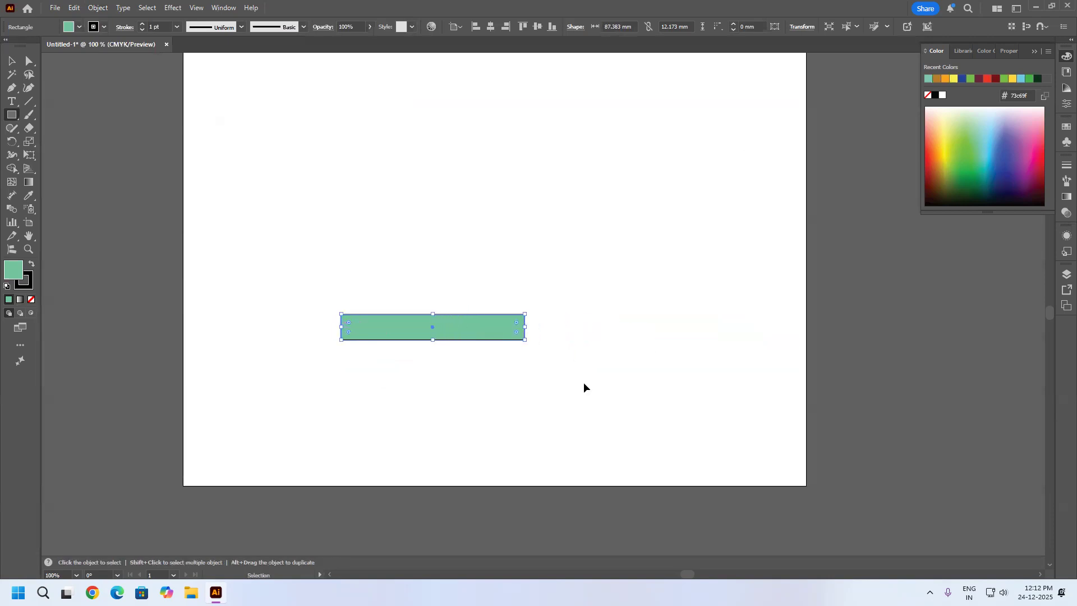
{"action": "key", "text": "ctrl+d"}
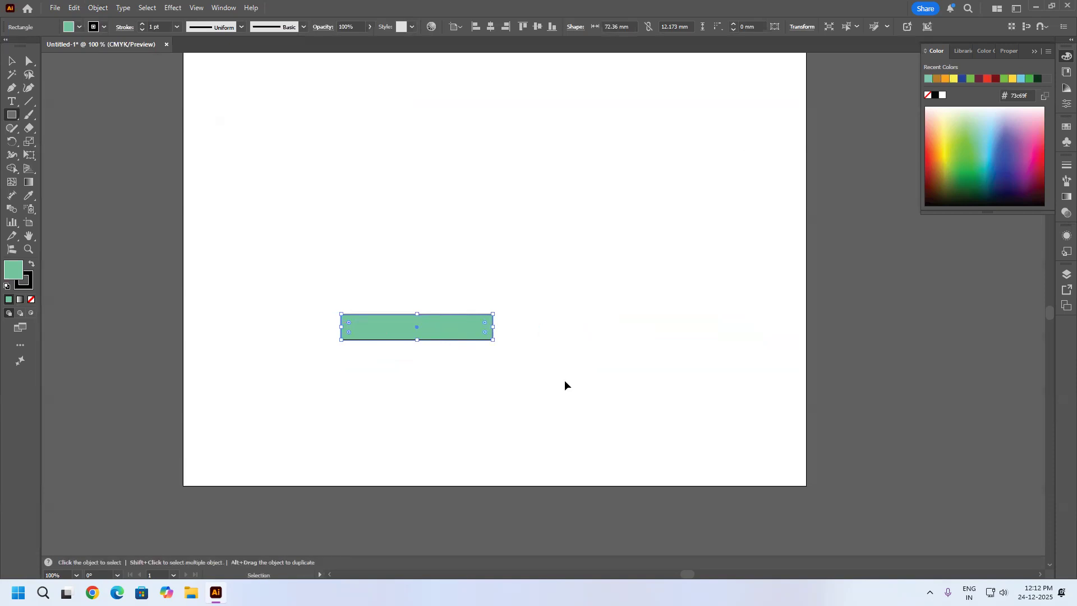
{"action": "key", "text": "ctrl+d"}
{"action": "key", "text": "ctrl+d"}
{"action": "key", "text": "ctrl+d"}
{"action": "key", "text": "ctrl+d"}
{"action": "key", "text": "ctrl+d"}
{"action": "key", "text": "ctrl+d"}
{"action": "key", "text": "ctrl+d"}
{"action": "key", "text": "ctrl+d"}
{"action": "key", "text": "ctrl+d"}
{"action": "key", "text": "ctrl+d"}
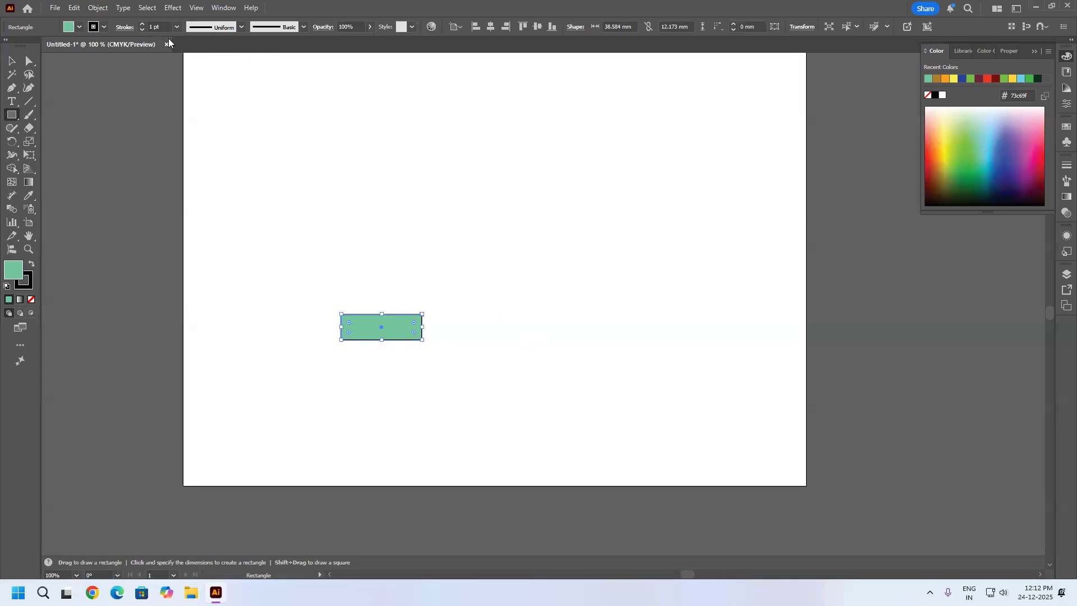
Rotate the rectangle slightly counterclockwise and repeat the rotation until it slopes down to the right.
{"action": "left_click_drag", "start_coordinate": [425, 309], "coordinate": [422, 298]}
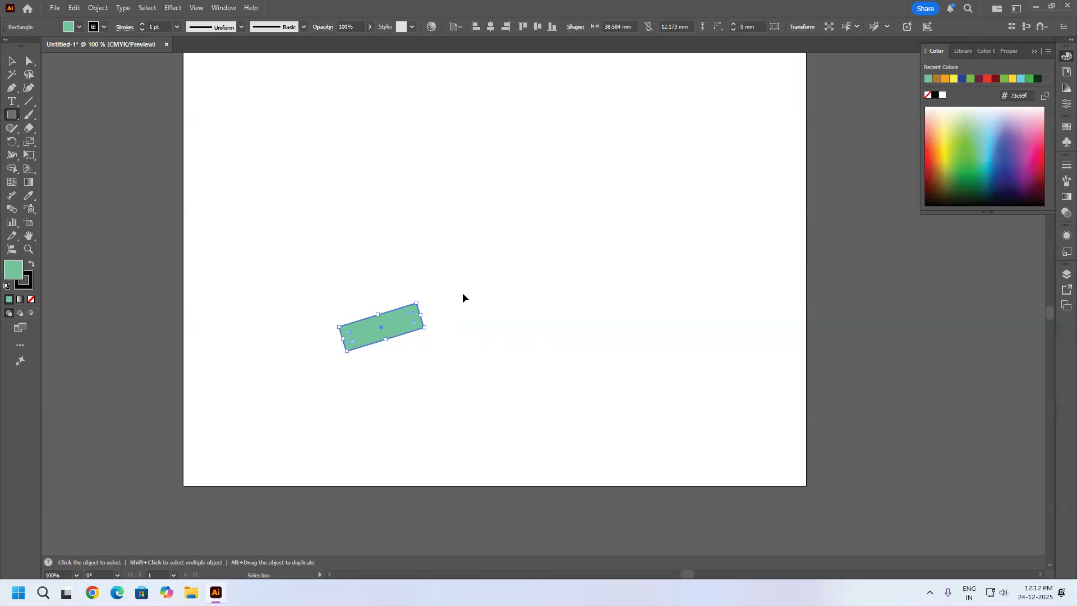
{"action": "key", "text": "ctrl+d"}
{"action": "key", "text": "ctrl+d"}
{"action": "key", "text": "ctrl+d"}
{"action": "key", "text": "ctrl+d"}
{"action": "key", "text": "ctrl+d"}
{"action": "key", "text": "ctrl+d"}
{"action": "key", "text": "ctrl+d"}
{"action": "key", "text": "ctrl+d"}
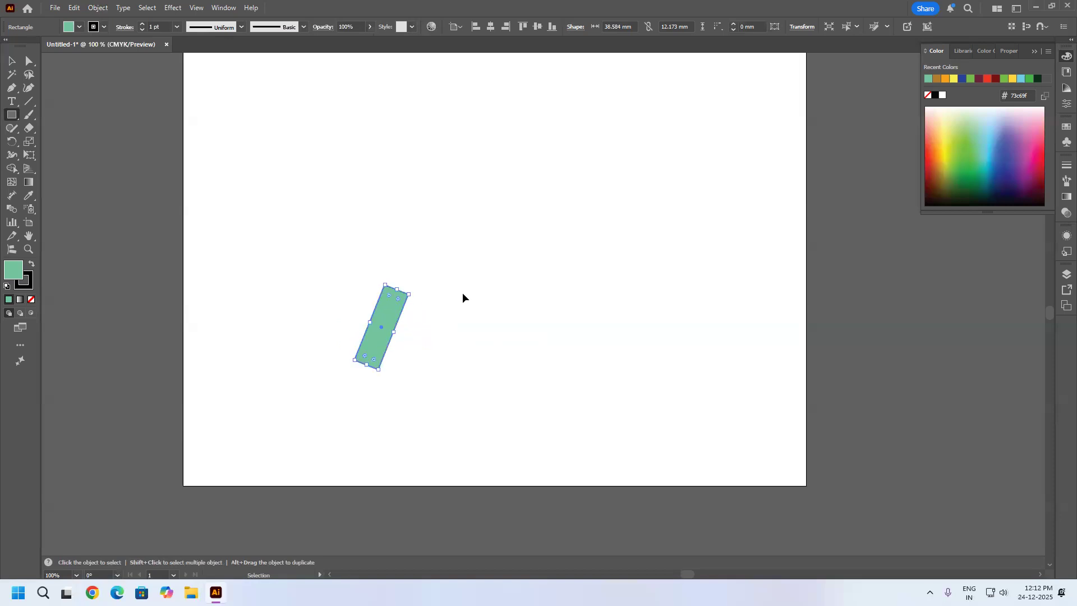
{"action": "key", "text": "ctrl+d"}
{"action": "key", "text": "ctrl+d"}
{"action": "key", "text": "ctrl+d"}
{"action": "key", "text": "ctrl+d"}
{"action": "key", "text": "ctrl+d"}
{"action": "key", "text": "ctrl+d"}
{"action": "key", "text": "ctrl+d"}
{"action": "key", "text": "ctrl+d"}
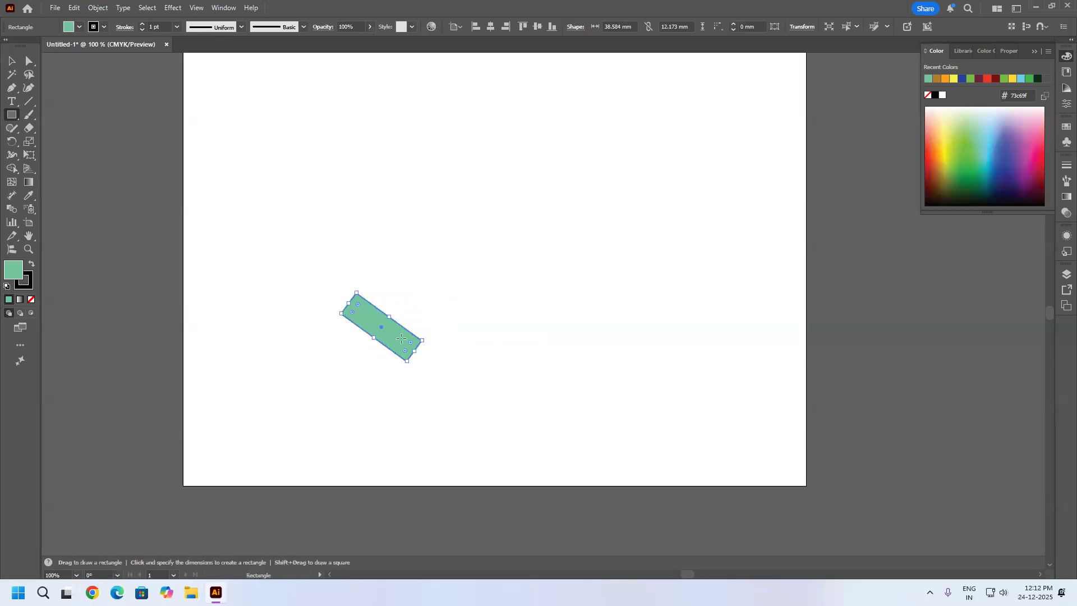
Move the tilted rectangle a short distance to the right and repeat the move until it is right of the artboard's centre.
{"action": "key", "text": "v"}
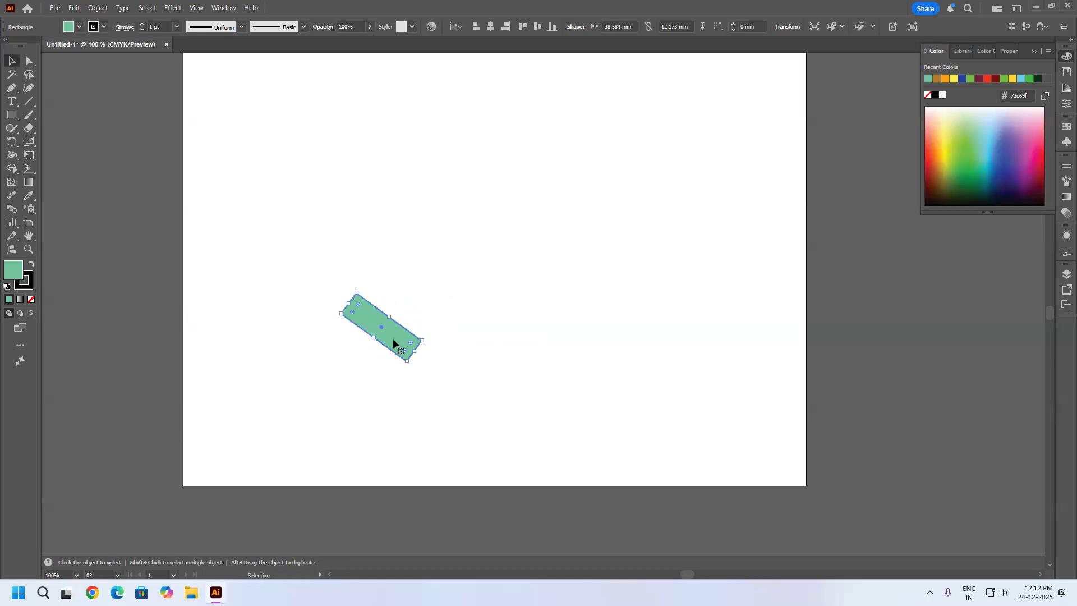
{"action": "left_click_drag", "start_coordinate": [393, 342], "coordinate": [410, 340]}
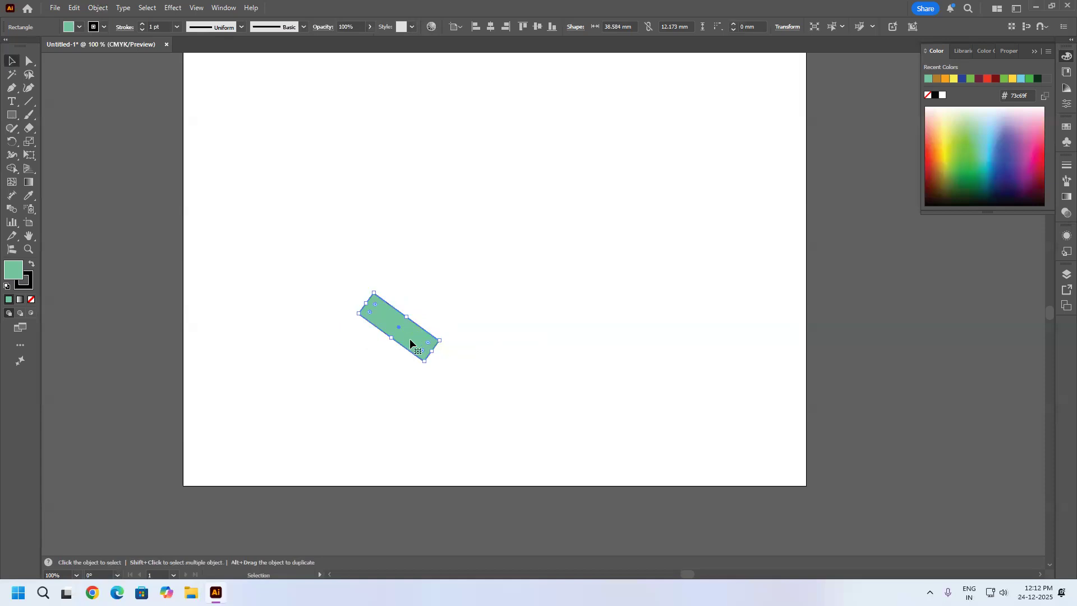
{"action": "key", "text": "shift+Right"}
{"action": "key", "text": "shift+Right"}
{"action": "key", "text": "shift+Right"}
{"action": "key", "text": "shift+Right"}
{"action": "key", "text": "shift+Right"}
{"action": "key", "text": "shift+Right"}
{"action": "key", "text": "shift+Right"}
{"action": "key", "text": "shift+Right"}
{"action": "key", "text": "shift+Right"}
{"action": "key", "text": "shift+Right"}
{"action": "key", "text": "shift+Right"}
{"action": "key", "text": "shift+Right"}
{"action": "key", "text": "shift+Right"}
{"action": "key", "text": "shift+Right"}
{"action": "key", "text": "shift+Right"}
{"action": "key", "text": "shift+Right"}
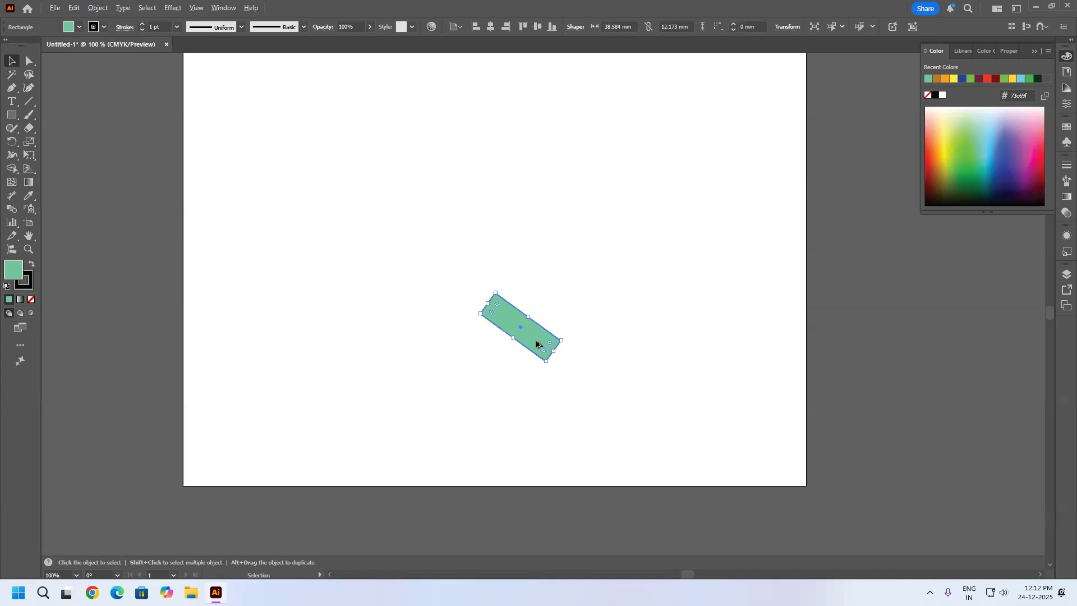
Duplicate the tilted rectangle to its left and repeat the copy until seven rectangles form a row.
{"action": "left_click_drag", "start_coordinate": [525, 344], "coordinate": [480, 342]}
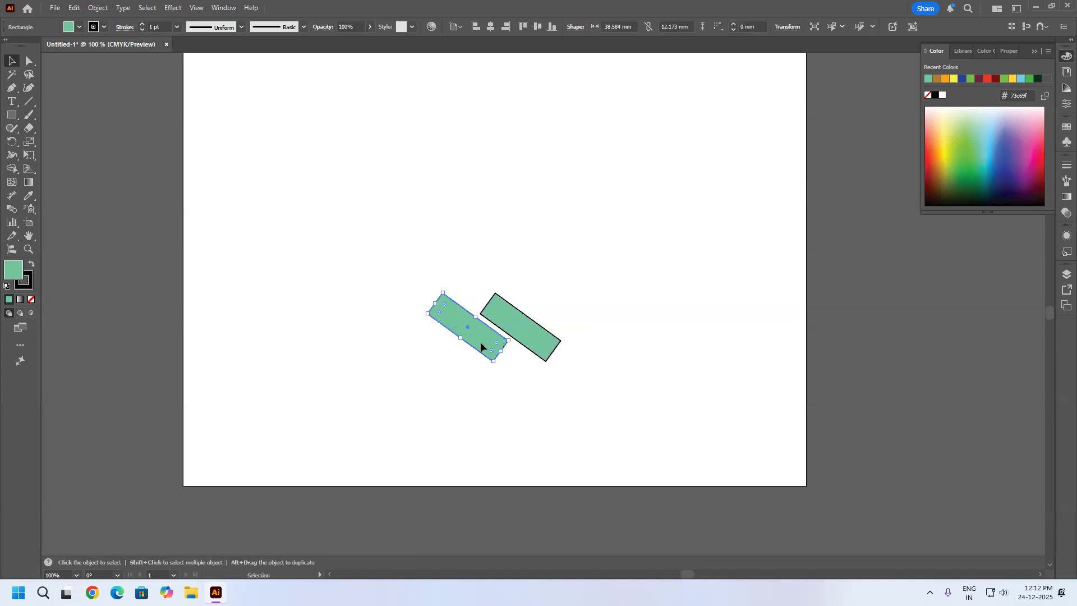
{"action": "key", "text": "ctrl+d"}
{"action": "key", "text": "ctrl+d"}
{"action": "key", "text": "ctrl+d"}
{"action": "key", "text": "ctrl+d"}
{"action": "key", "text": "ctrl+d"}
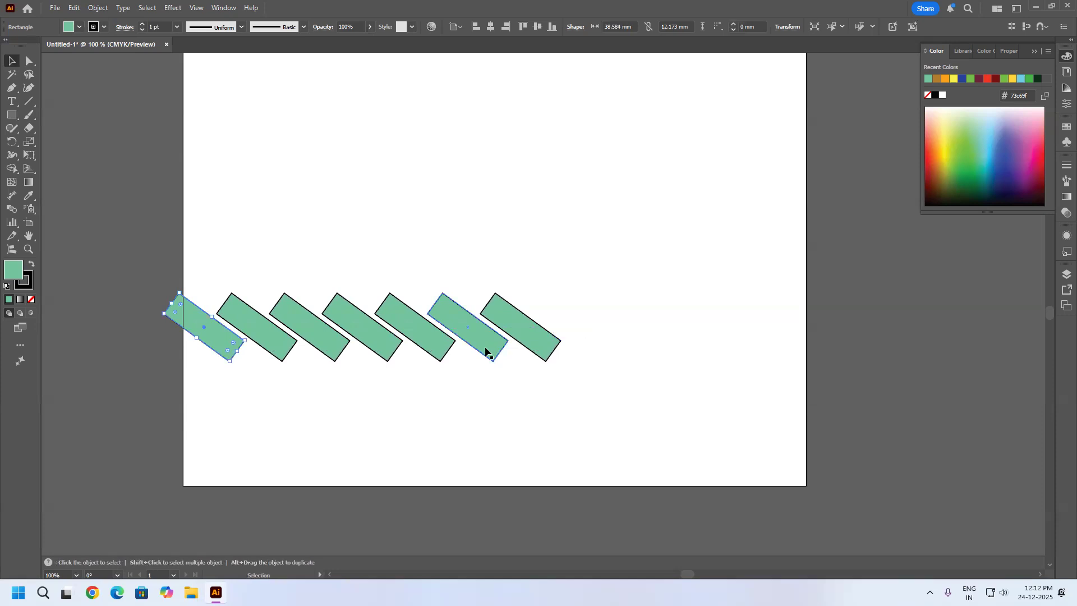
Move the rightmost rectangle clear of the row and delete the other six rectangles.
{"action": "left_click_drag", "start_coordinate": [598, 208], "coordinate": [130, 471]}
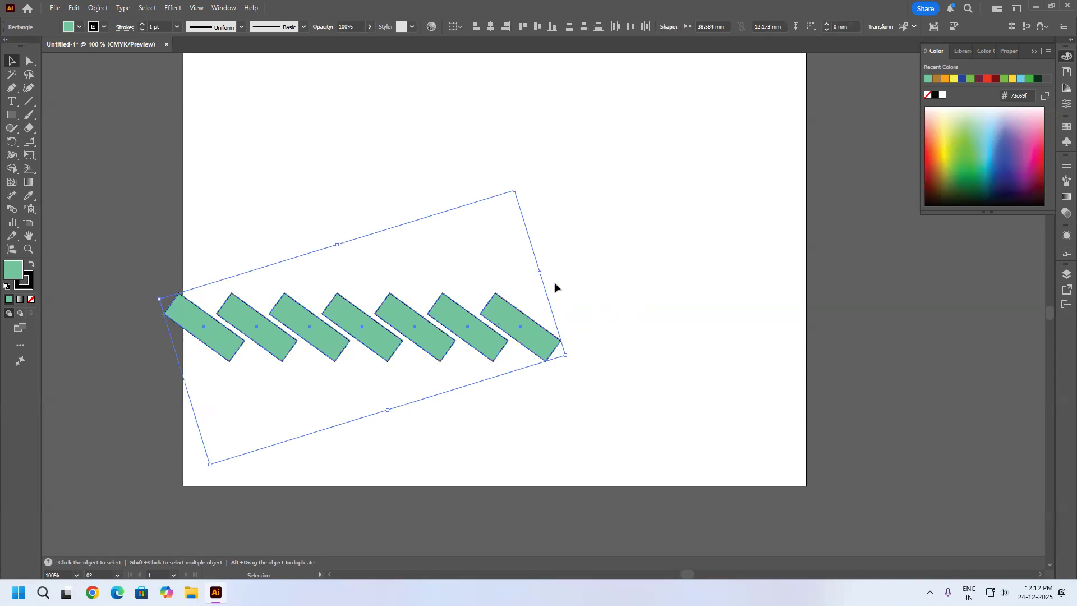
{"action": "left_click_drag", "start_coordinate": [104, 245], "coordinate": [512, 437]}
{"action": "left_click", "coordinate": [602, 380]}
{"action": "left_click_drag", "start_coordinate": [543, 339], "coordinate": [754, 323]}
{"action": "left_click_drag", "start_coordinate": [547, 209], "coordinate": [17, 440]}
{"action": "key", "text": "Delete"}
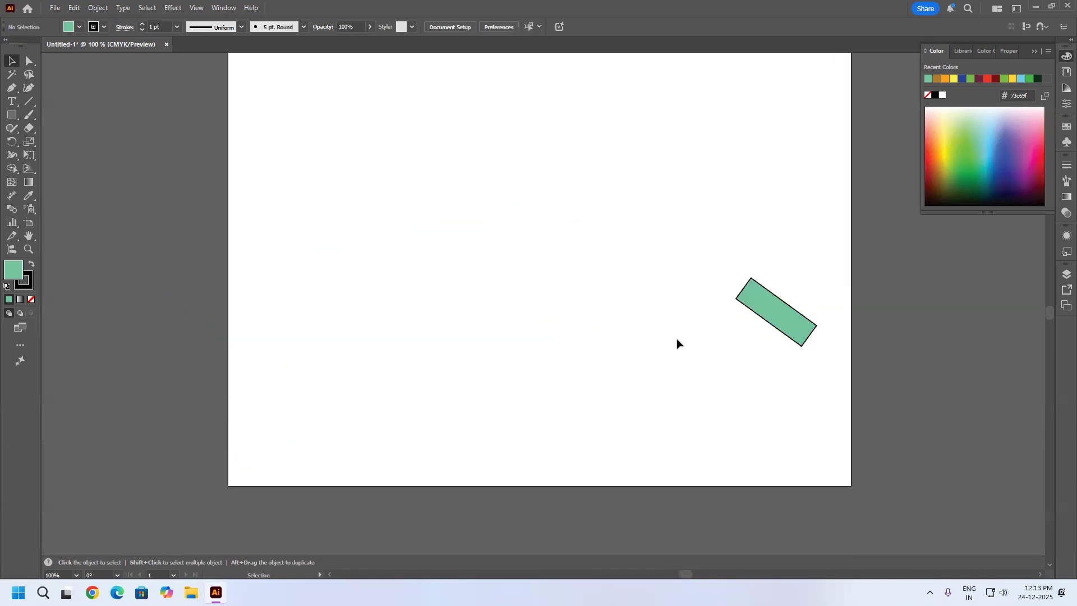
Place the rectangle near the middle of the artboard and preview a horizontal Move offset of -36 mm.
{"action": "left_click_drag", "start_coordinate": [752, 312], "coordinate": [439, 312]}
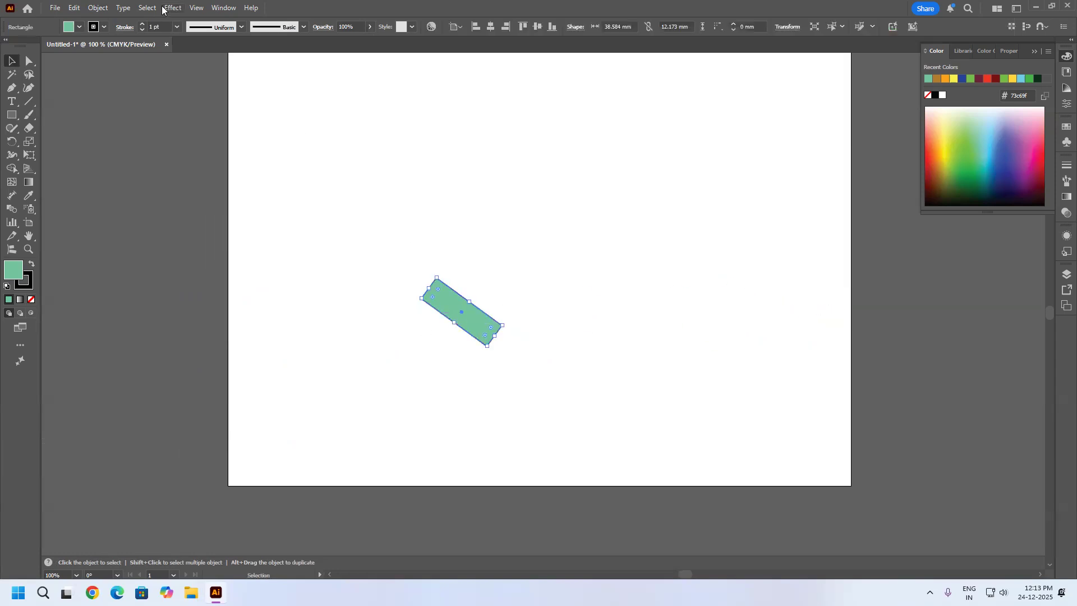
{"action": "left_click", "coordinate": [100, 8]}
{"action": "mouse_move", "coordinate": [140, 22]}
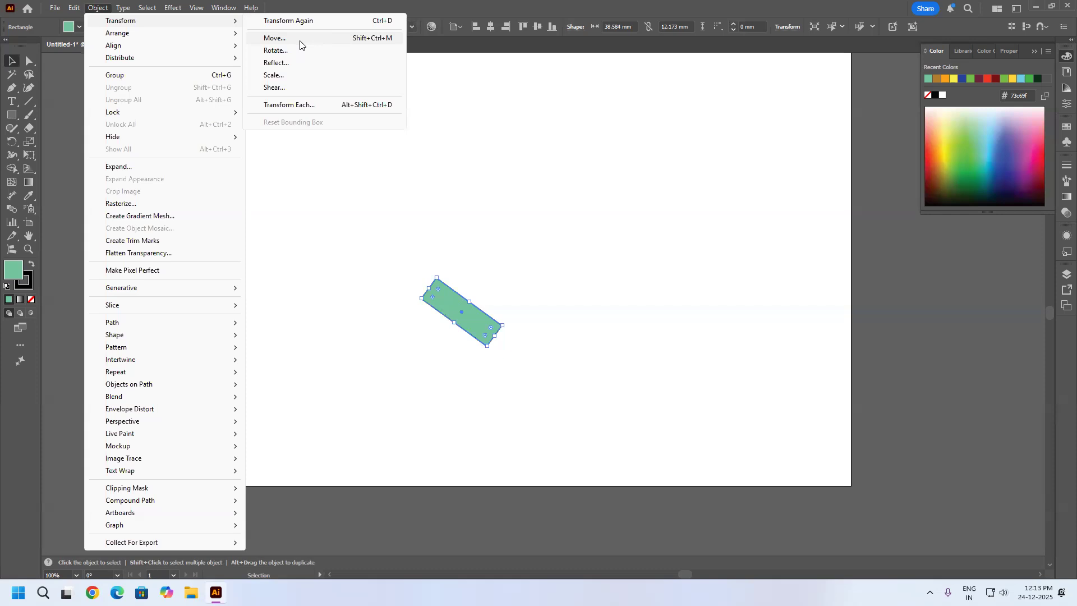
{"action": "left_click", "coordinate": [299, 40]}
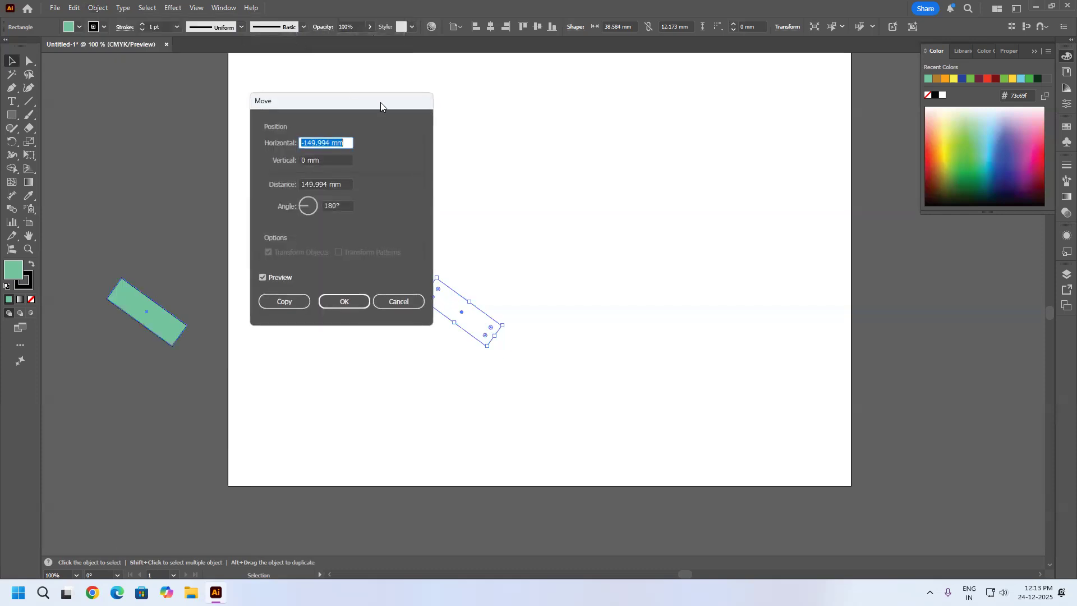
{"action": "left_click_drag", "start_coordinate": [388, 99], "coordinate": [828, 62]}
{"action": "type", "text": "-144"}
{"action": "scroll", "coordinate": [747, 102], "scroll_direction": "up", "scroll_amount": 20}
{"action": "scroll", "coordinate": [747, 104], "scroll_direction": "up", "scroll_amount": 3}
{"action": "scroll", "coordinate": [751, 111], "scroll_direction": "up", "scroll_amount": 20}
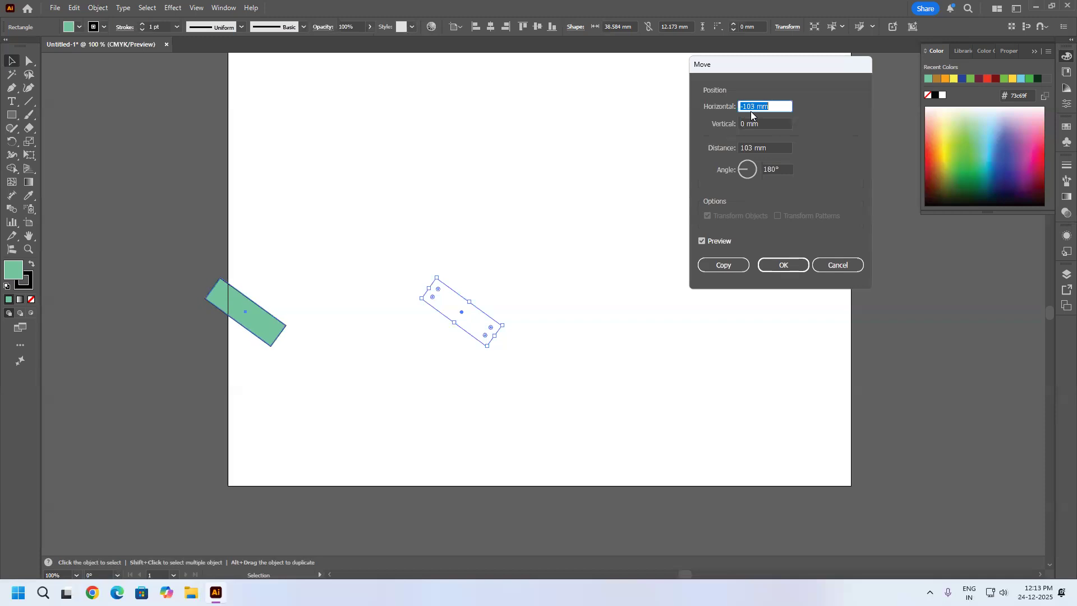
{"action": "scroll", "coordinate": [749, 107], "scroll_direction": "up", "scroll_amount": 20}
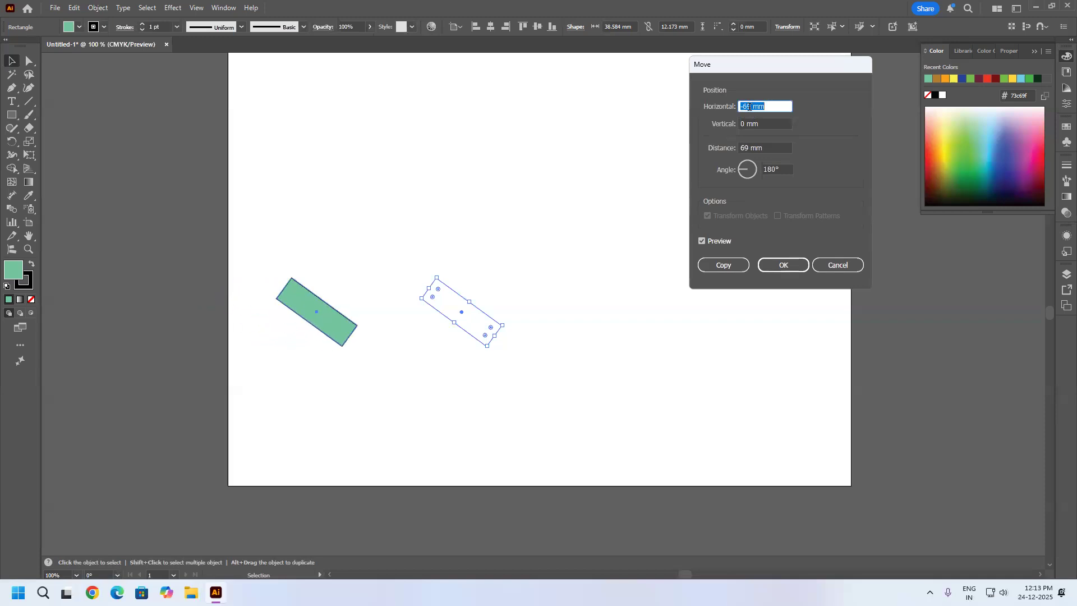
{"action": "scroll", "coordinate": [749, 106], "scroll_direction": "up", "scroll_amount": 19}
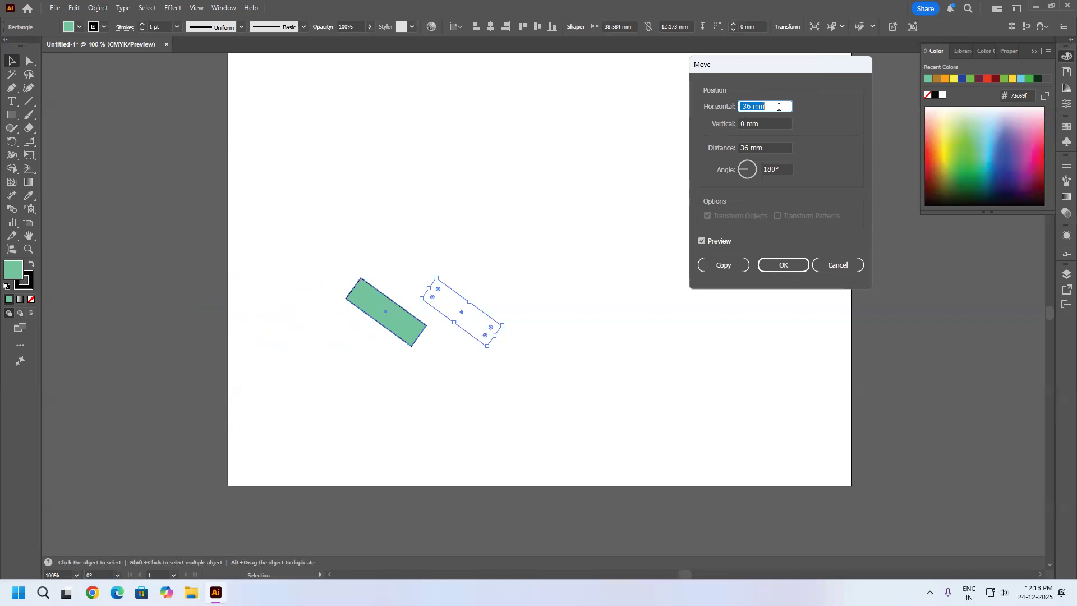
Create a copy of the rectangle offset 20 mm horizontally and 0 mm vertically, and repeat it until eight rectangles form a row.
{"action": "type", "text": "20"}
{"action": "key", "text": "Tab"}
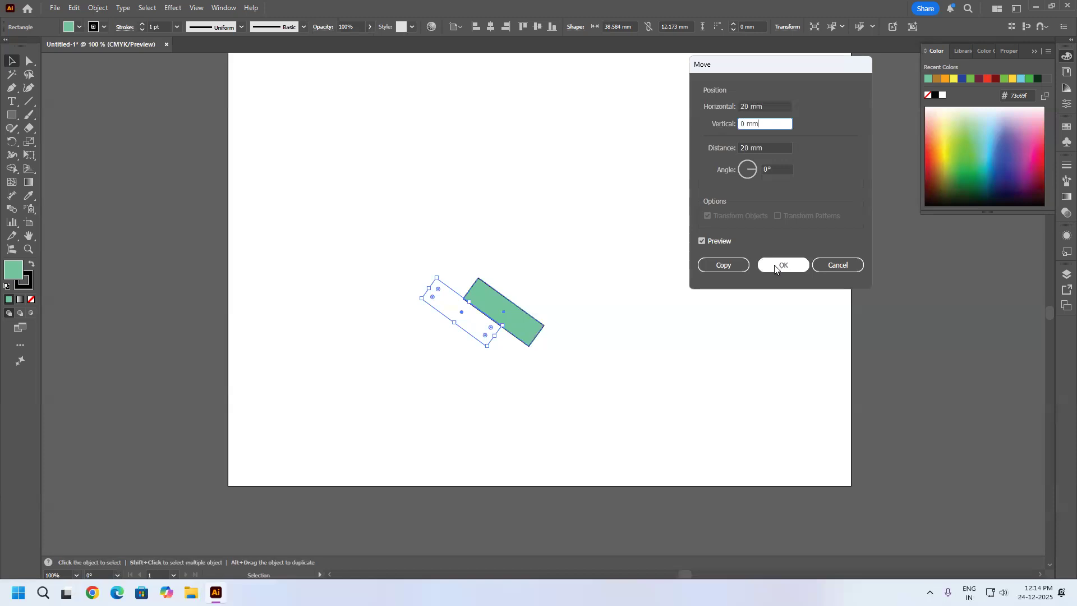
{"action": "left_click", "coordinate": [720, 265]}
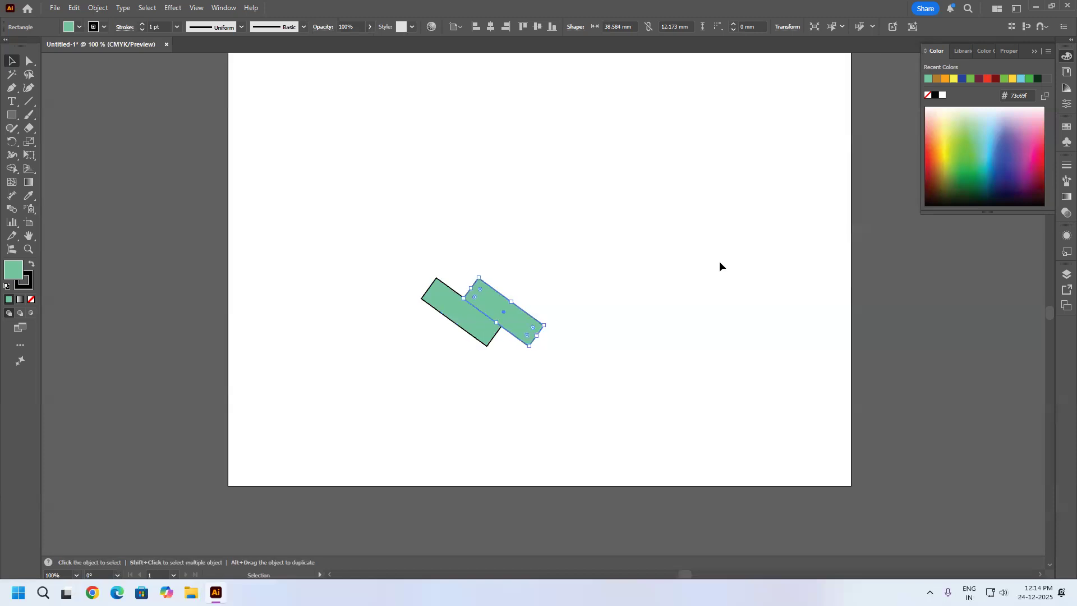
{"action": "key", "text": "ctrl+d"}
{"action": "key", "text": "ctrl+d"}
{"action": "key", "text": "ctrl+d"}
{"action": "key", "text": "ctrl+d"}
{"action": "key", "text": "ctrl+d"}
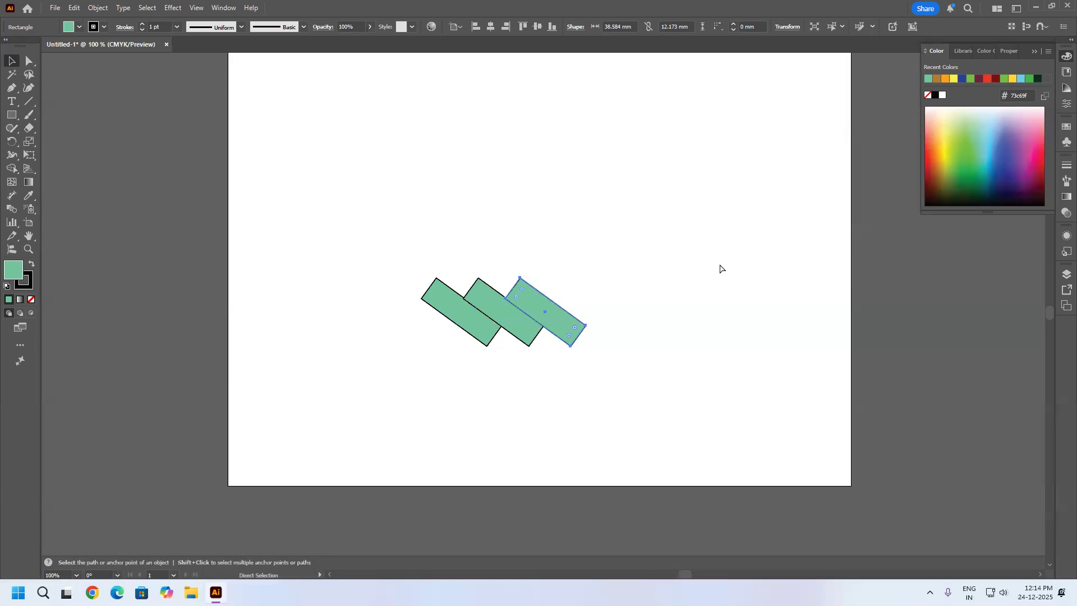
{"action": "key", "text": "ctrl+d"}
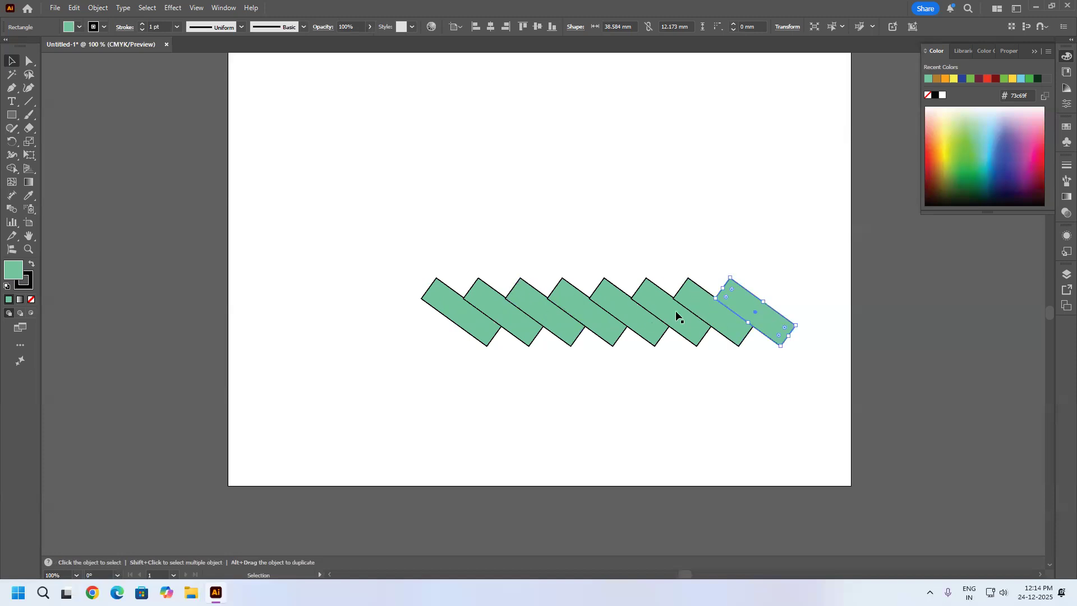
Pull the leftmost rectangle away from the row, delete the seven overlapping copies, and shift the remaining one slightly down and right.
{"action": "left_click", "coordinate": [820, 250]}
{"action": "left_click_drag", "start_coordinate": [736, 348], "coordinate": [450, 412]}
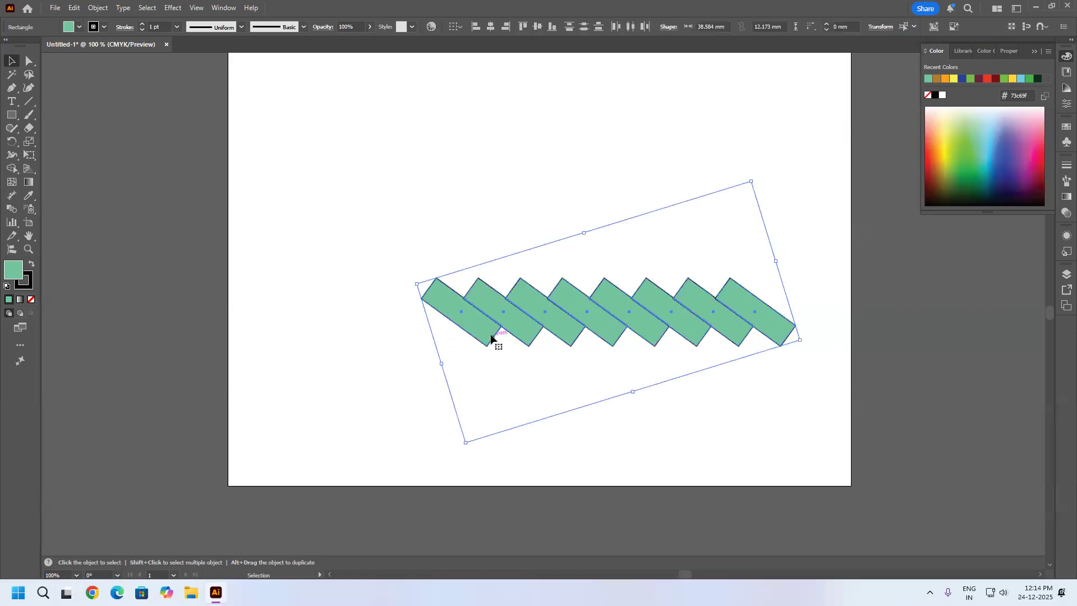
{"action": "left_click", "coordinate": [495, 359]}
{"action": "left_click_drag", "start_coordinate": [487, 332], "coordinate": [425, 332]}
{"action": "left_click_drag", "start_coordinate": [811, 239], "coordinate": [493, 412]}
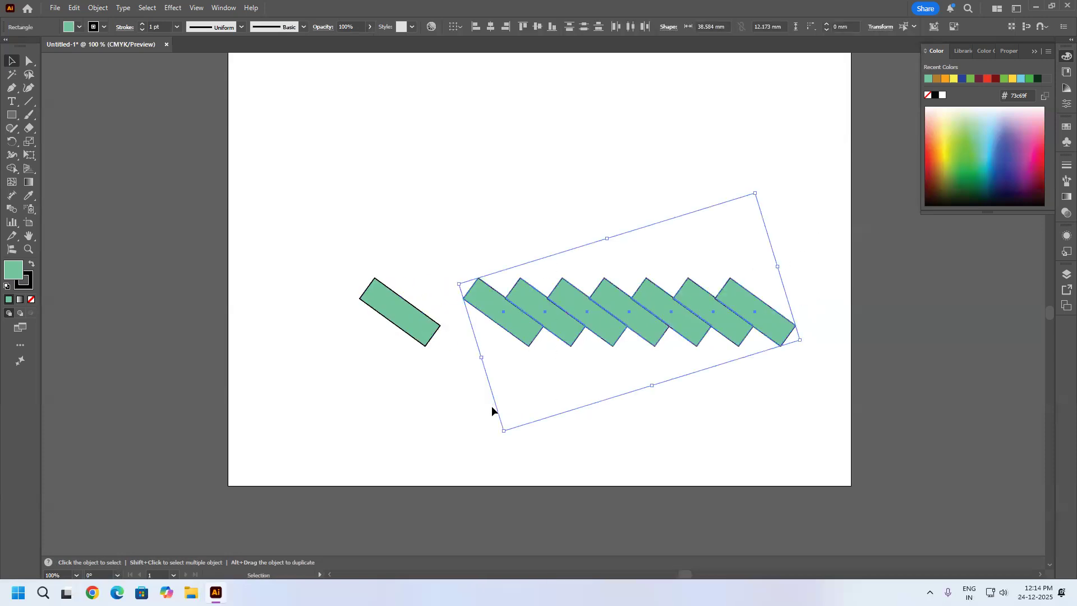
{"action": "key", "text": "Delete"}
{"action": "left_click_drag", "start_coordinate": [434, 326], "coordinate": [460, 349]}
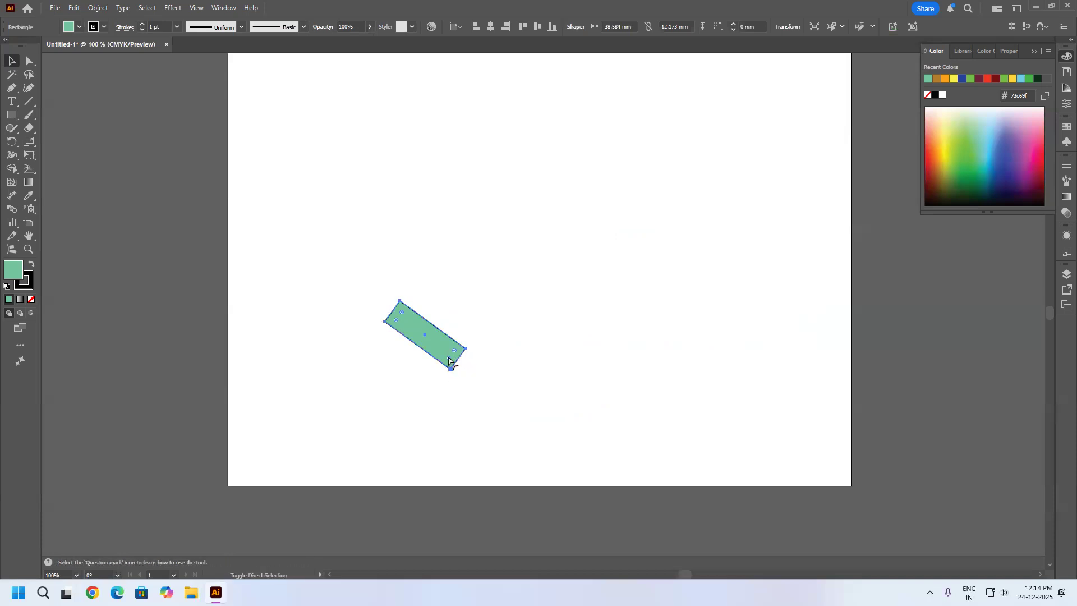
Preview a Move of the rectangle with 0 mm horizontal and 44 mm vertical offset, and turn the move angle to 323°.
{"action": "key", "text": "Return"}
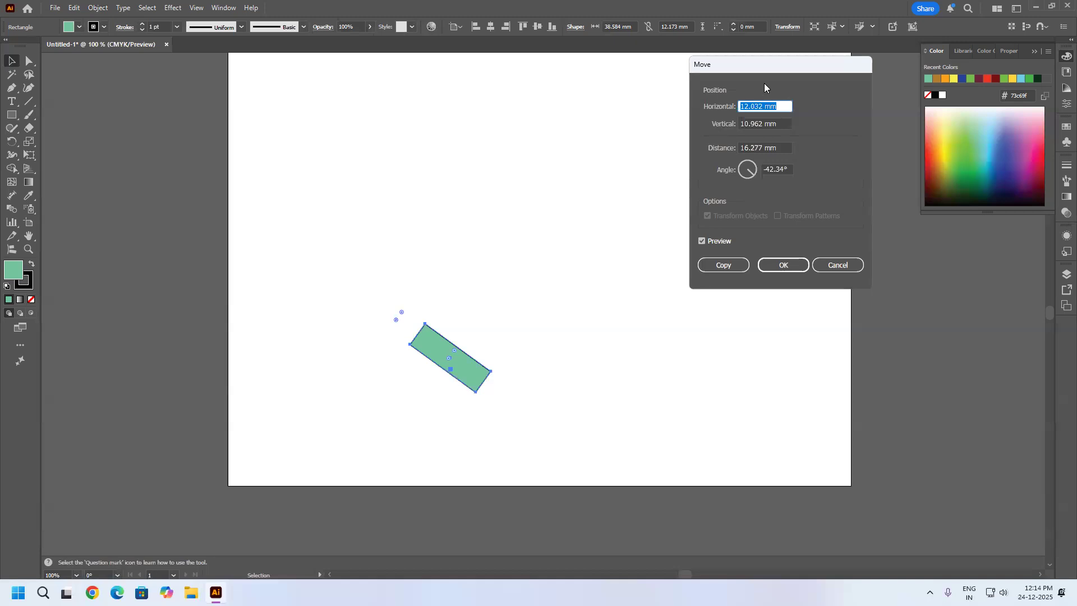
{"action": "left_click_drag", "start_coordinate": [769, 73], "coordinate": [766, 123]}
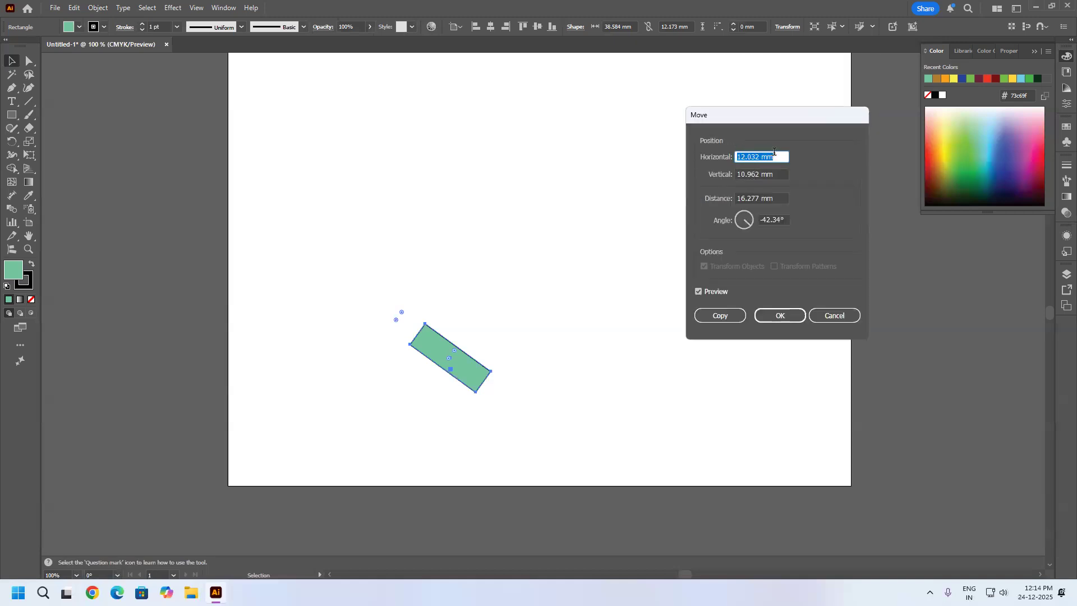
{"action": "type", "text": "0"}
{"action": "left_click", "coordinate": [774, 171]}
{"action": "left_click_drag", "start_coordinate": [780, 170], "coordinate": [711, 183]}
{"action": "scroll", "coordinate": [751, 170], "scroll_direction": "up", "scroll_amount": 1}
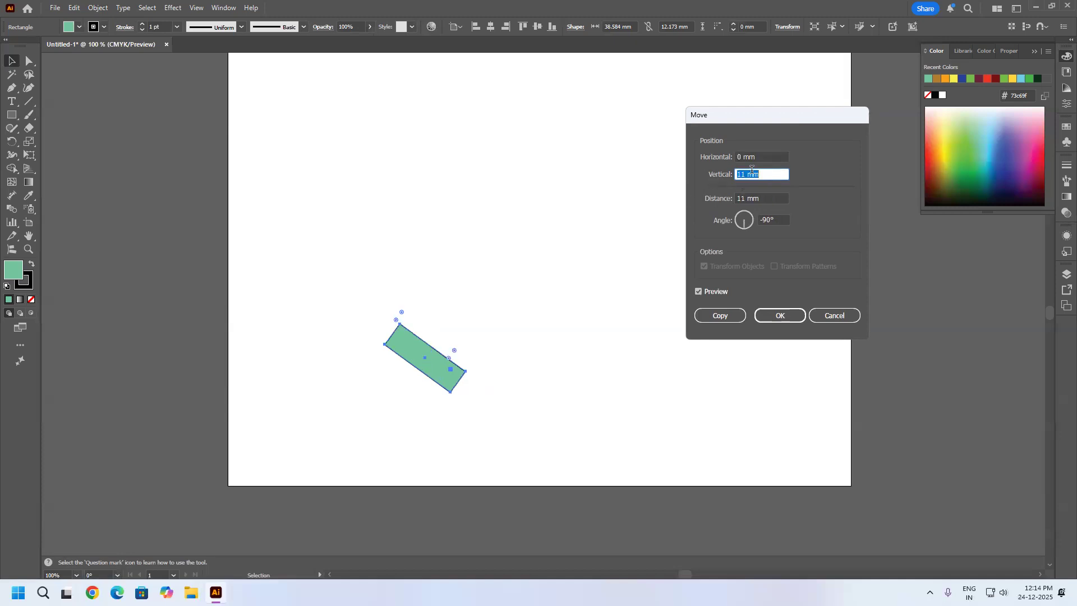
{"action": "scroll", "coordinate": [751, 171], "scroll_direction": "up", "scroll_amount": 20}
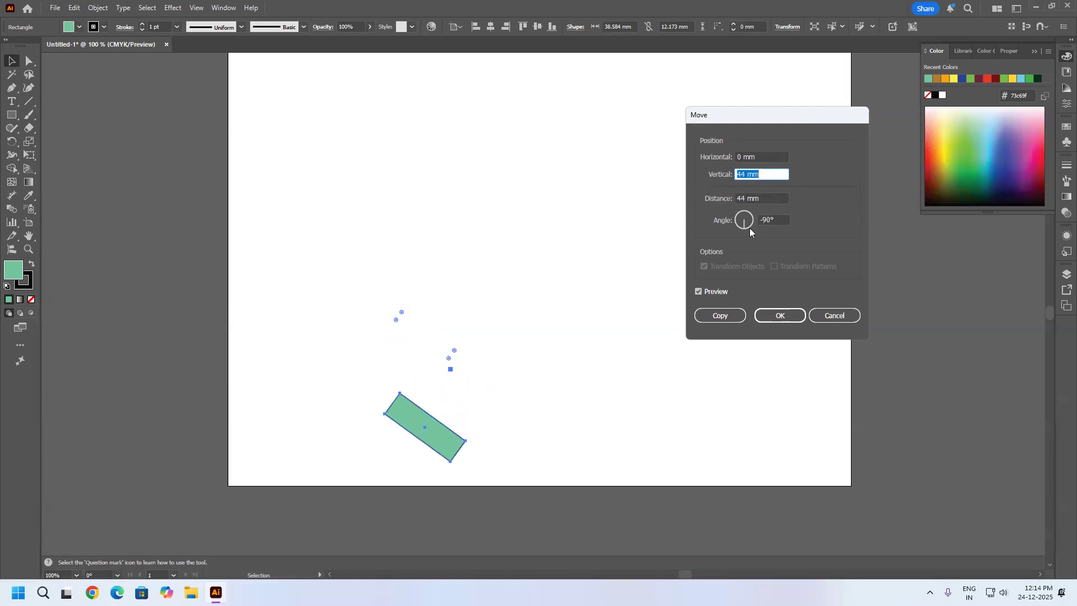
{"action": "left_click_drag", "start_coordinate": [744, 227], "coordinate": [758, 230]}
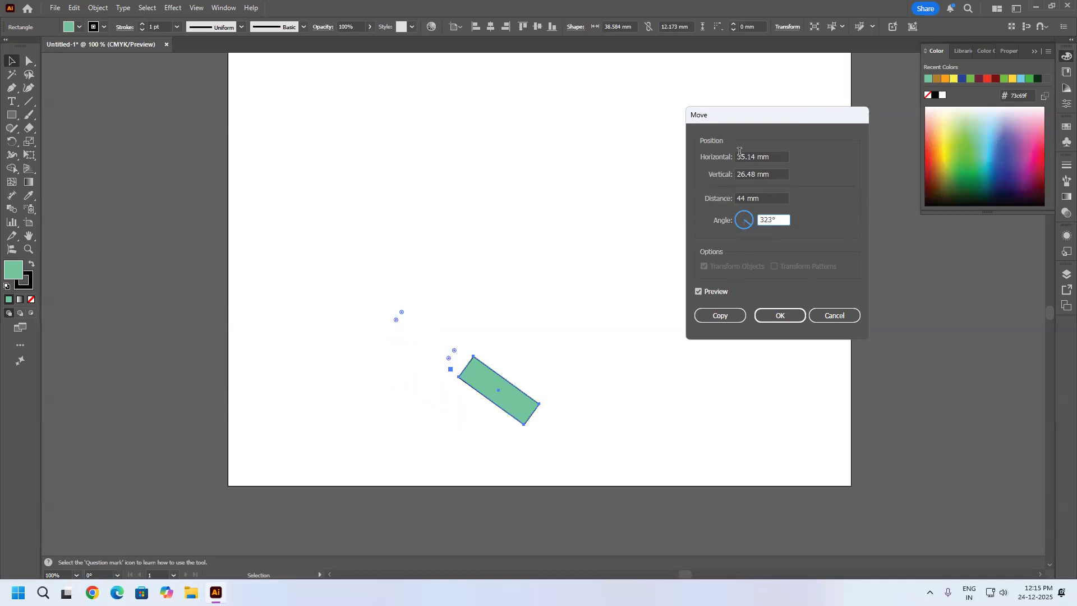
Move the rectangle itself by a distance of 100 mm at an angle of 45°.
{"action": "left_click", "coordinate": [700, 159]}
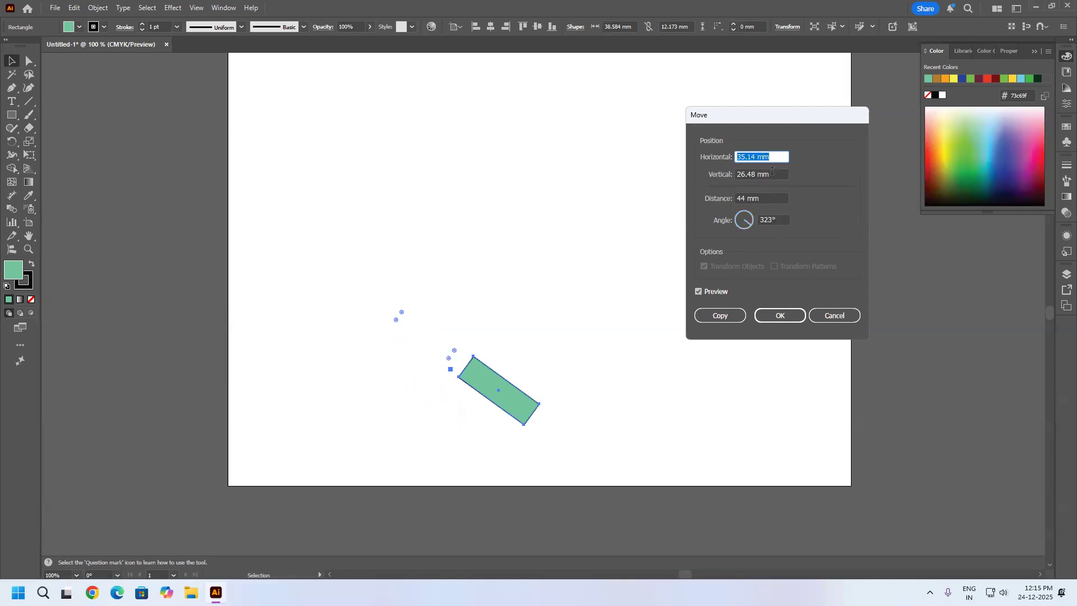
{"action": "key", "text": "Tab"}
{"action": "key", "text": "Tab"}
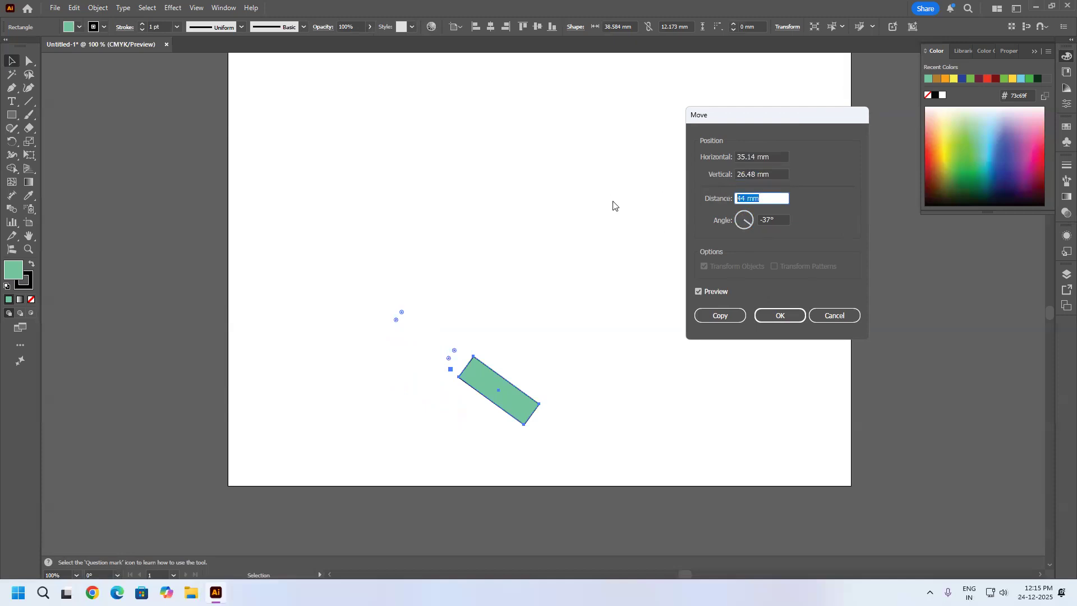
{"action": "type", "text": "100"}
{"action": "key", "text": "Tab"}
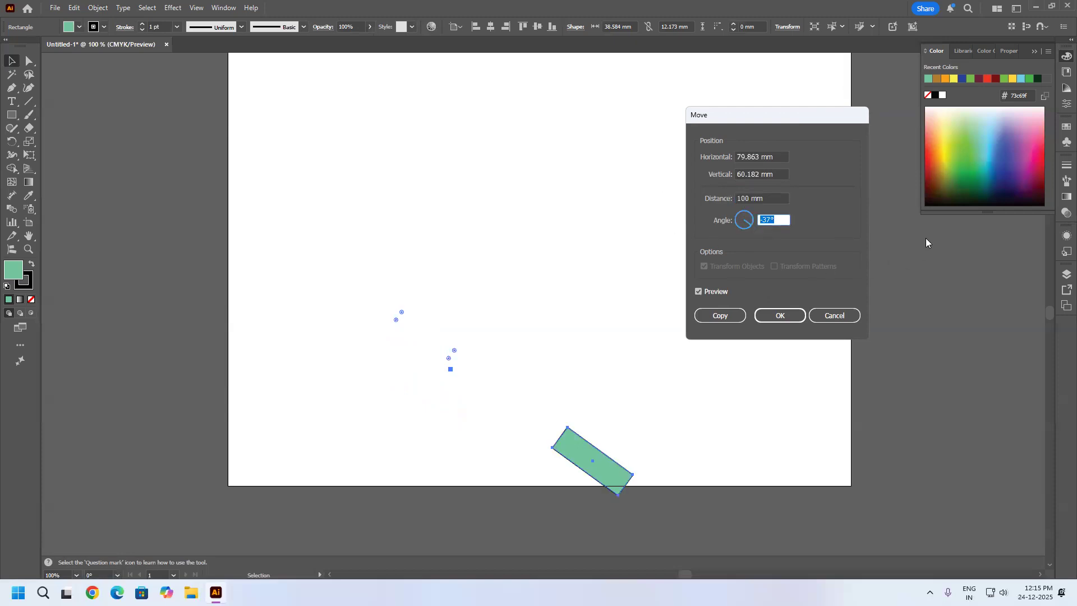
{"action": "type", "text": "45"}
{"action": "left_click", "coordinate": [772, 197]}
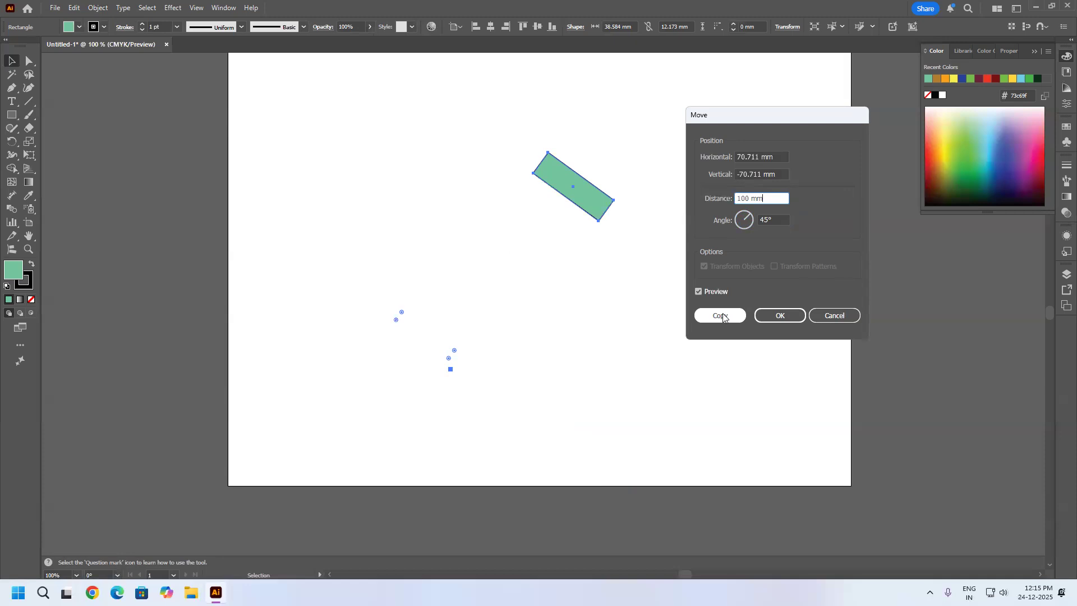
{"action": "left_click", "coordinate": [779, 318]}
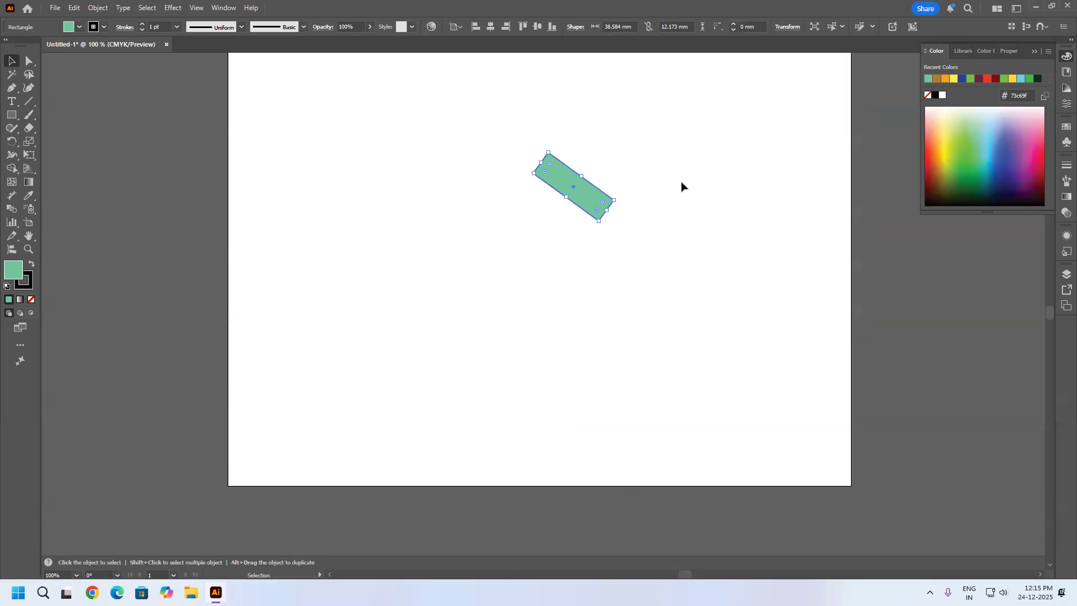
Reposition the rectangle in the lower-left area of the artboard.
{"action": "left_click", "coordinate": [485, 255]}
{"action": "left_click_drag", "start_coordinate": [657, 122], "coordinate": [475, 275]}
{"action": "left_click_drag", "start_coordinate": [584, 197], "coordinate": [410, 342]}
Create a copy of the rectangle rotated by 15° about its centre.
{"action": "left_click", "coordinate": [98, 8]}
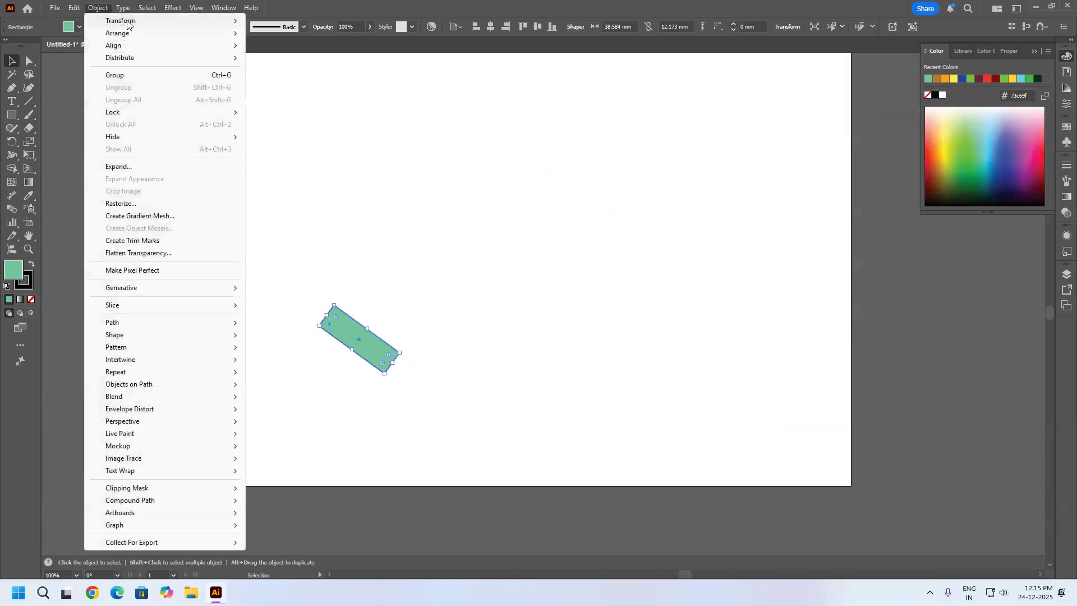
{"action": "mouse_move", "coordinate": [127, 21]}
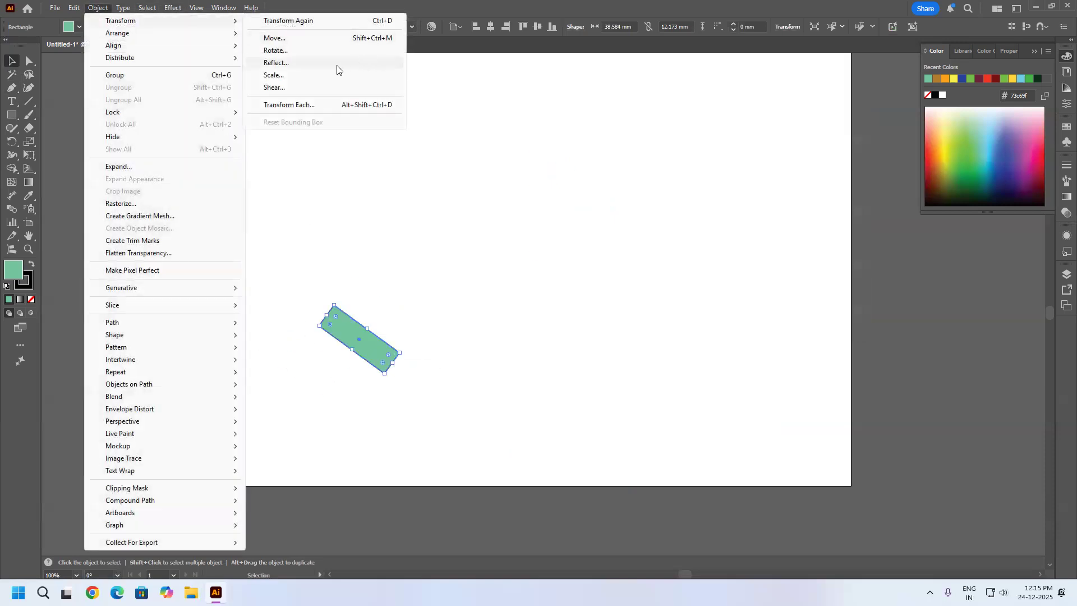
{"action": "left_click", "coordinate": [287, 51]}
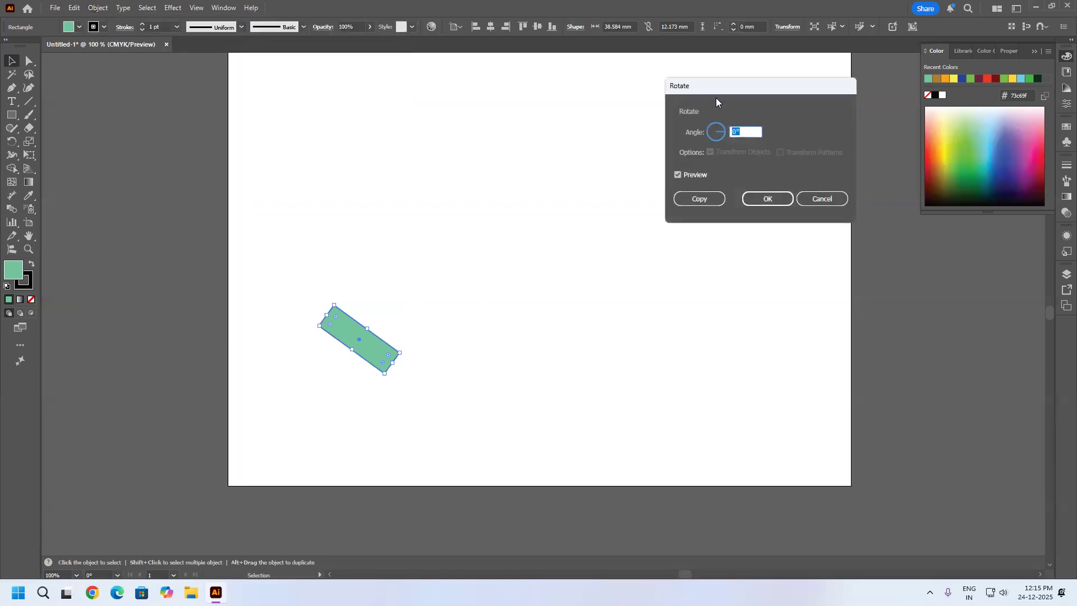
{"action": "left_click_drag", "start_coordinate": [703, 83], "coordinate": [607, 122]}
{"action": "scroll", "coordinate": [636, 169], "scroll_direction": "up", "scroll_amount": 7}
{"action": "scroll", "coordinate": [641, 170], "scroll_direction": "up", "scroll_amount": 2}
{"action": "scroll", "coordinate": [639, 170], "scroll_direction": "up", "scroll_amount": 20}
{"action": "scroll", "coordinate": [640, 170], "scroll_direction": "up", "scroll_amount": 10}
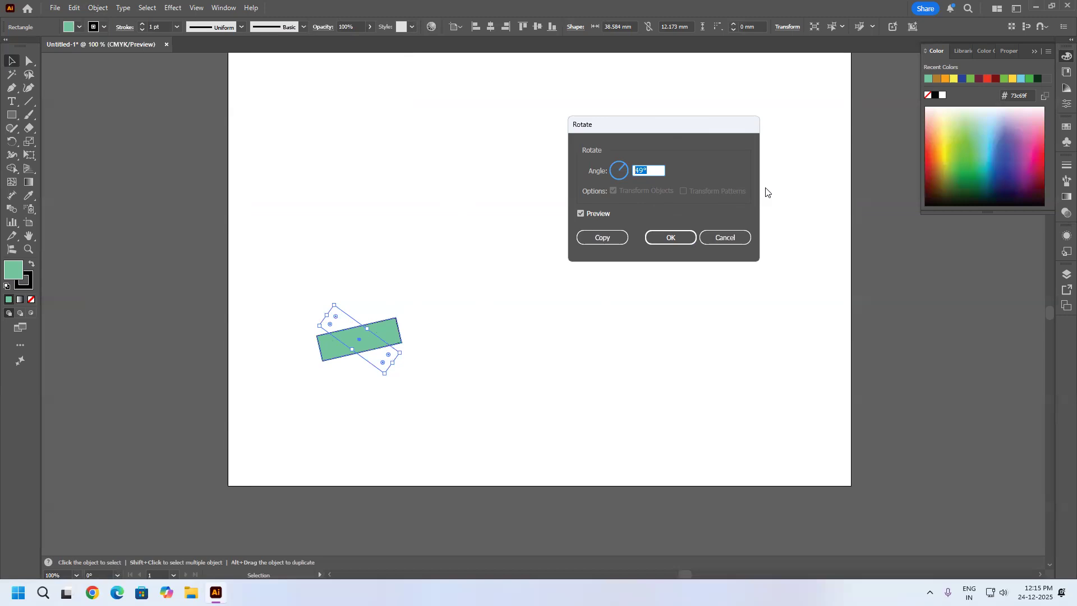
{"action": "type", "text": "15"}
{"action": "left_click", "coordinate": [607, 239]}
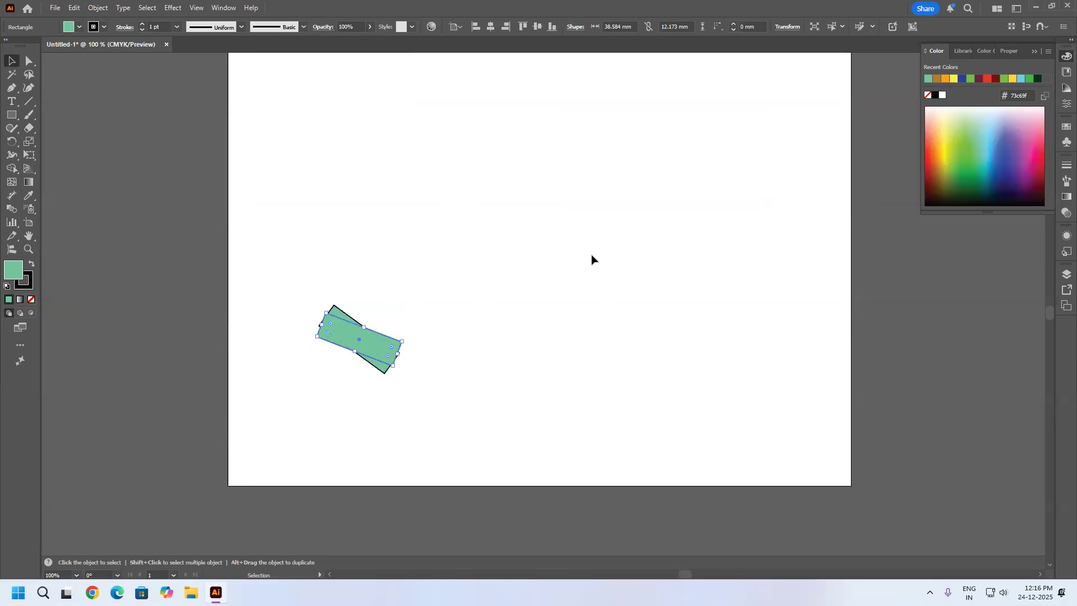
Repeat the rotated copy with Transform Again until the rectangles form a full circular fan, and deselect it.
{"action": "key", "text": "ctrl+d"}
{"action": "key", "text": "ctrl+d"}
{"action": "key", "text": "ctrl+d"}
{"action": "key", "text": "ctrl+d"}
{"action": "key", "text": "ctrl+d"}
{"action": "key", "text": "ctrl+d"}
{"action": "key", "text": "ctrl+d"}
{"action": "key", "text": "ctrl+d"}
{"action": "key", "text": "ctrl+d"}
{"action": "key", "text": "ctrl+d"}
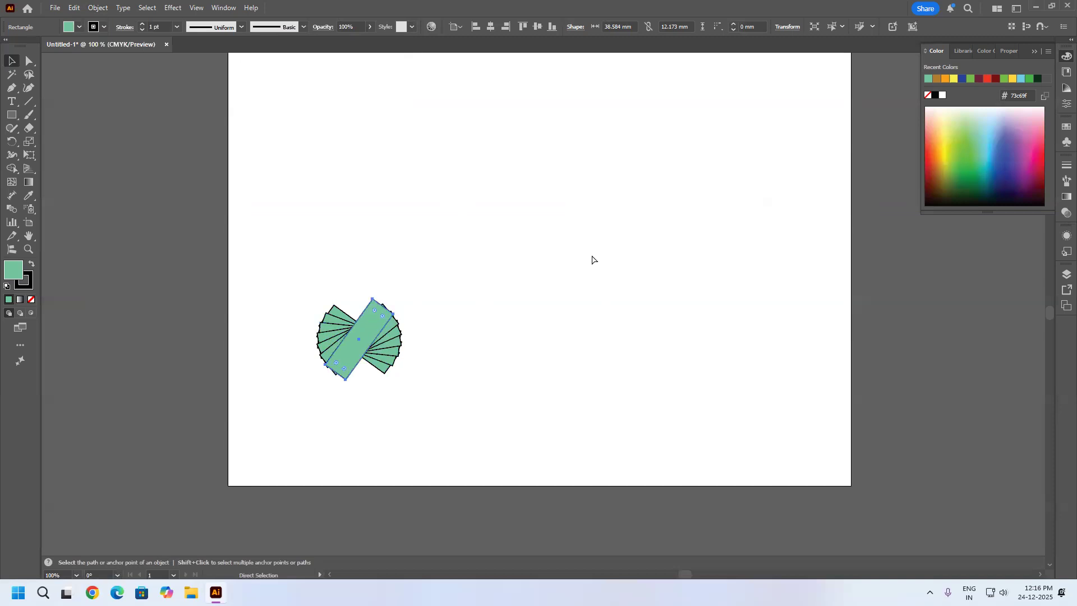
{"action": "key", "text": "ctrl+d"}
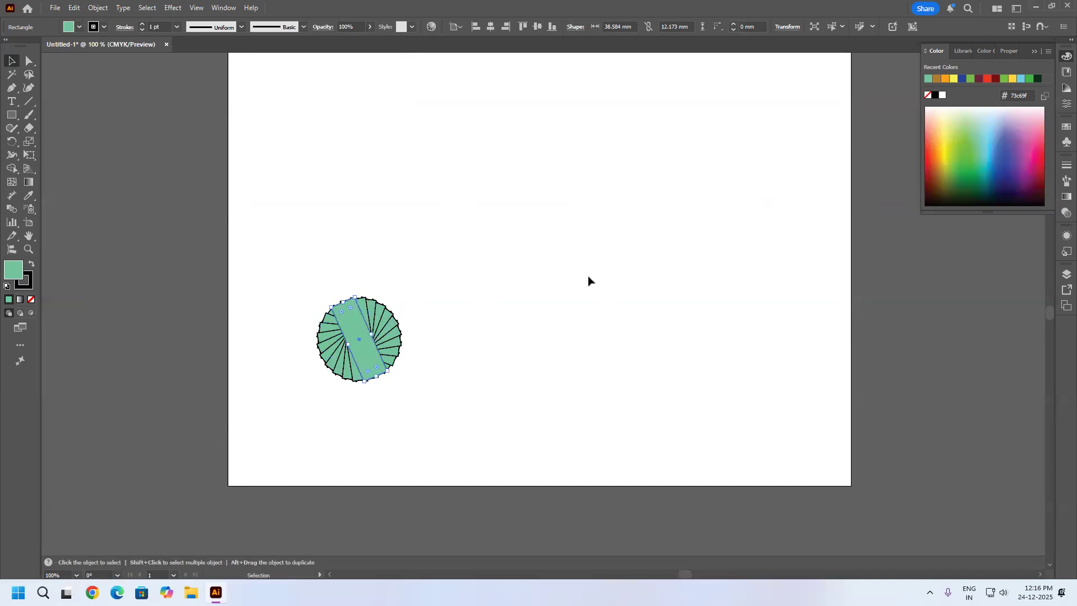
{"action": "key", "text": "ctrl+plus"}
{"action": "key", "text": "ctrl+plus"}
{"action": "key", "text": "ctrl+plus"}
{"action": "key", "text": "ctrl+plus"}
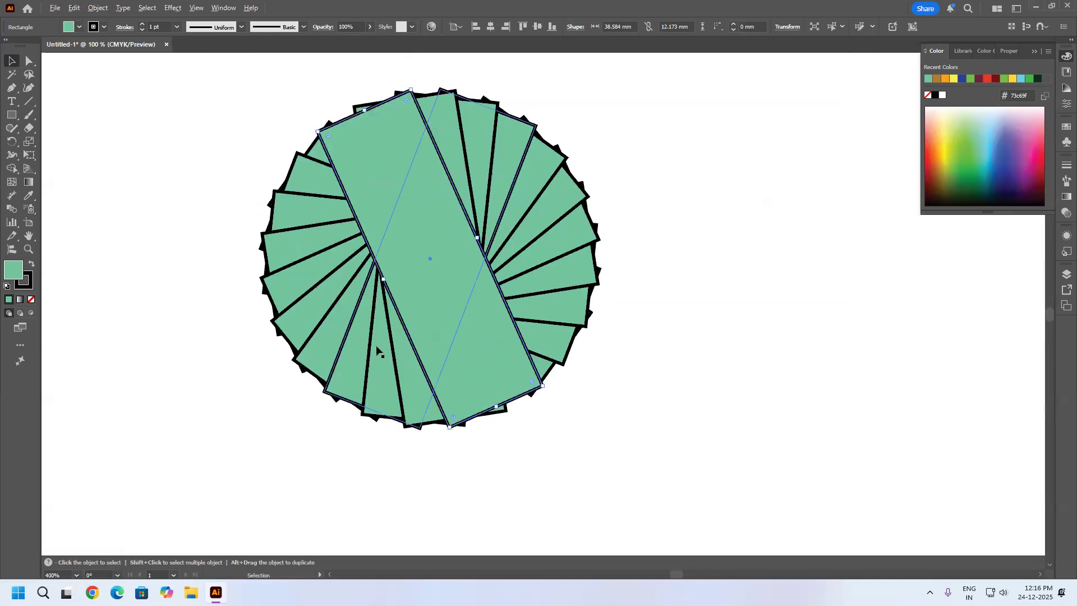
{"action": "left_click", "coordinate": [654, 341]}
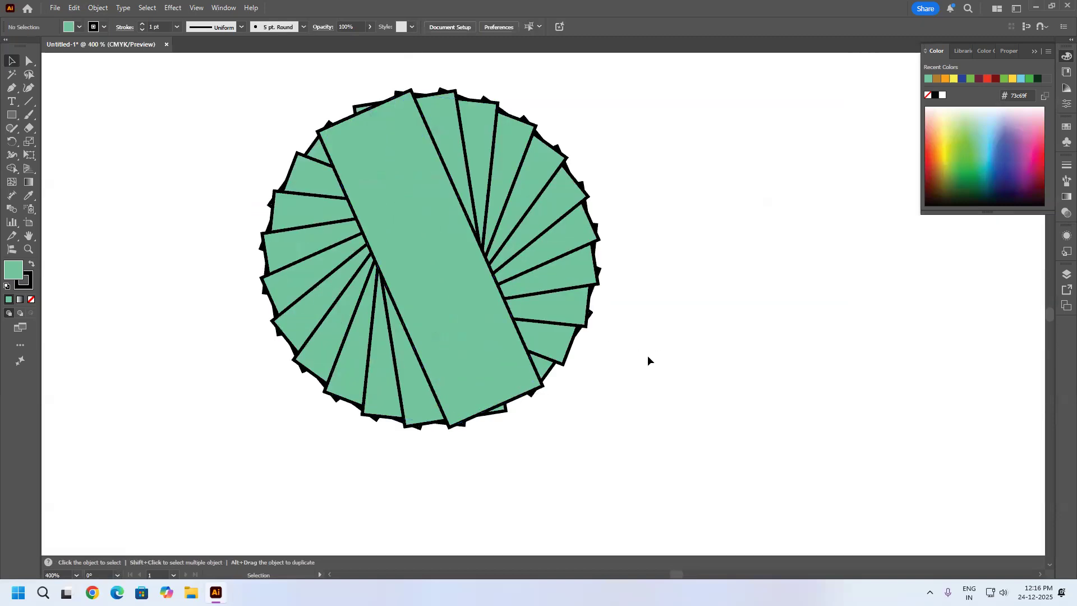
Pull the top rectangle out of the circular fan, delete the remaining copies, and shift the rectangle slightly back toward their place.
{"action": "scroll", "coordinate": [525, 282], "scroll_direction": "down", "scroll_amount": 4}
{"action": "left_click_drag", "start_coordinate": [509, 288], "coordinate": [653, 260]}
{"action": "left_click_drag", "start_coordinate": [572, 204], "coordinate": [372, 371]}
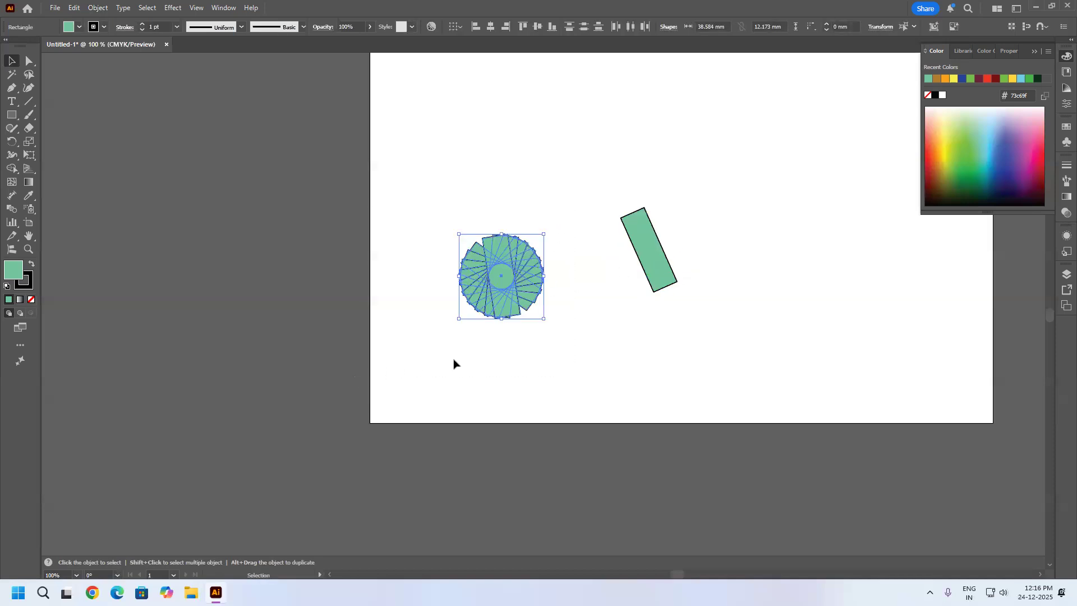
{"action": "key", "text": "Delete"}
{"action": "left_click_drag", "start_coordinate": [661, 257], "coordinate": [630, 271]}
Preview reflecting the rectangle across the vertical and horizontal axes, compare with the original, and cancel the reflection.
{"action": "left_click", "coordinate": [98, 7]}
{"action": "mouse_move", "coordinate": [192, 23]}
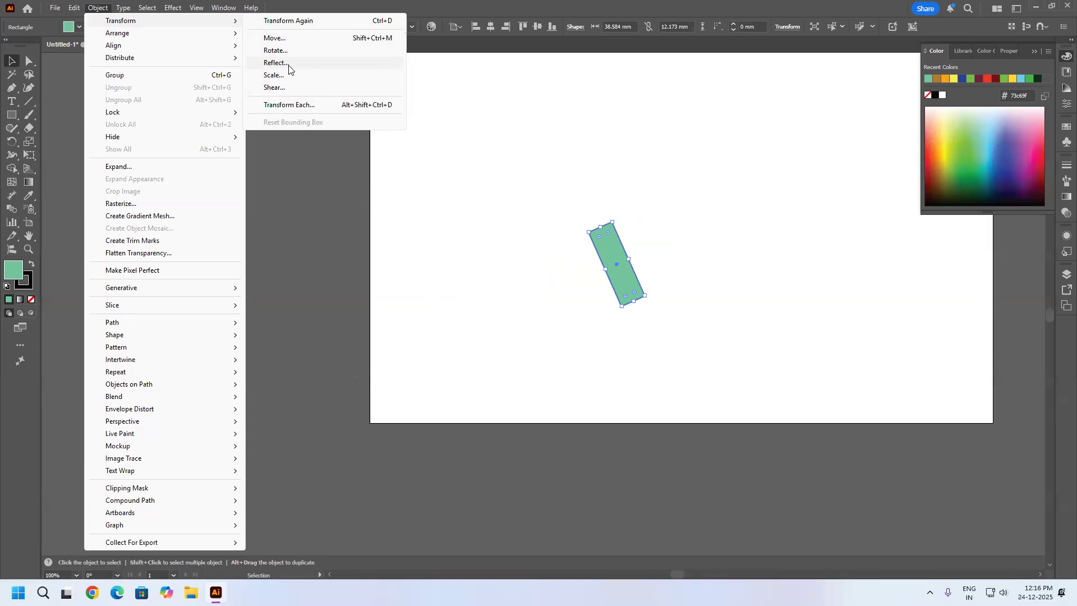
{"action": "left_click", "coordinate": [289, 65]}
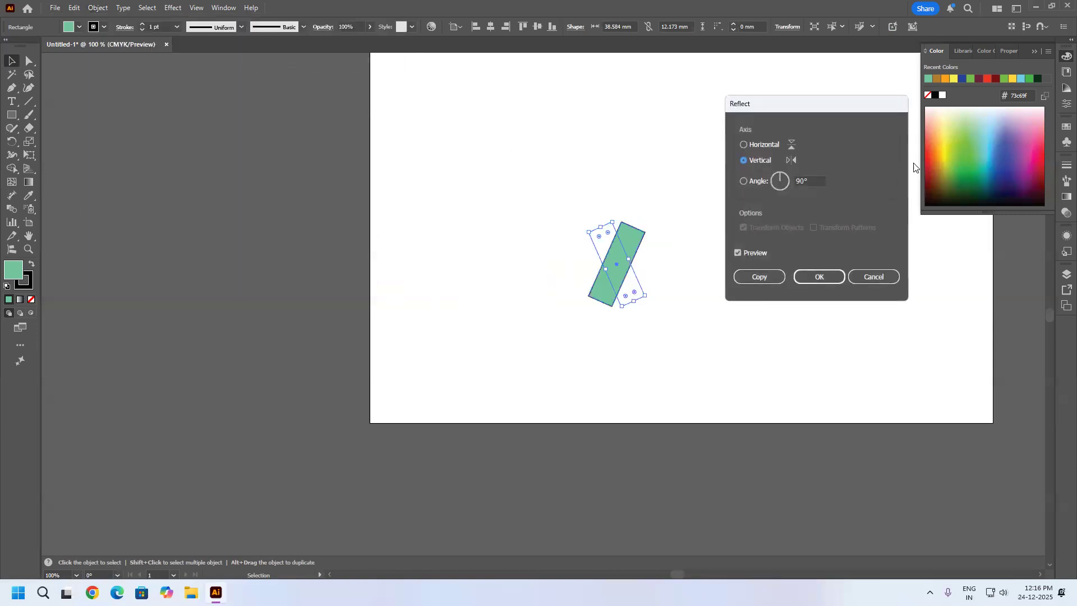
{"action": "left_click_drag", "start_coordinate": [794, 103], "coordinate": [421, 66]}
{"action": "left_click", "coordinate": [398, 106]}
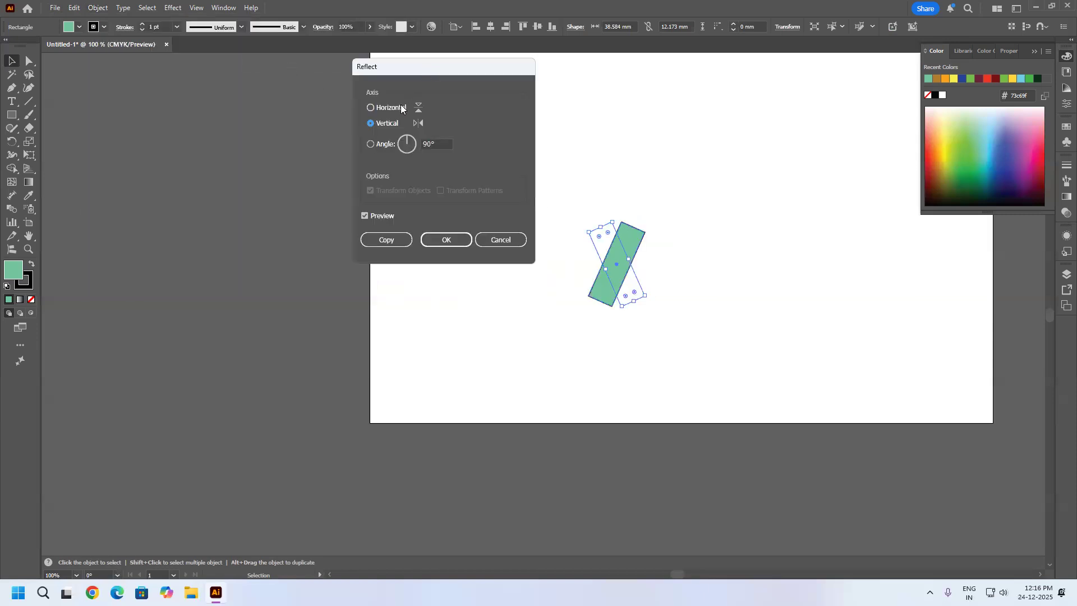
{"action": "left_click", "coordinate": [385, 125]}
{"action": "left_click", "coordinate": [383, 215]}
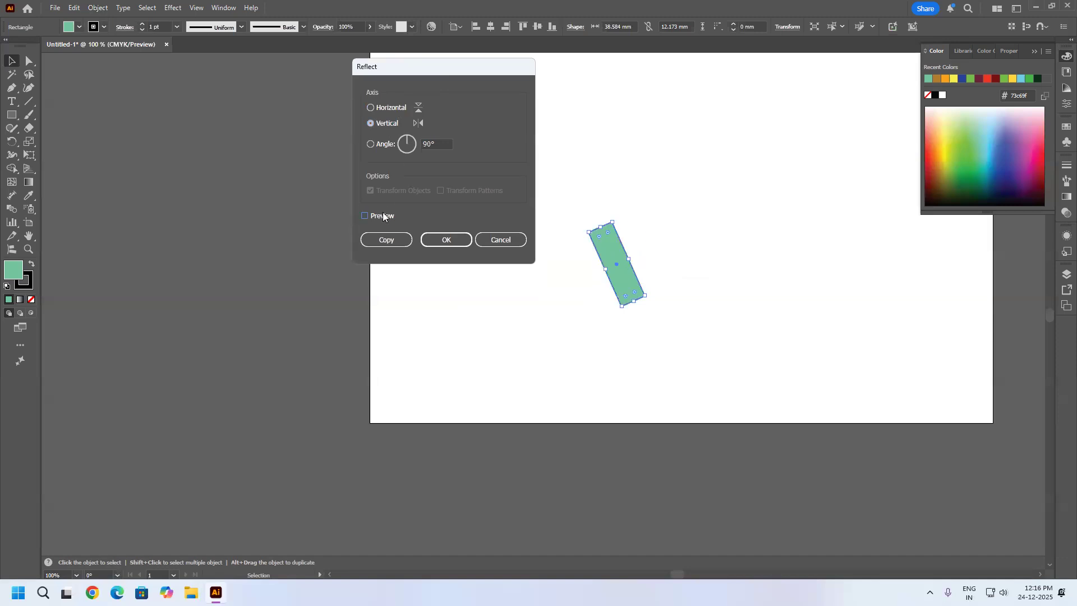
{"action": "left_click", "coordinate": [381, 214]}
{"action": "left_click", "coordinate": [381, 213]}
{"action": "left_click", "coordinate": [381, 213]}
{"action": "left_click", "coordinate": [381, 213]}
{"action": "left_click", "coordinate": [381, 216]}
{"action": "left_click", "coordinate": [396, 108]}
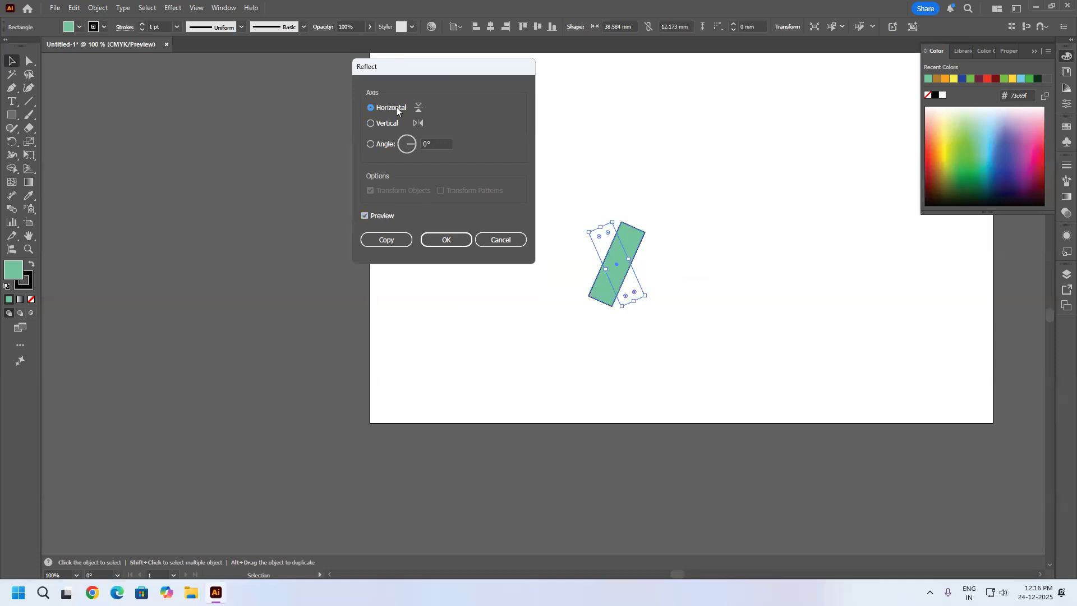
{"action": "left_click", "coordinate": [496, 239]}
Replace the rectangle with a closed, curved freeform shape about 43 mm wide and 53 mm high, drawn with the Pen tool, and select it.
{"action": "key", "text": "Delete"}
{"action": "left_click", "coordinate": [11, 87]}
{"action": "left_click", "coordinate": [502, 237]}
{"action": "mouse_move", "coordinate": [529, 217]}
{"action": "left_mouse_down"}
{"action": "mouse_move", "coordinate": [556, 218]}
{"action": "mouse_move", "coordinate": [577, 242]}
{"action": "mouse_move", "coordinate": [541, 263]}
{"action": "mouse_move", "coordinate": [541, 300]}
{"action": "left_mouse_up"}
{"action": "left_click_drag", "start_coordinate": [532, 323], "coordinate": [499, 261]}
{"action": "left_click", "coordinate": [502, 239]}
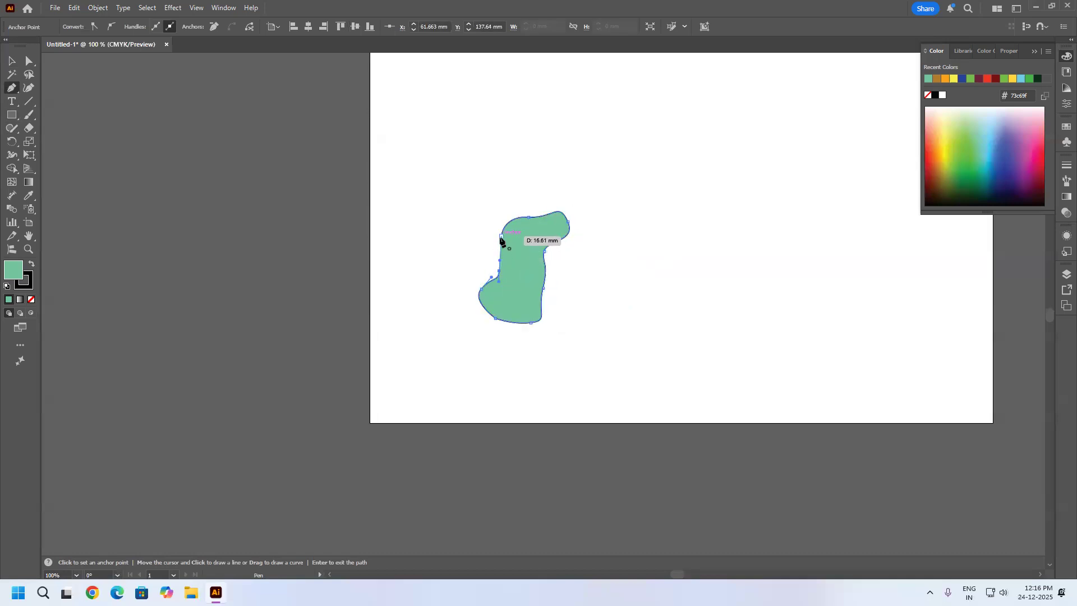
{"action": "left_click", "coordinate": [12, 61]}
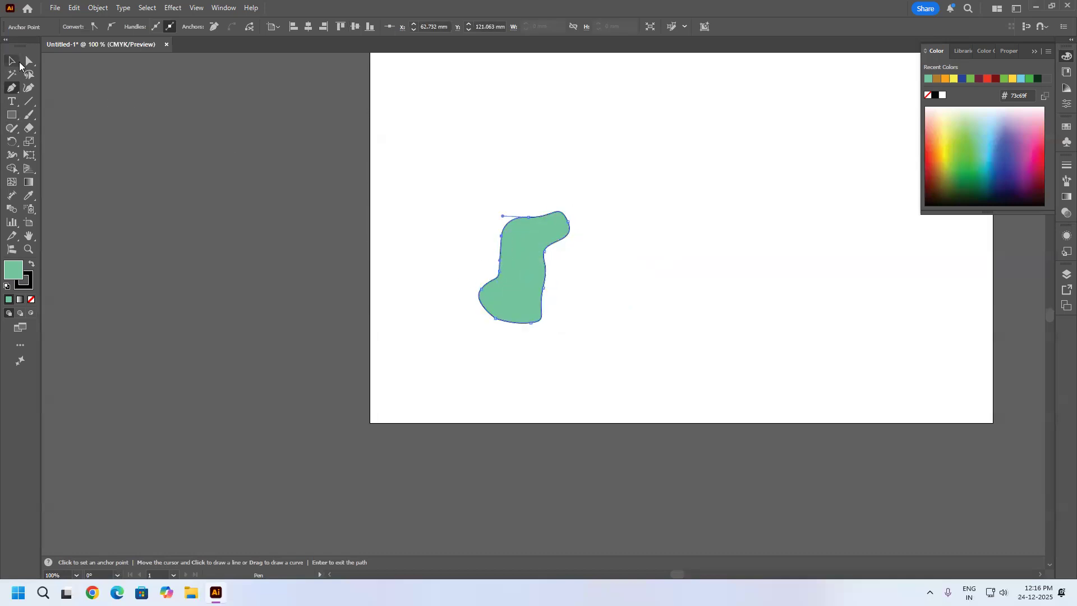
{"action": "left_click", "coordinate": [672, 221]}
{"action": "left_click", "coordinate": [523, 257]}
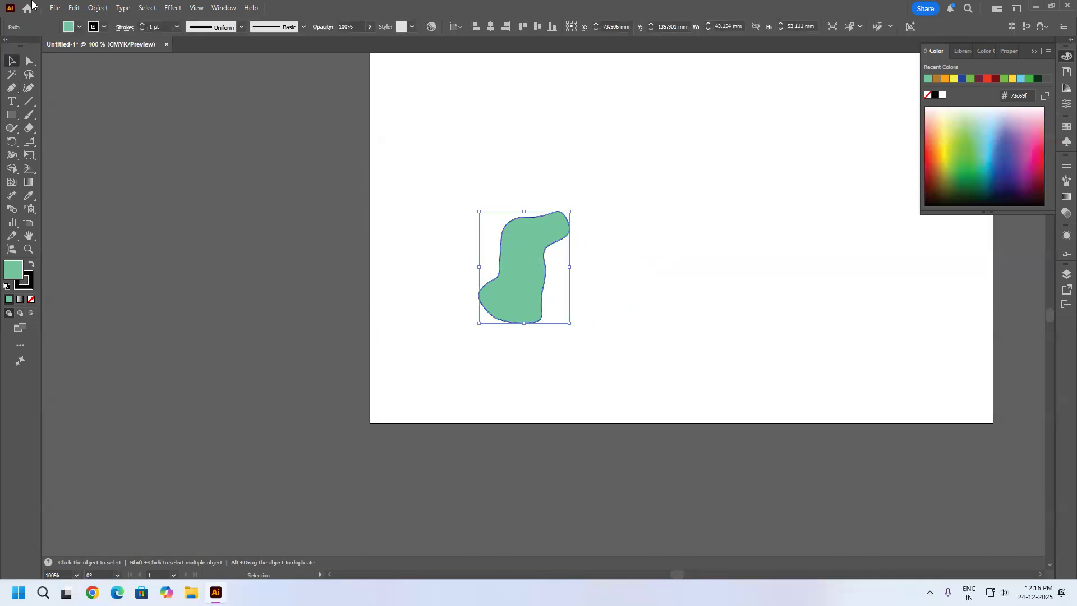
Open the Reflect settings for the freeform shape and compare its vertical-axis reflection with the original.
{"action": "left_click", "coordinate": [98, 8]}
{"action": "mouse_move", "coordinate": [142, 20]}
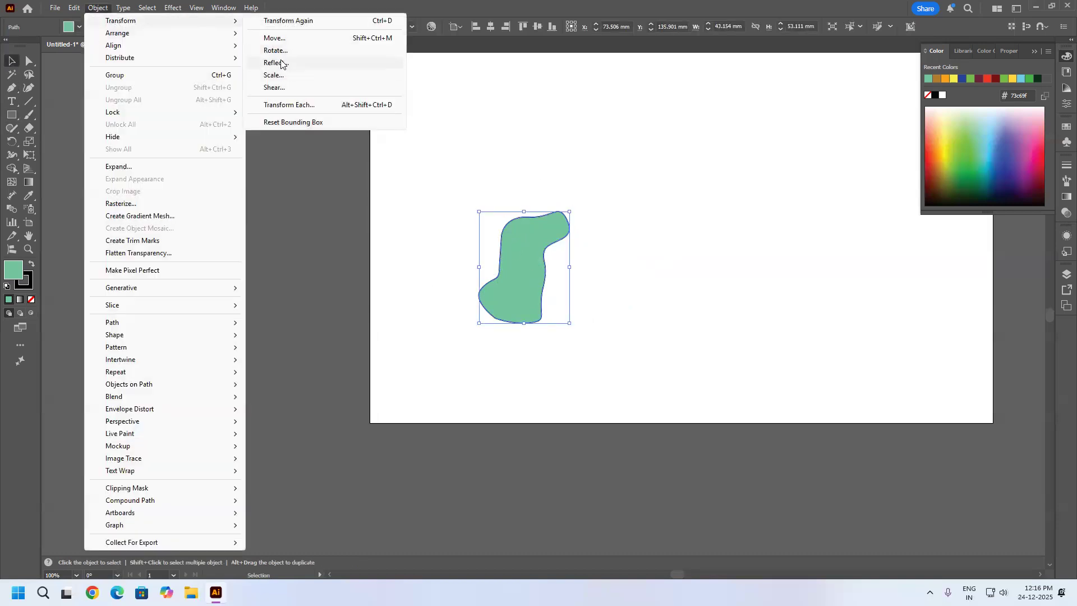
{"action": "left_click", "coordinate": [282, 64]}
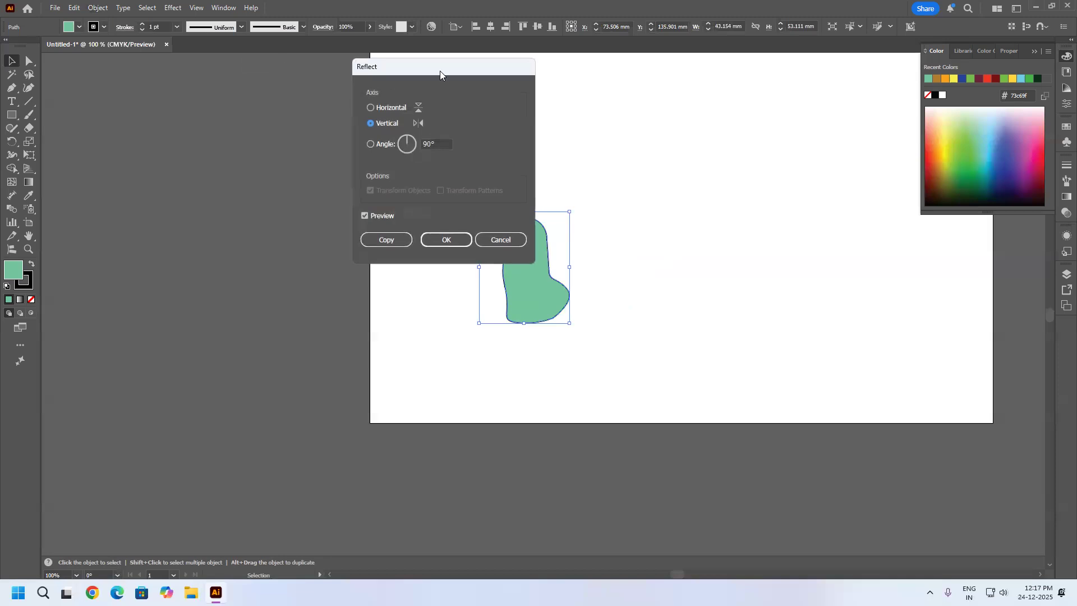
{"action": "left_click_drag", "start_coordinate": [451, 71], "coordinate": [874, 91]}
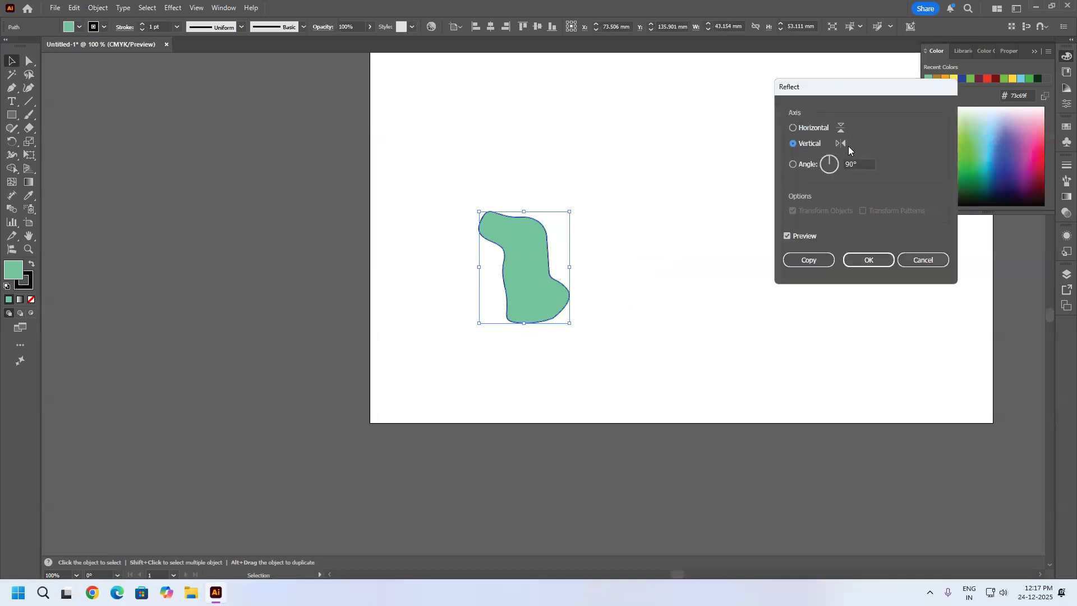
{"action": "left_click", "coordinate": [800, 236]}
{"action": "left_click", "coordinate": [800, 236]}
{"action": "left_click", "coordinate": [800, 237]}
{"action": "left_click", "coordinate": [800, 237]}
{"action": "left_click", "coordinate": [800, 236]}
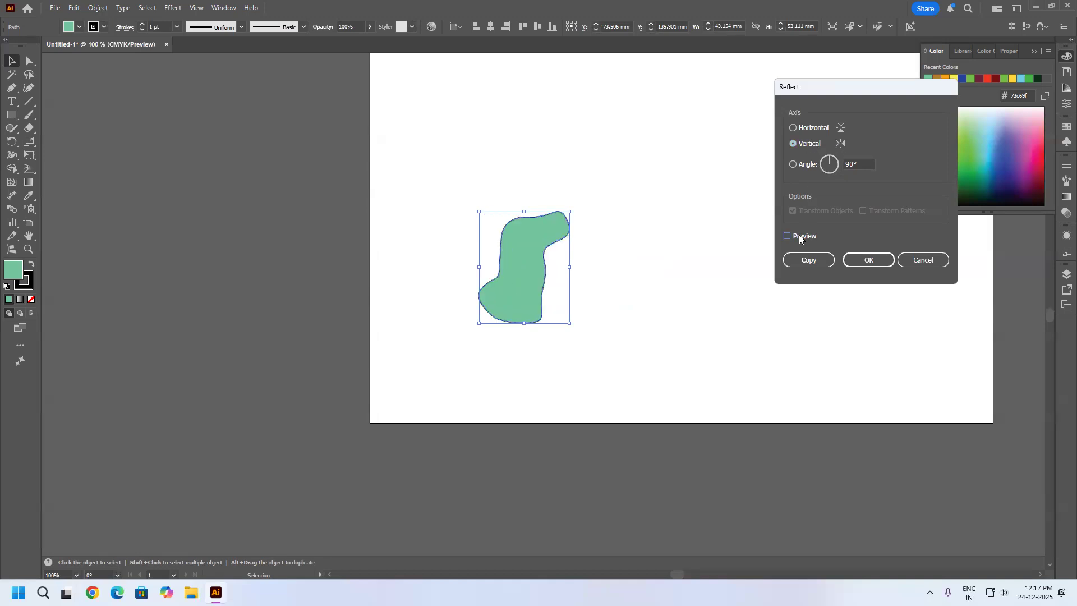
{"action": "left_click", "coordinate": [800, 239]}
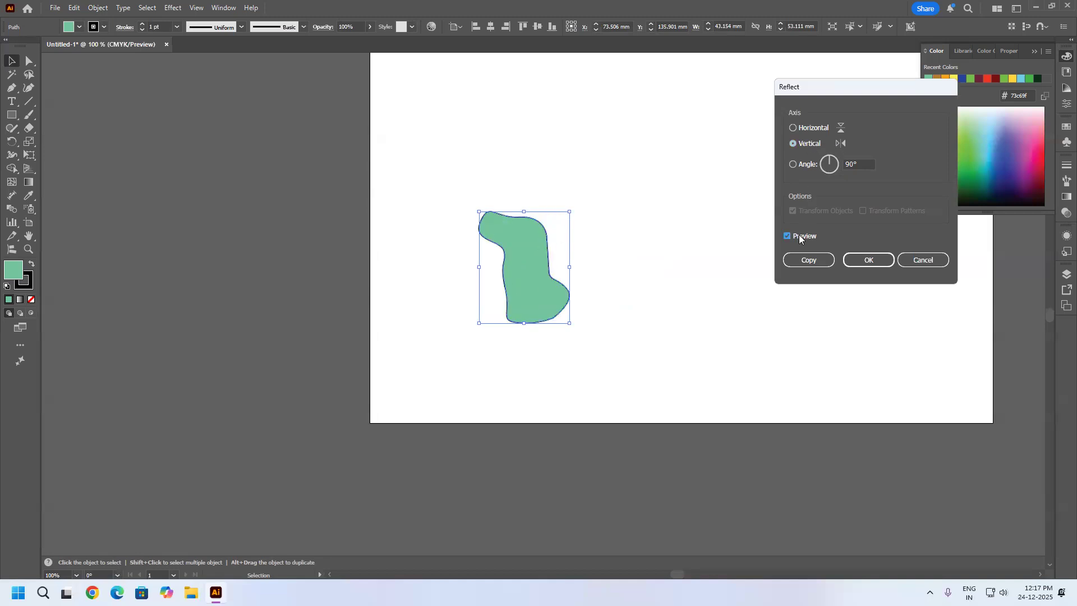
Set the reflection axis to Horizontal and compare the previewed reflection of the shape with the original.
{"action": "left_click", "coordinate": [808, 128]}
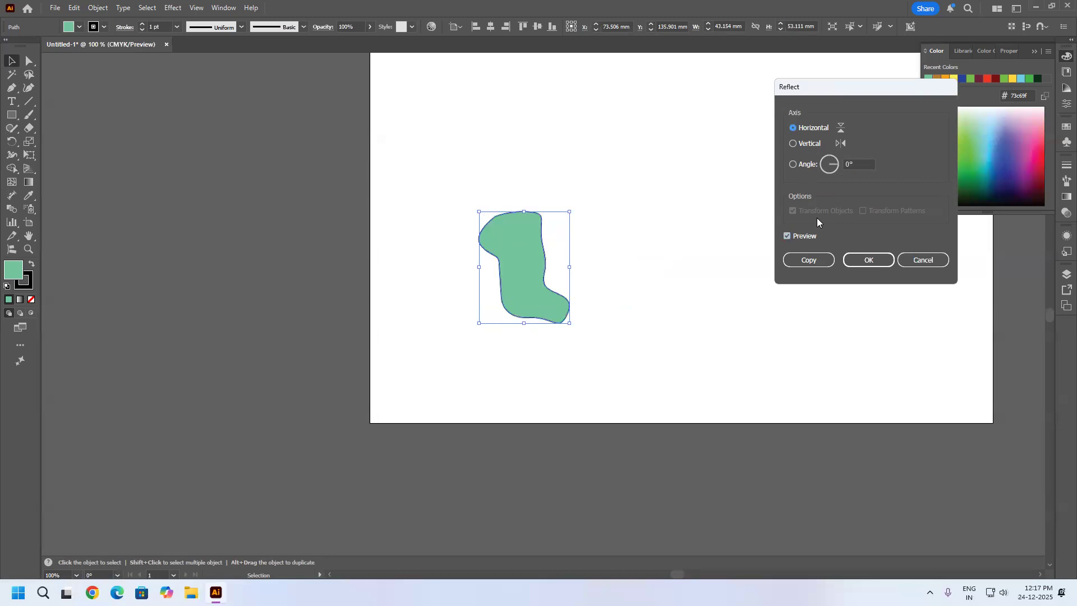
{"action": "left_click", "coordinate": [806, 234]}
{"action": "left_click", "coordinate": [806, 234]}
{"action": "left_click", "coordinate": [806, 236]}
{"action": "left_click", "coordinate": [806, 236]}
{"action": "left_click", "coordinate": [806, 236]}
{"action": "left_click", "coordinate": [806, 234]}
{"action": "left_click", "coordinate": [806, 234]}
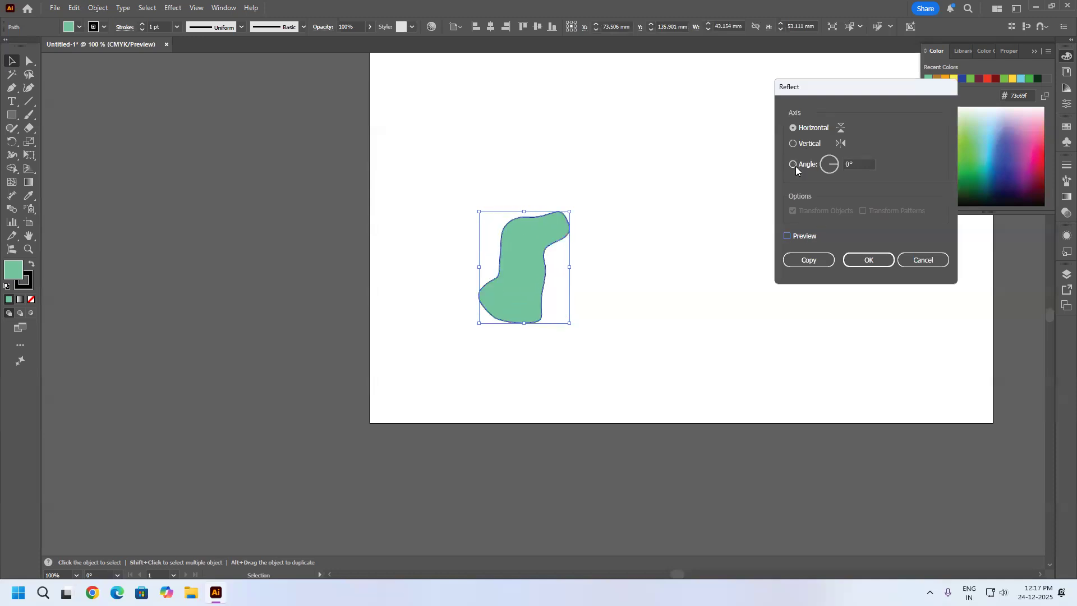
Preview the freeform shape's reflection across an angled axis of about 18°.
{"action": "left_click", "coordinate": [835, 169]}
{"action": "left_click", "coordinate": [797, 237]}
{"action": "mouse_move", "coordinate": [833, 167]}
{"action": "left_mouse_down"}
{"action": "mouse_move", "coordinate": [823, 166]}
{"action": "mouse_move", "coordinate": [839, 166]}
{"action": "left_mouse_up"}
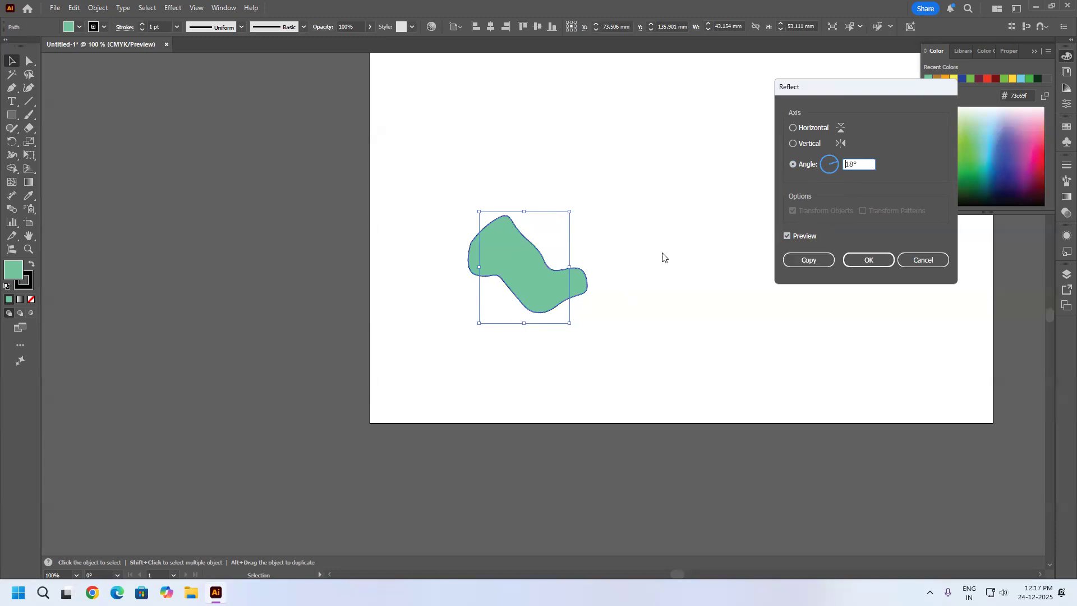
{"action": "double_click", "coordinate": [854, 165]}
Create a copy of the freeform shape reflected across the vertical axis and move it about 40 mm to the original's right.
{"action": "left_click", "coordinate": [794, 128]}
{"action": "left_click", "coordinate": [794, 144]}
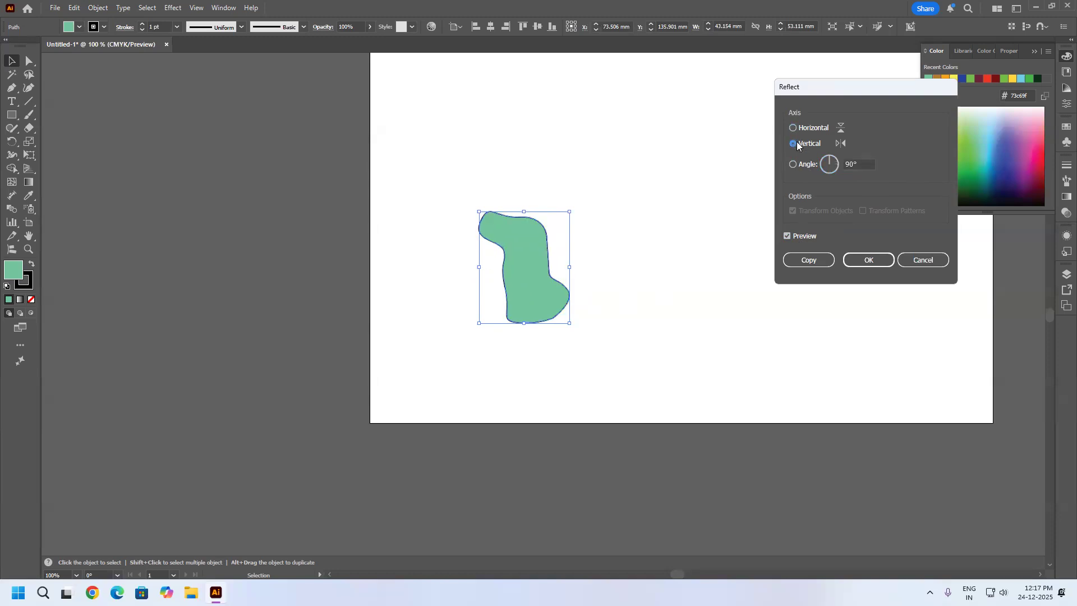
{"action": "left_click", "coordinate": [809, 261]}
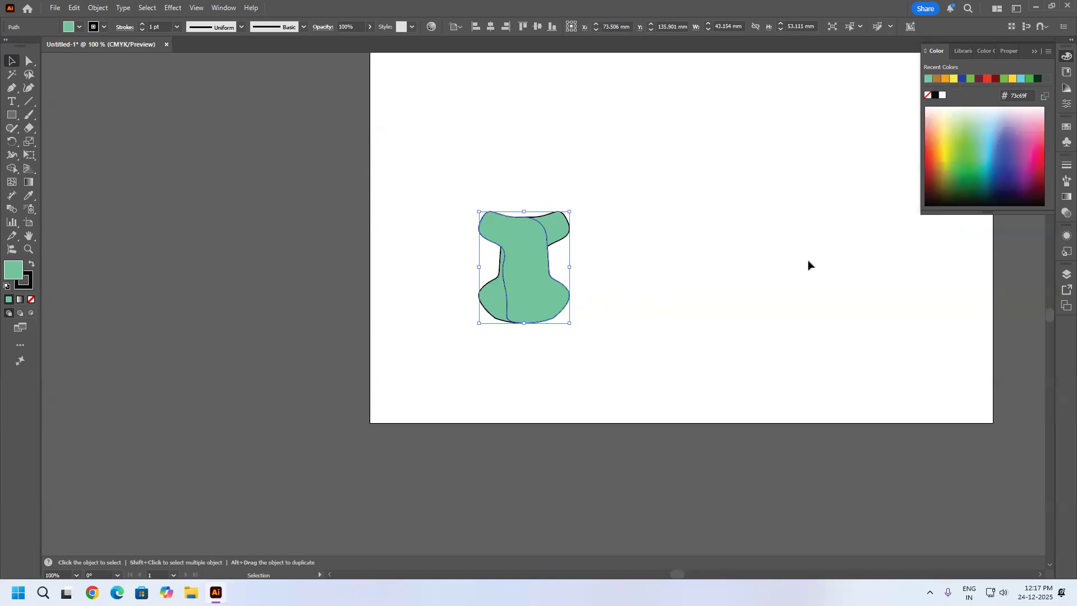
{"action": "left_click", "coordinate": [621, 328]}
{"action": "left_click_drag", "start_coordinate": [533, 284], "coordinate": [615, 279]}
{"action": "left_click", "coordinate": [696, 288]}
{"action": "left_click", "coordinate": [606, 277]}
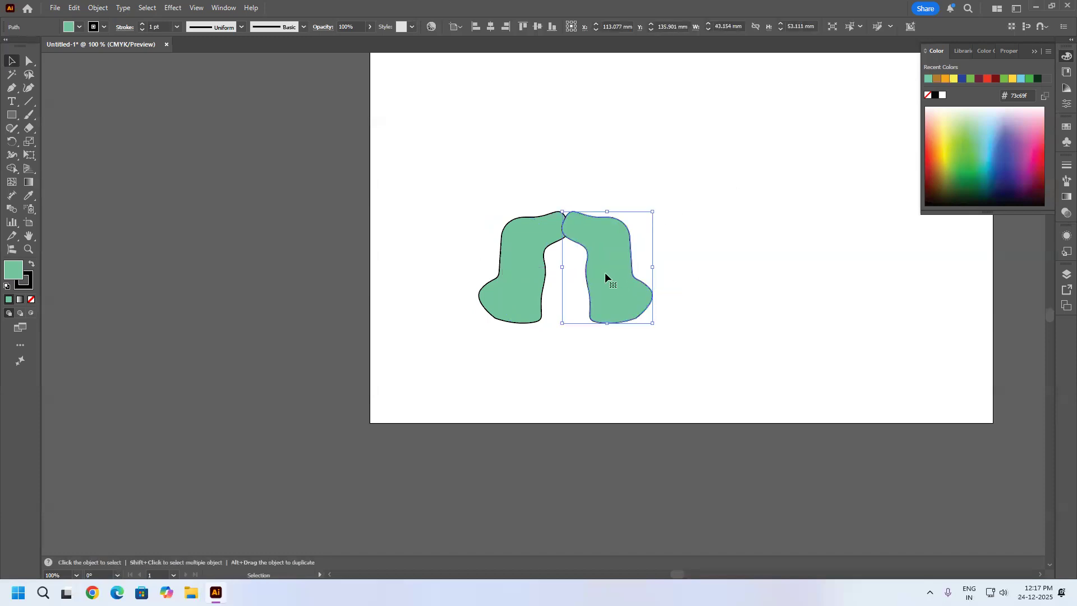
Preview uniform scaling of the mirrored copy, reducing it gradually and setting the scale to 50%.
{"action": "left_click", "coordinate": [97, 8]}
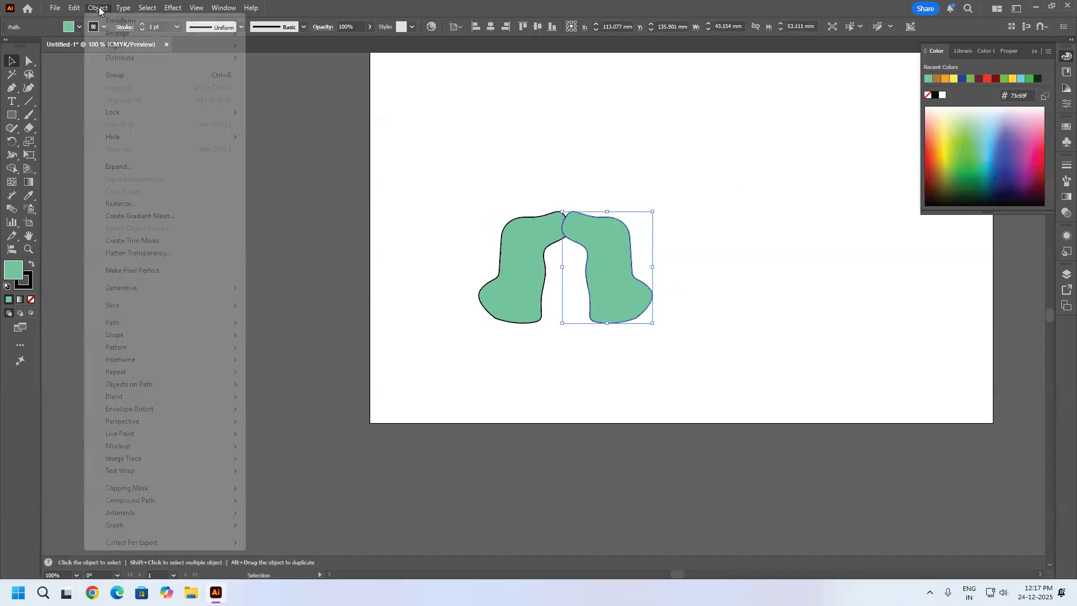
{"action": "mouse_move", "coordinate": [140, 20]}
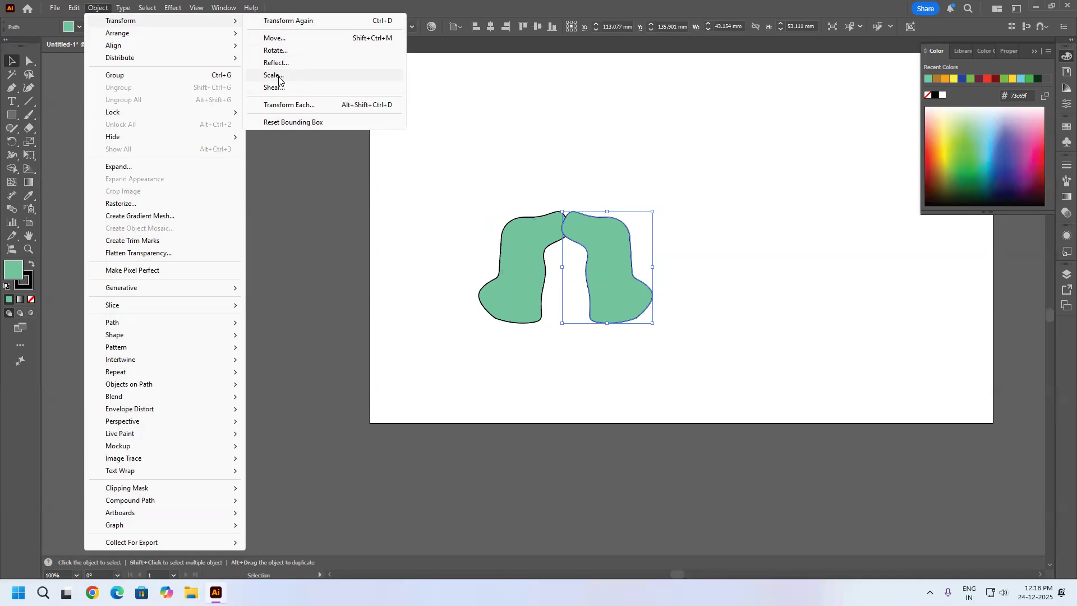
{"action": "left_click", "coordinate": [273, 75]}
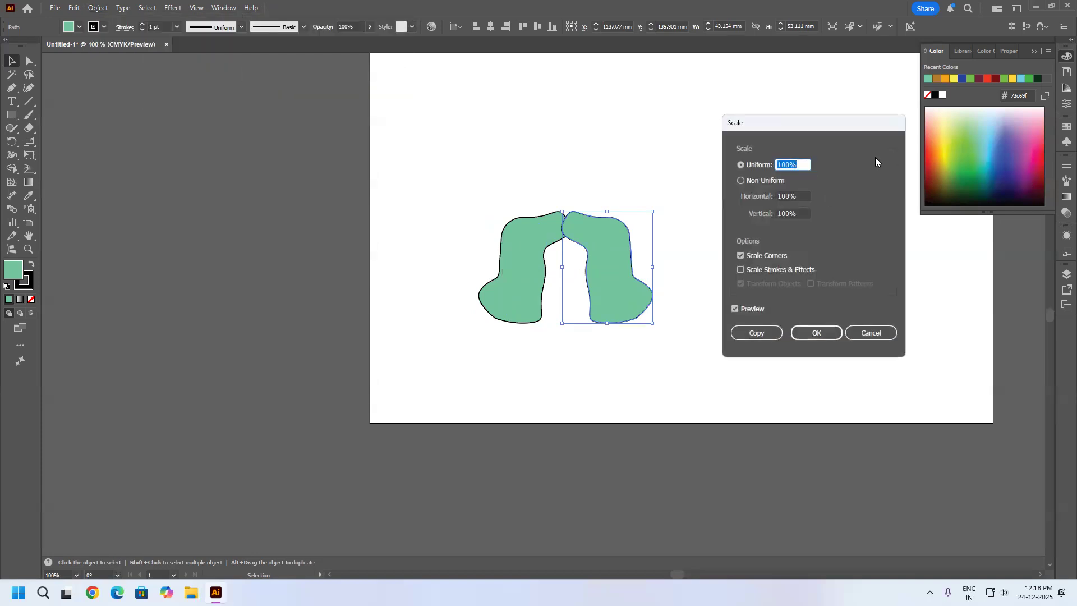
{"action": "left_click_drag", "start_coordinate": [828, 123], "coordinate": [825, 122]}
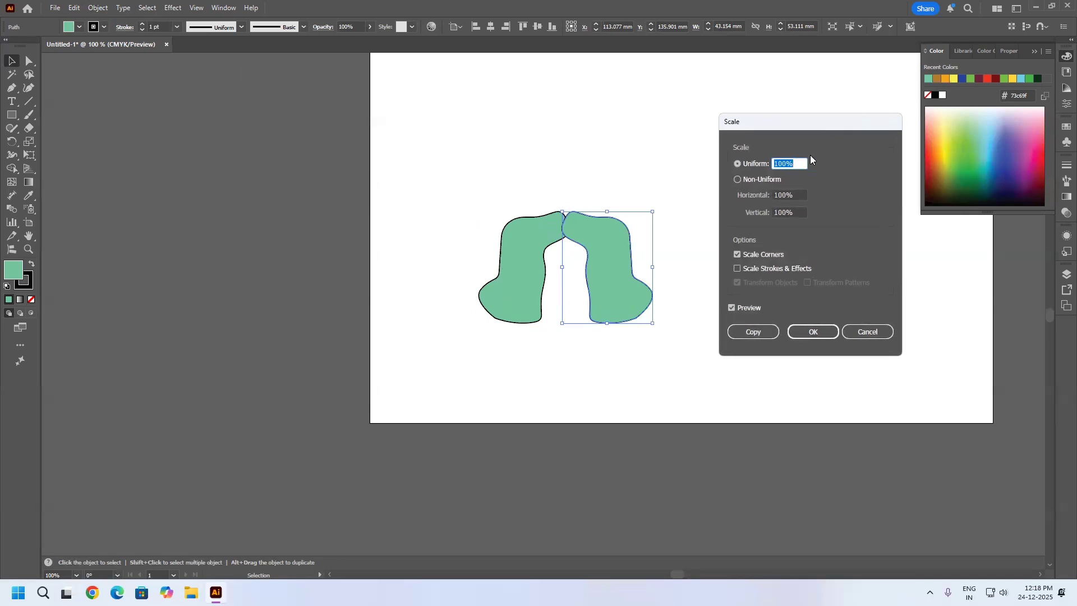
{"action": "key", "text": "Down"}
{"action": "key", "text": "Down"}
{"action": "key", "text": "Down"}
{"action": "key", "text": "Down"}
{"action": "key", "text": "Down"}
{"action": "key", "text": "Down"}
{"action": "key", "text": "Down"}
{"action": "key", "text": "Down"}
{"action": "key", "text": "Down"}
{"action": "key", "text": "Down"}
{"action": "key", "text": "Down"}
{"action": "key", "text": "Down"}
{"action": "key", "text": "Down"}
{"action": "key", "text": "Down"}
{"action": "key", "text": "Down"}
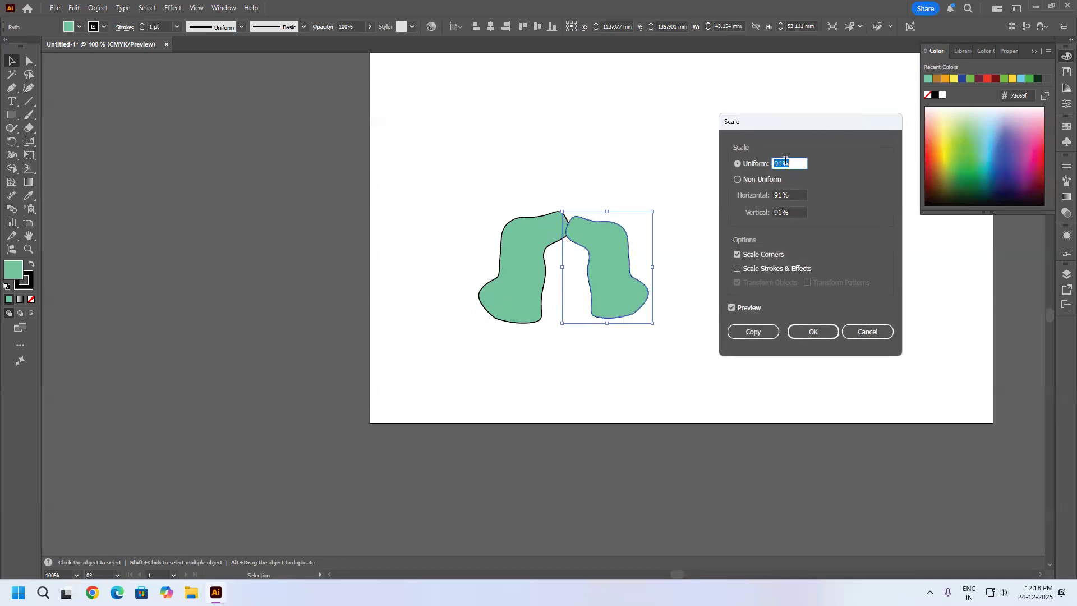
{"action": "key", "text": "Down"}
{"action": "key", "text": "Down"}
{"action": "key", "text": "Down"}
{"action": "key", "text": "Down"}
{"action": "key", "text": "Down"}
{"action": "key", "text": "Down"}
{"action": "key", "text": "Down"}
{"action": "key", "text": "Down"}
{"action": "key", "text": "Down"}
{"action": "key", "text": "Down"}
{"action": "key", "text": "Down"}
{"action": "key", "text": "Down"}
{"action": "key", "text": "Down"}
{"action": "key", "text": "Down"}
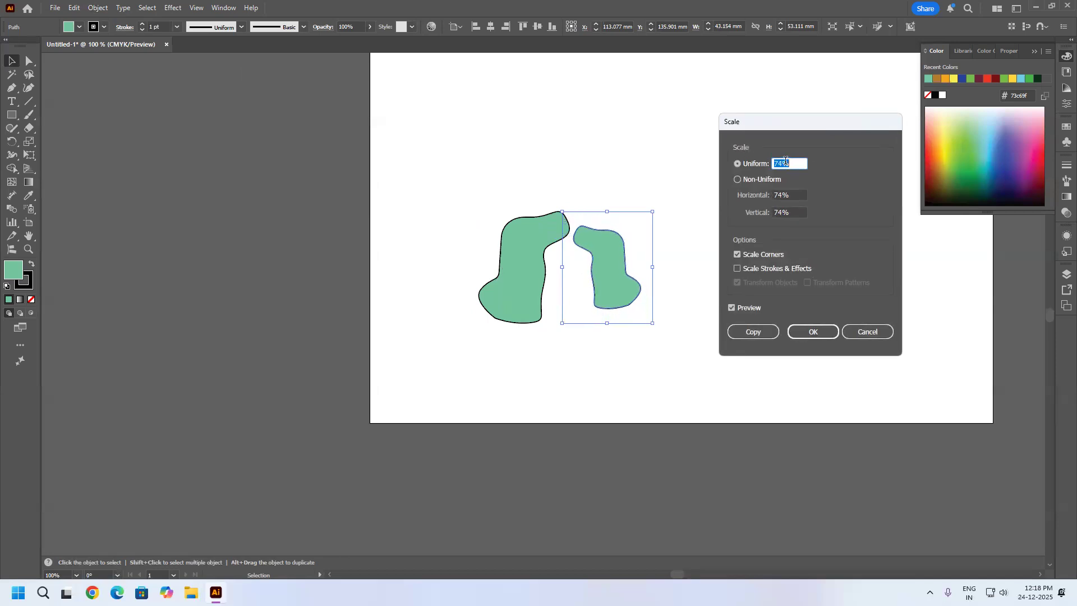
{"action": "key", "text": "Down"}
{"action": "key", "text": "Down"}
{"action": "key", "text": "Down"}
{"action": "key", "text": "Down"}
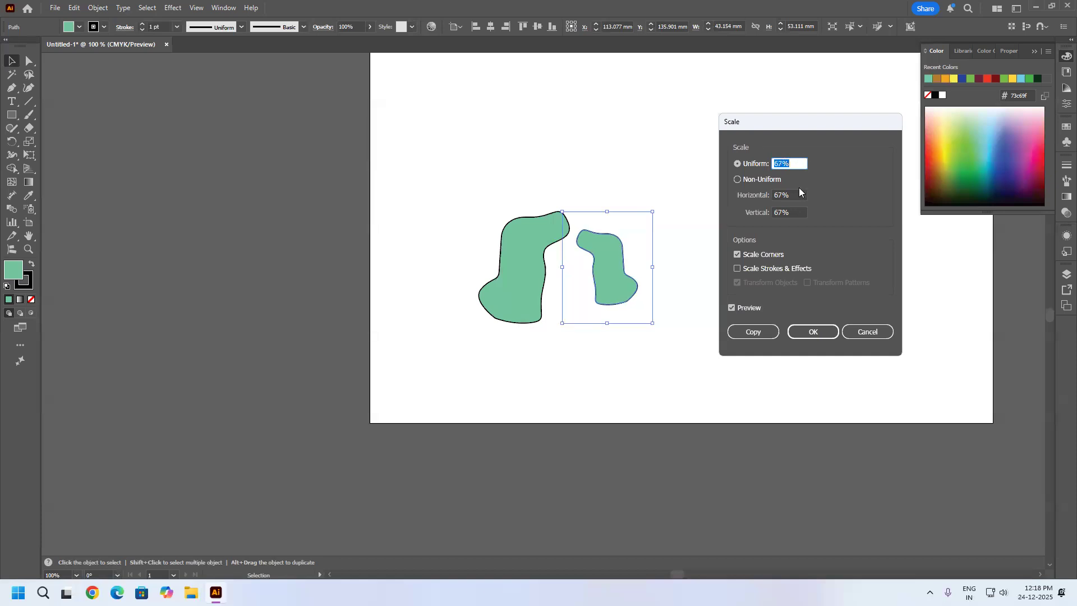
{"action": "type", "text": "50"}
Compare uniform and non-uniform scaling of the mirrored copy, and set the non-uniform horizontal scale to 100%.
{"action": "left_click", "coordinate": [795, 195]}
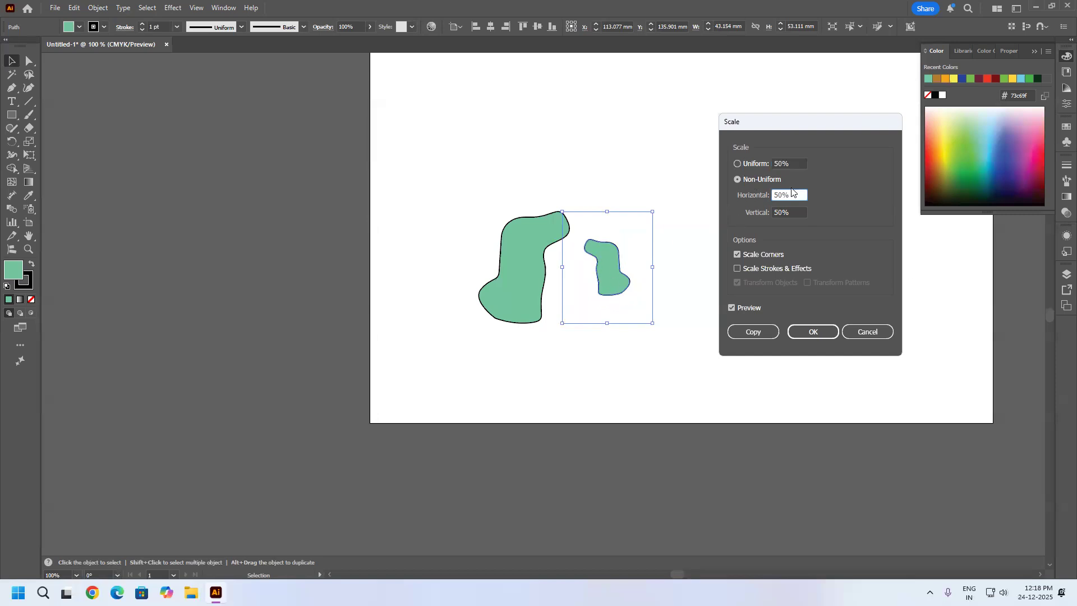
{"action": "left_click", "coordinate": [753, 163]}
{"action": "left_click", "coordinate": [753, 180]}
{"action": "left_click", "coordinate": [756, 166]}
{"action": "left_click", "coordinate": [758, 183]}
{"action": "type", "text": "100"}
{"action": "left_click", "coordinate": [797, 211]}
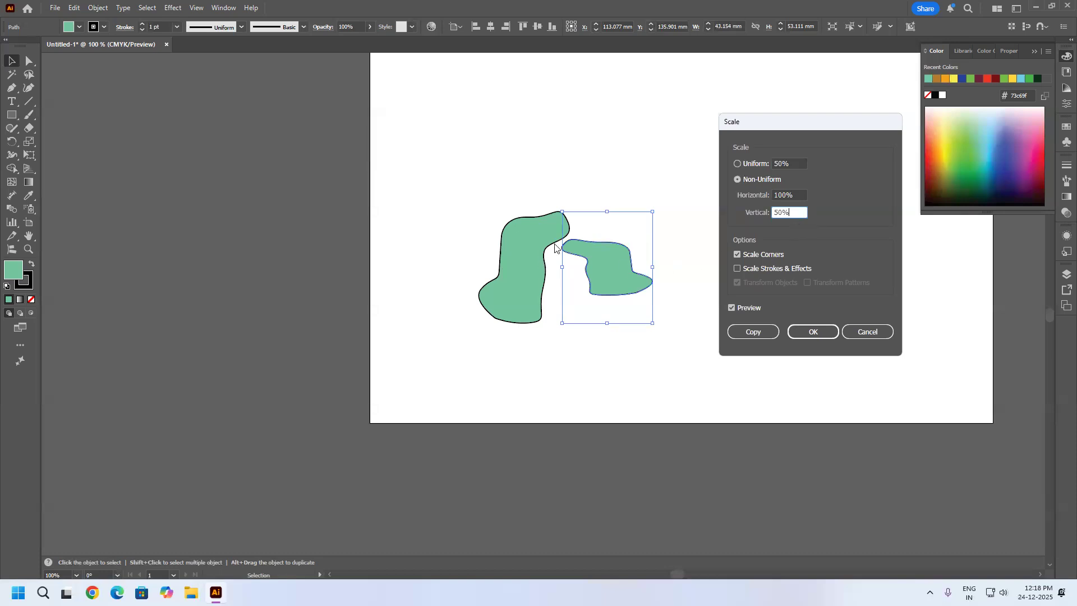
Set the vertical scale to 100%, switch back to the uniform scale preview, and cancel the scaling.
{"action": "left_click_drag", "start_coordinate": [798, 211], "coordinate": [620, 219]}
{"action": "type", "text": "100"}
{"action": "key", "text": "Tab"}
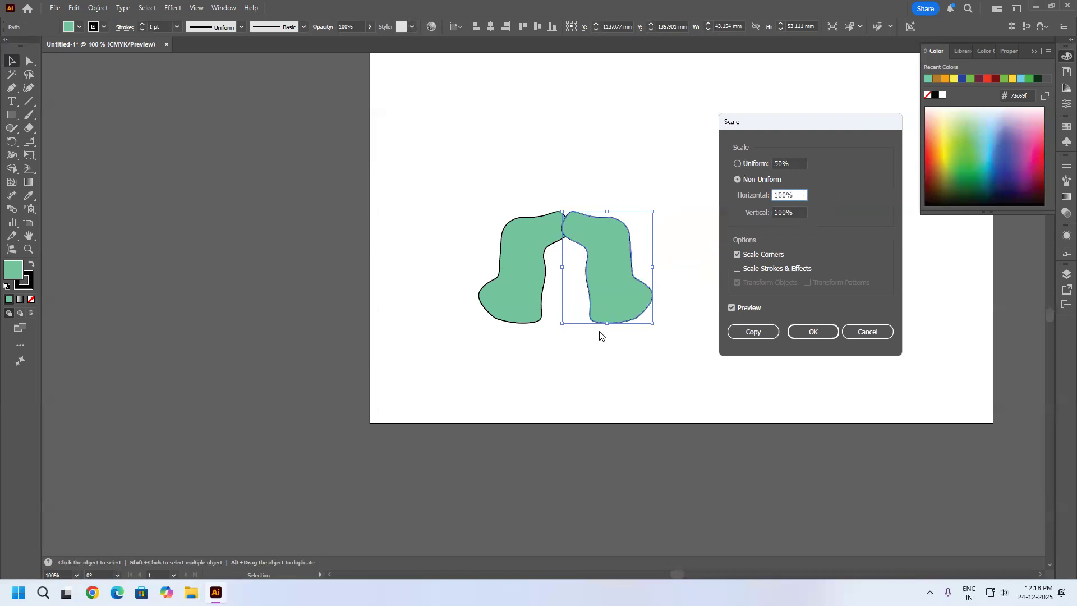
{"action": "left_click", "coordinate": [738, 164]}
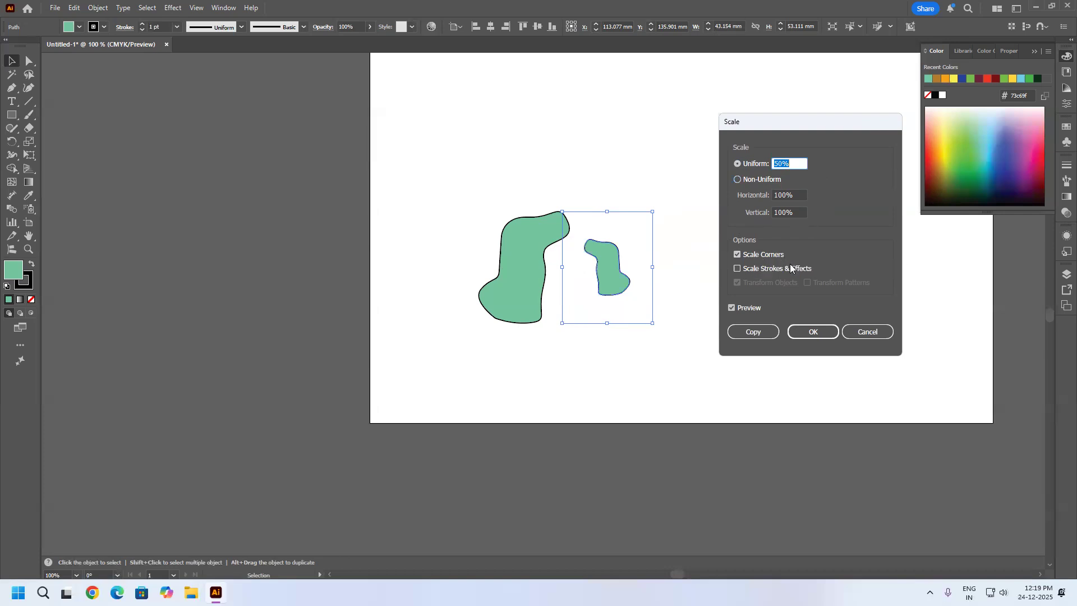
{"action": "left_click", "coordinate": [862, 333]}
Draw a rectangle about 54 mm wide and 50 mm high right of the freeform shapes and set its corner radius to 5 mm.
{"action": "left_click", "coordinate": [18, 117]}
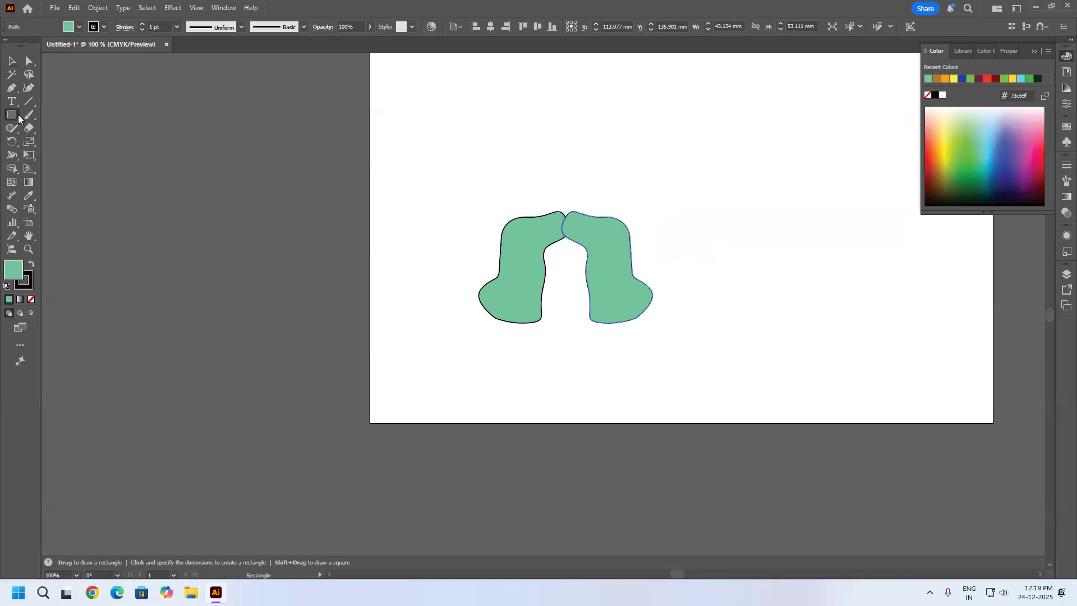
{"action": "left_click_drag", "start_coordinate": [716, 135], "coordinate": [829, 240]}
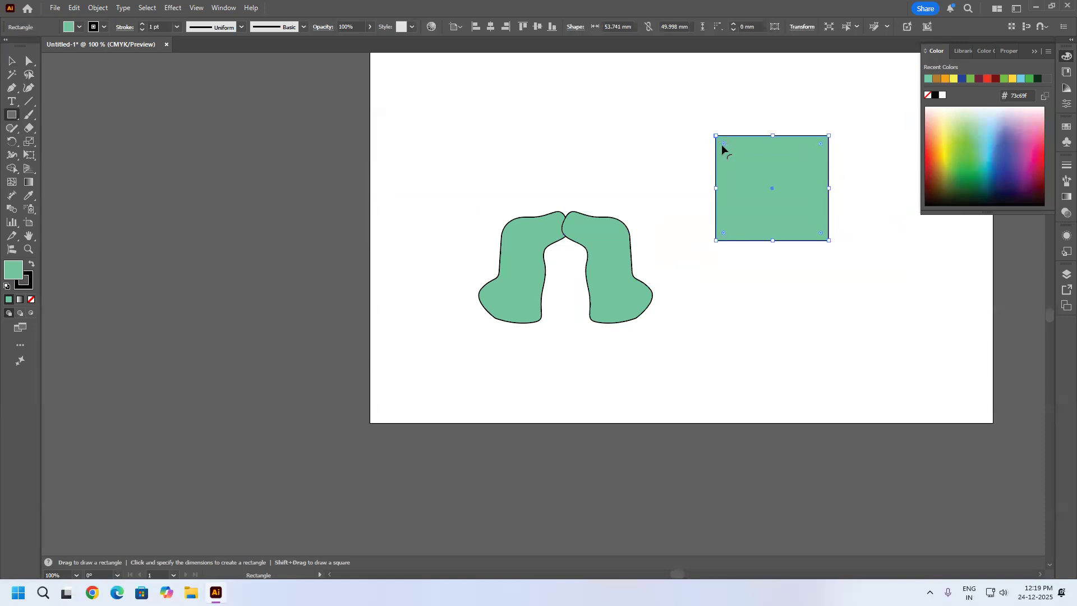
{"action": "left_click_drag", "start_coordinate": [725, 145], "coordinate": [733, 154]}
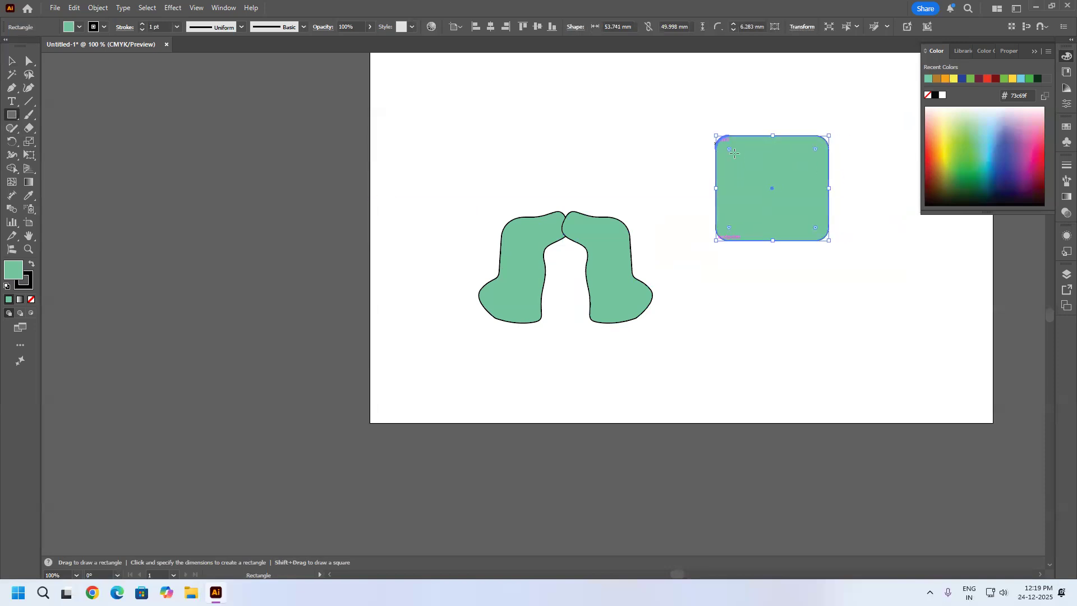
{"action": "left_click", "coordinate": [747, 25]}
{"action": "type", "text": "5"}
{"action": "key", "text": "Return"}
{"action": "key", "text": "ctrl+plus"}
{"action": "key", "text": "ctrl+plus"}
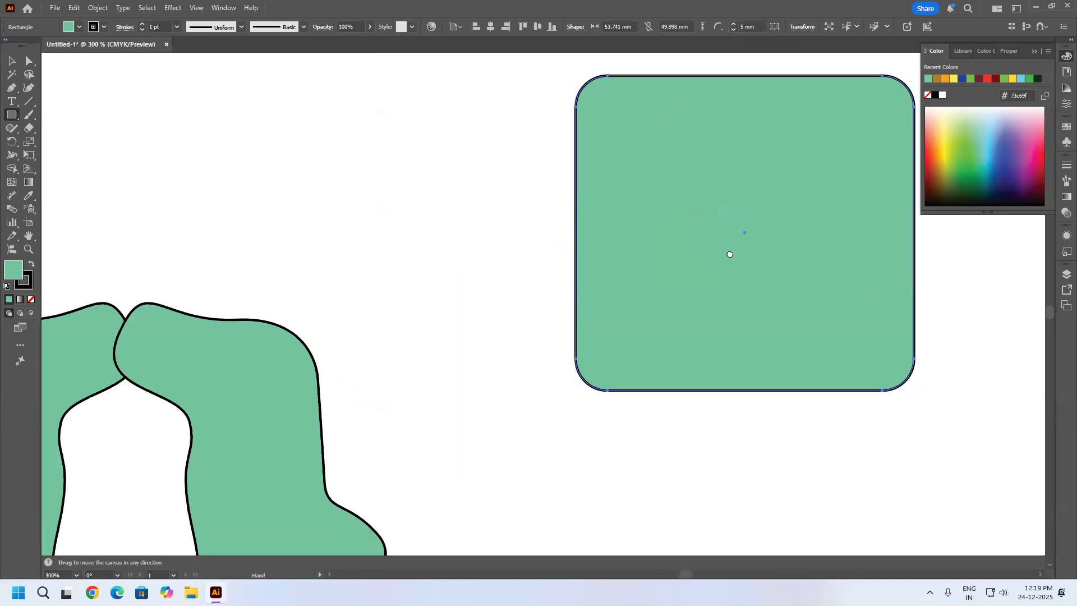
{"action": "key", "text": "ctrl+plus"}
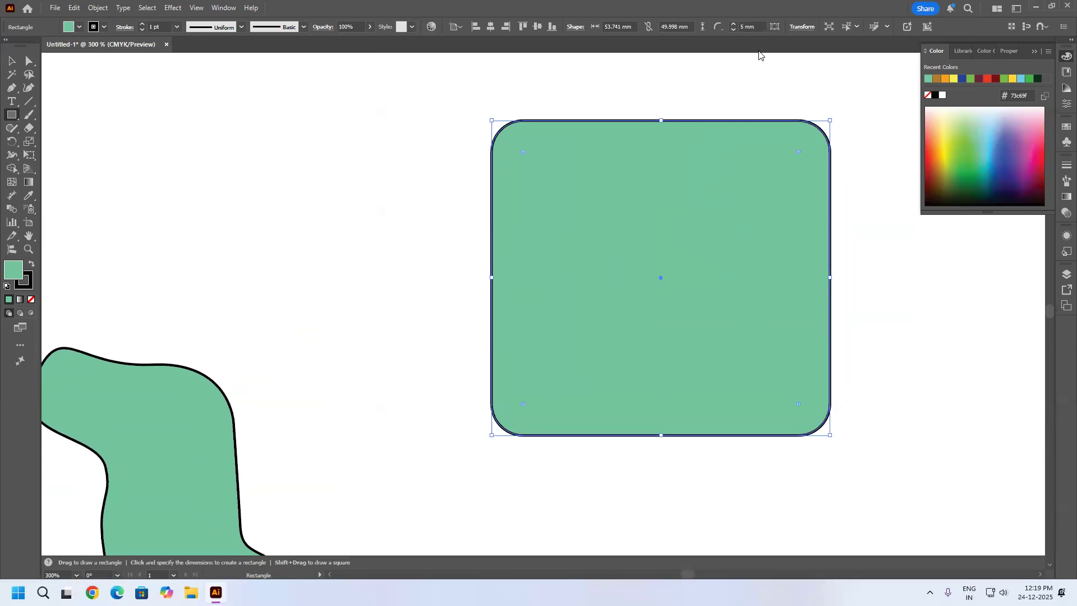
Shrink the rounded rectangle to about 21 by 21 mm and enlarge it to about 65 by 56 mm, with its corners scaling.
{"action": "left_click", "coordinate": [11, 61]}
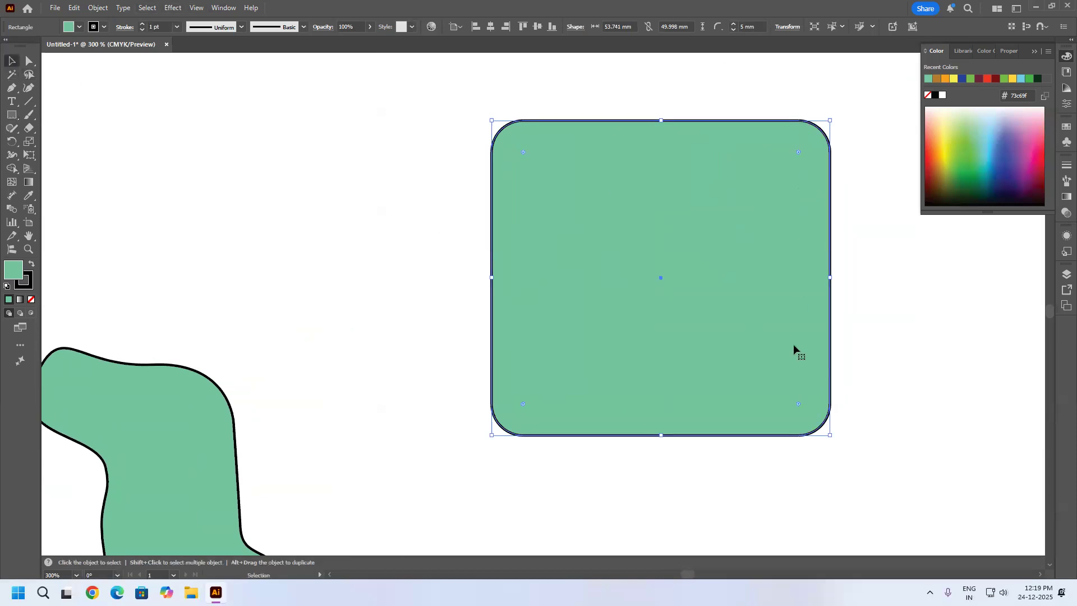
{"action": "left_click_drag", "start_coordinate": [830, 435], "coordinate": [626, 251]}
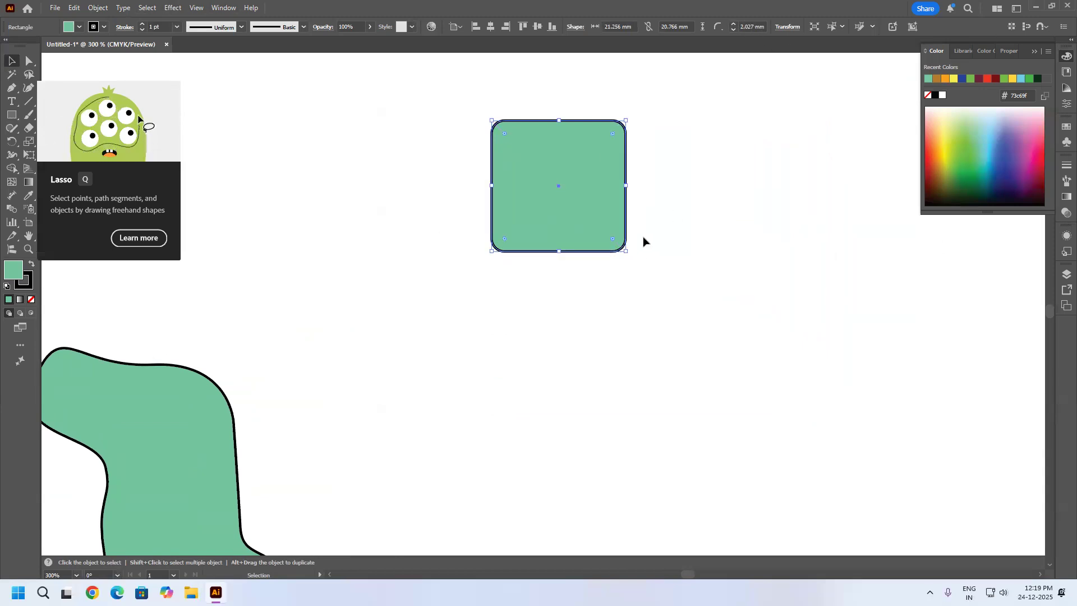
{"action": "left_click_drag", "start_coordinate": [626, 251], "coordinate": [901, 475]}
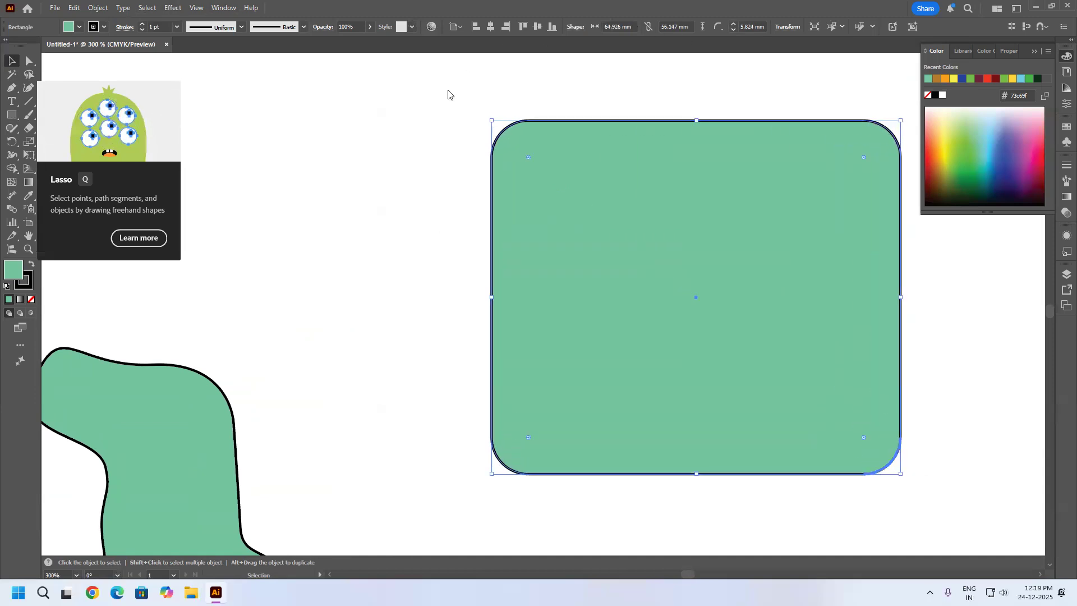
Turn off Scale Corners in the rounded rectangle's Scale settings, keeping the uniform scale at 100%.
{"action": "left_click", "coordinate": [99, 8]}
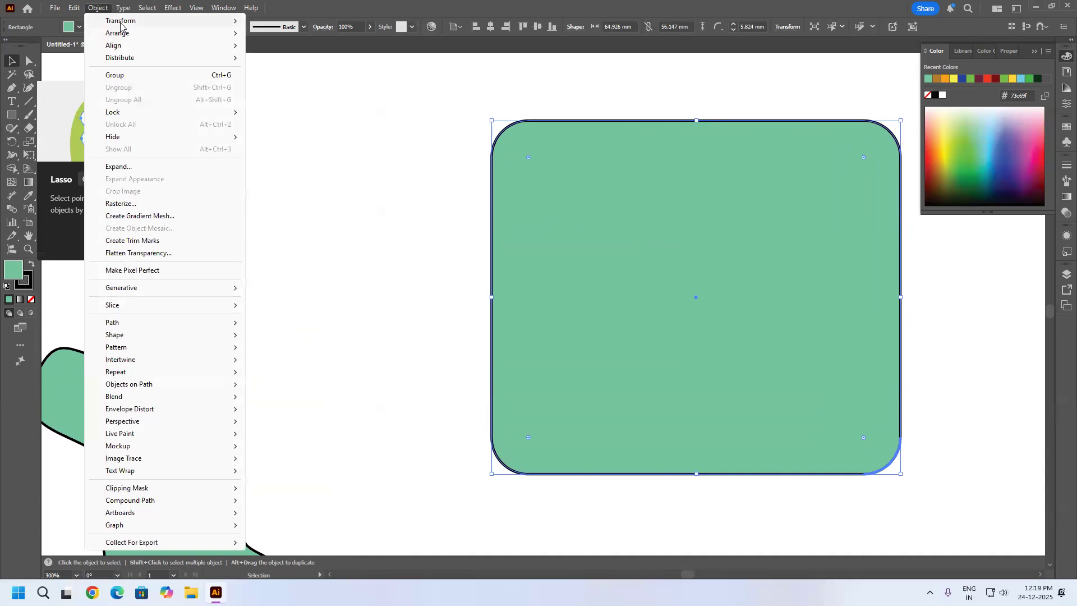
{"action": "mouse_move", "coordinate": [123, 23]}
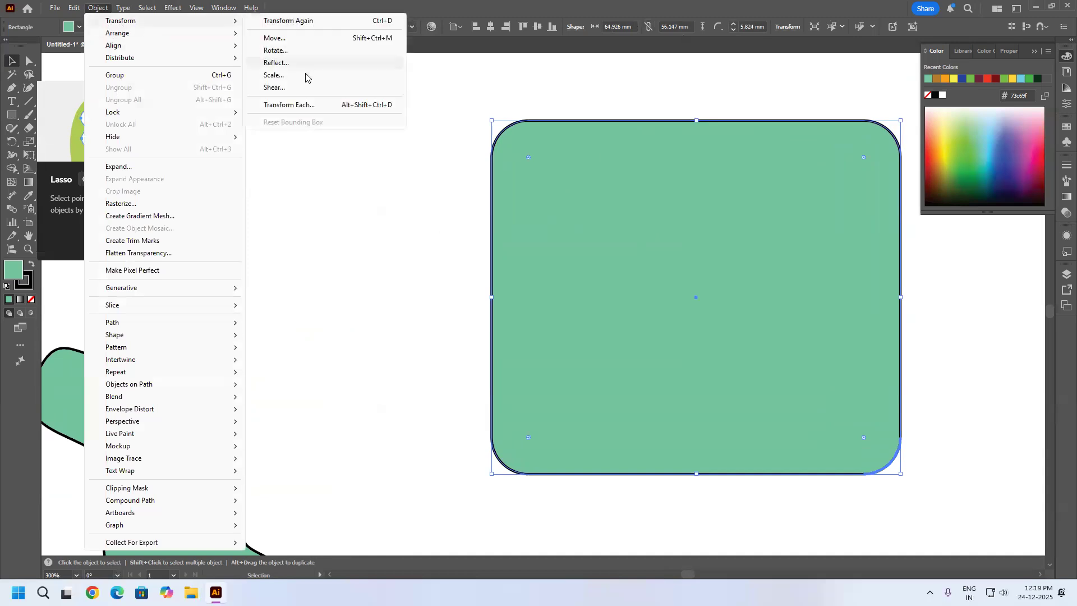
{"action": "left_click", "coordinate": [274, 76]}
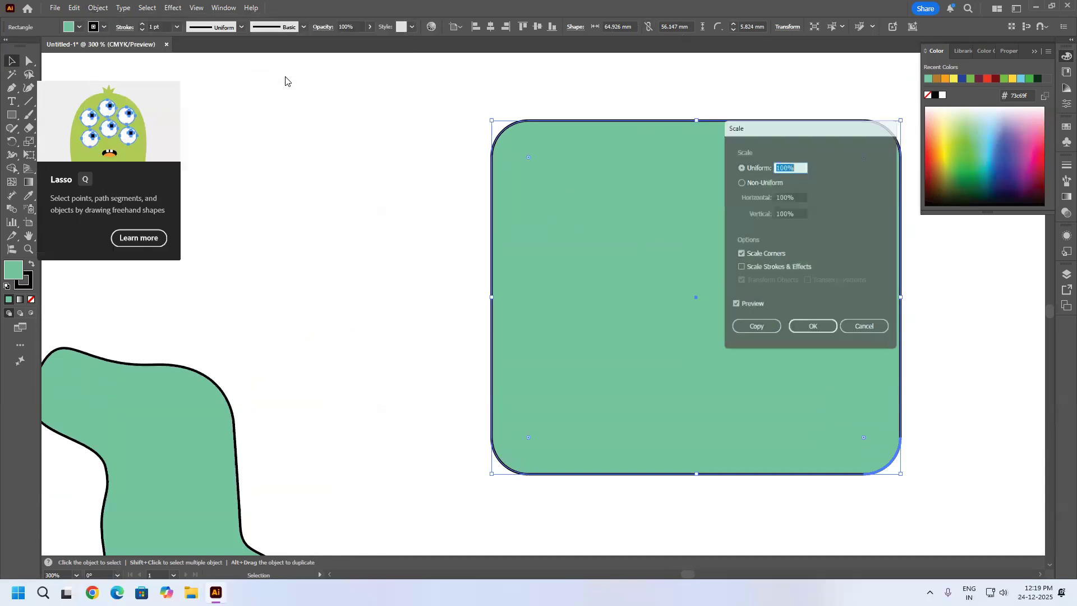
{"action": "left_click", "coordinate": [752, 255]}
{"action": "left_click", "coordinate": [803, 335]}
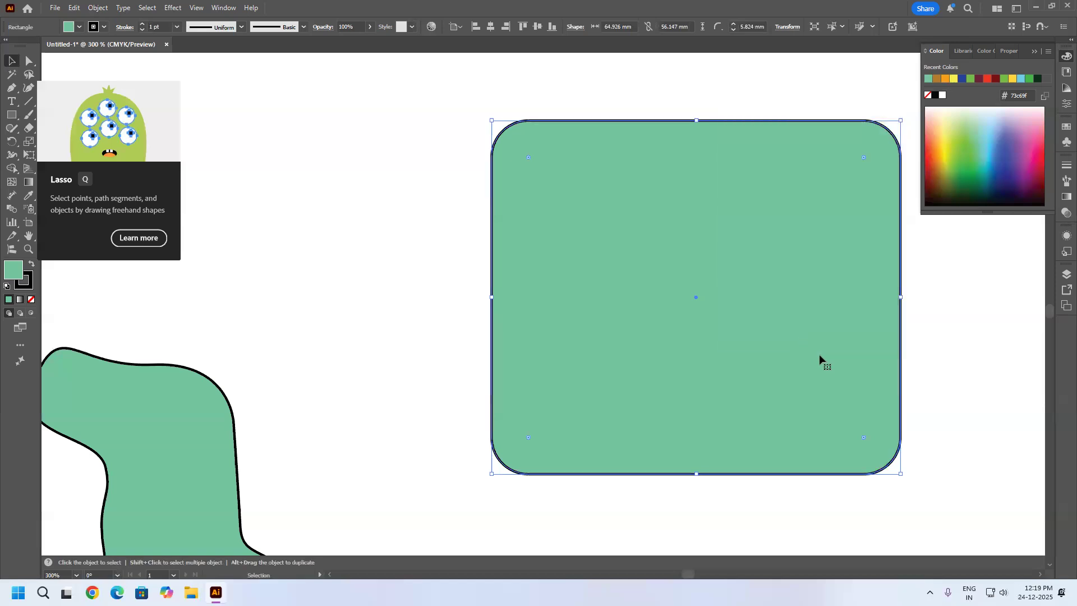
Shrink the rounded rectangle to about 30 by 31 mm, enlarge it to about 56 by 50 mm, and check its transform options.
{"action": "left_click_drag", "start_coordinate": [900, 475], "coordinate": [679, 317]}
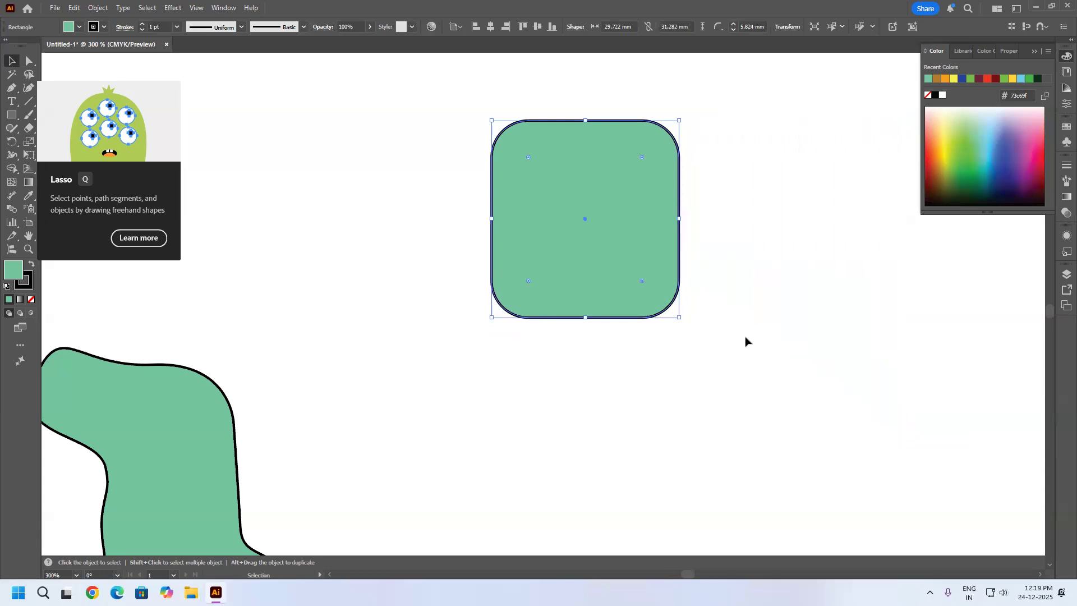
{"action": "left_click_drag", "start_coordinate": [679, 317], "coordinate": [845, 437]}
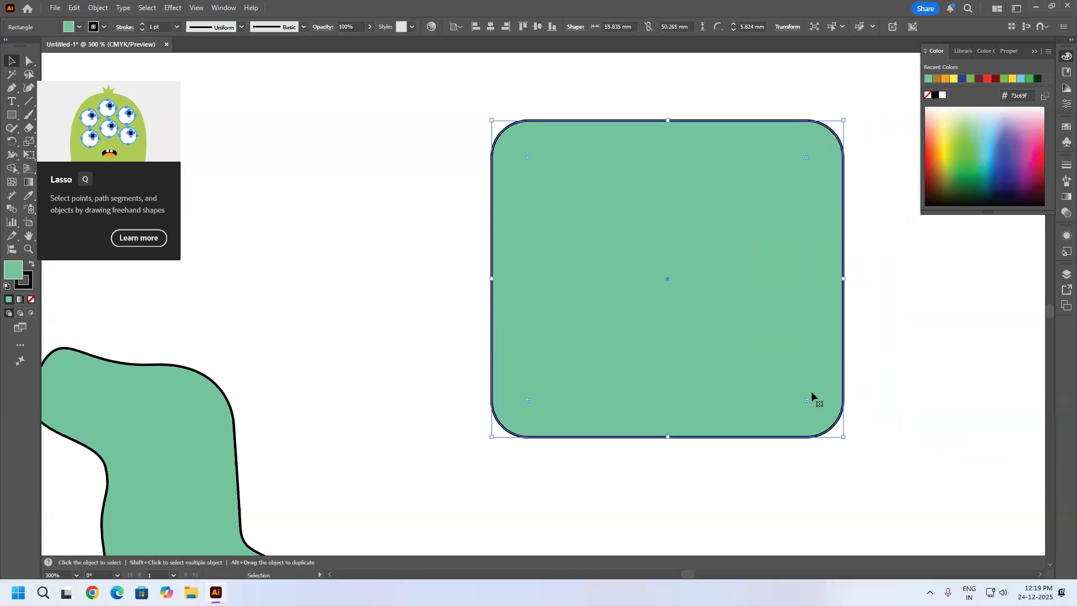
{"action": "left_click", "coordinate": [786, 28]}
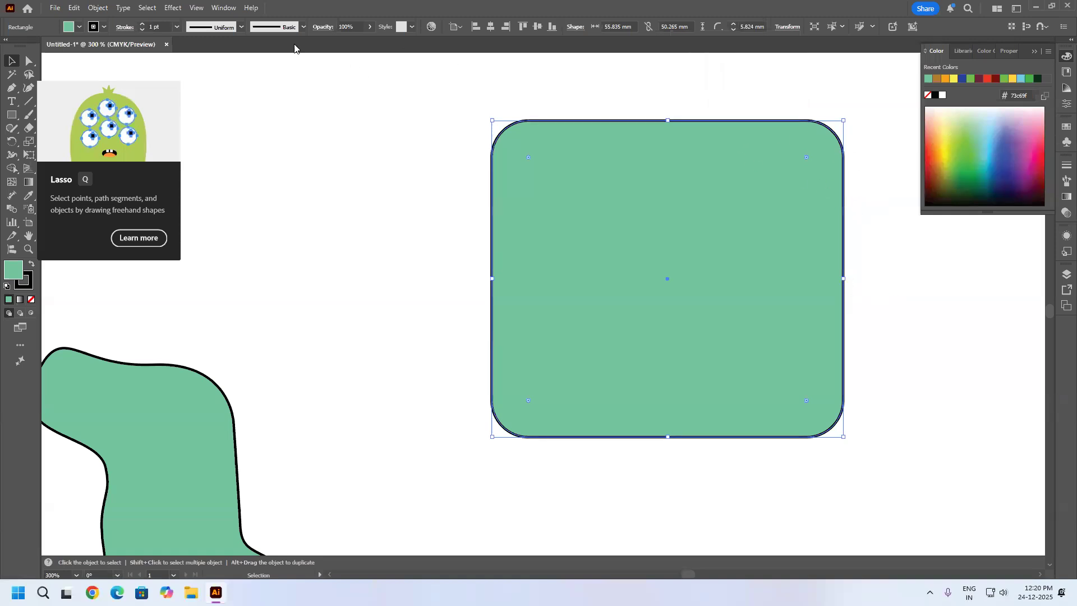
Set the rounded rectangle's stroke weight to 4 pt, shift it slightly, and enlarge it to about 79 by 55 mm.
{"action": "left_click", "coordinate": [160, 27]}
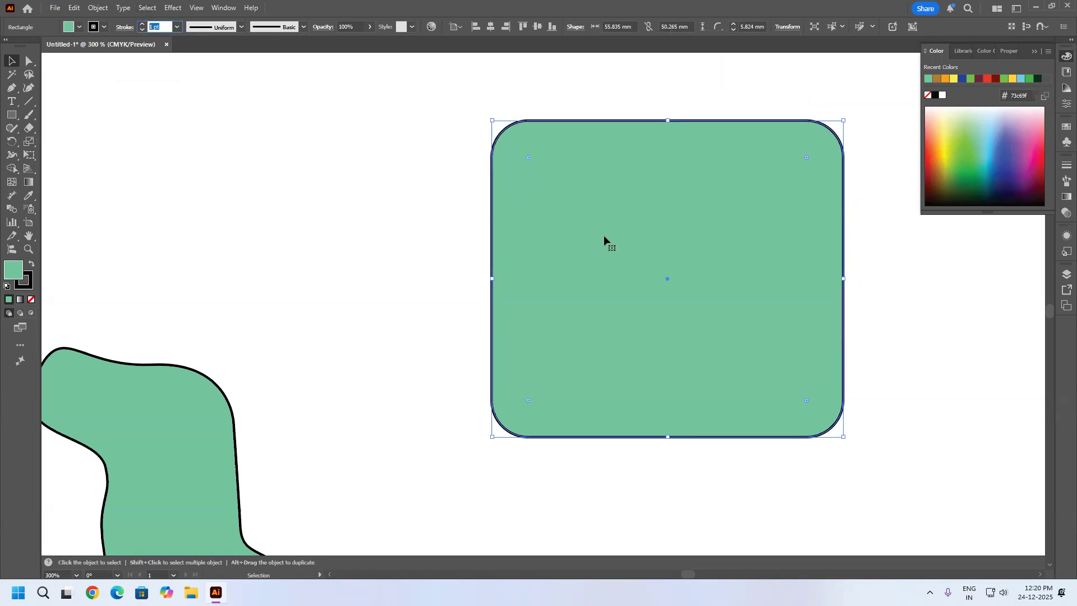
{"action": "left_click", "coordinate": [141, 26]}
{"action": "left_click", "coordinate": [141, 26]}
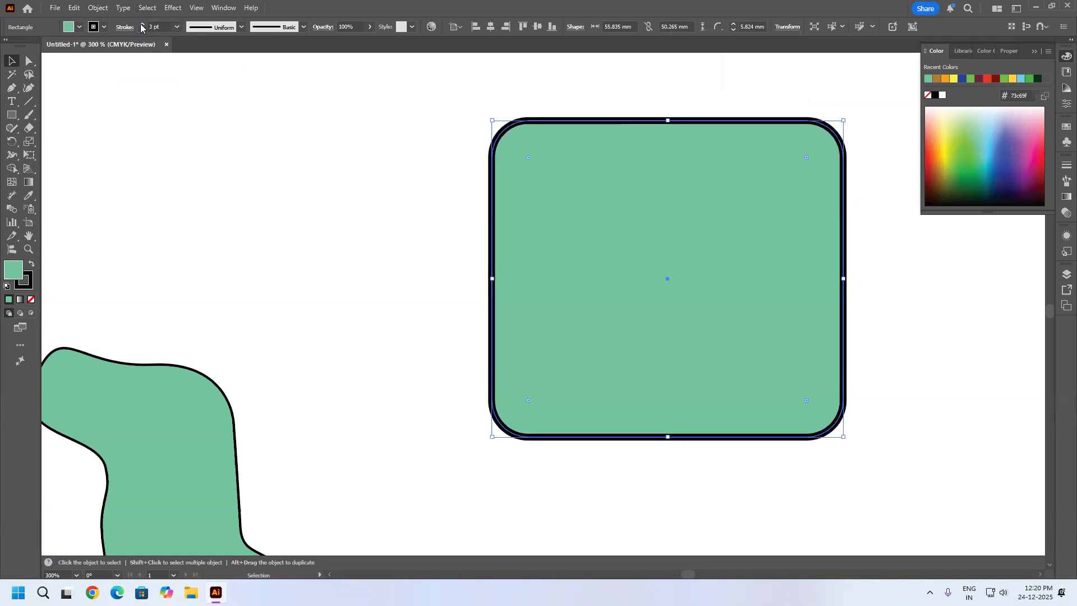
{"action": "left_click", "coordinate": [141, 27]}
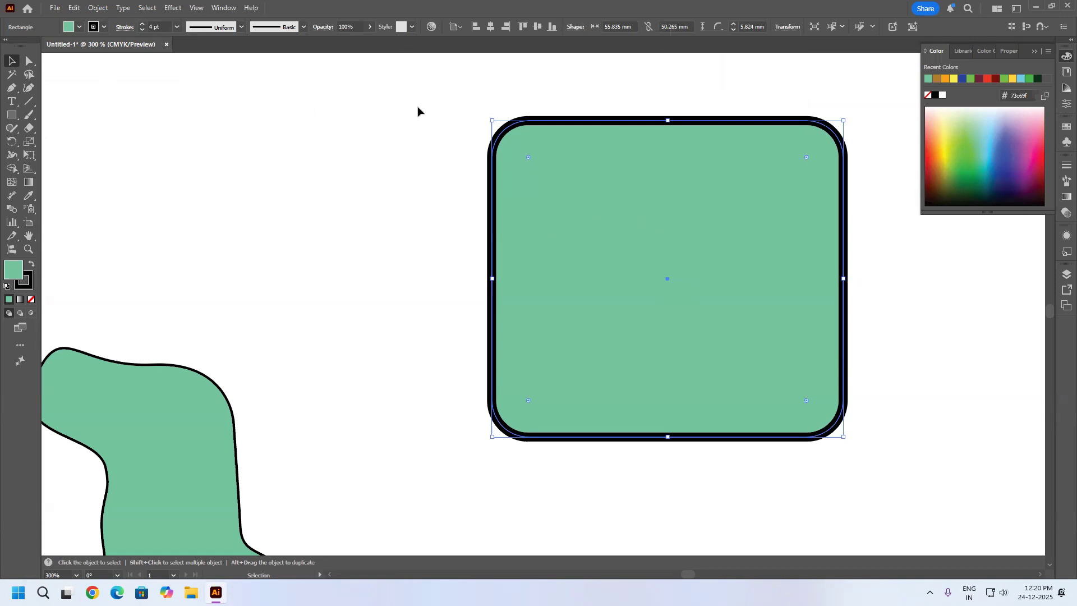
{"action": "left_click_drag", "start_coordinate": [679, 277], "coordinate": [645, 292]}
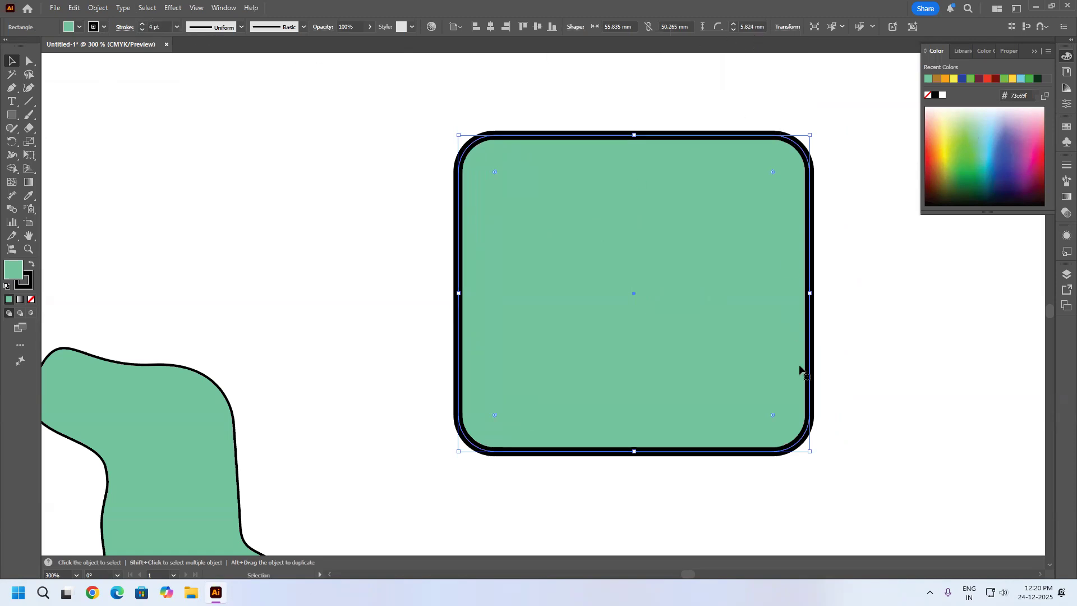
{"action": "left_click_drag", "start_coordinate": [810, 452], "coordinate": [957, 482]}
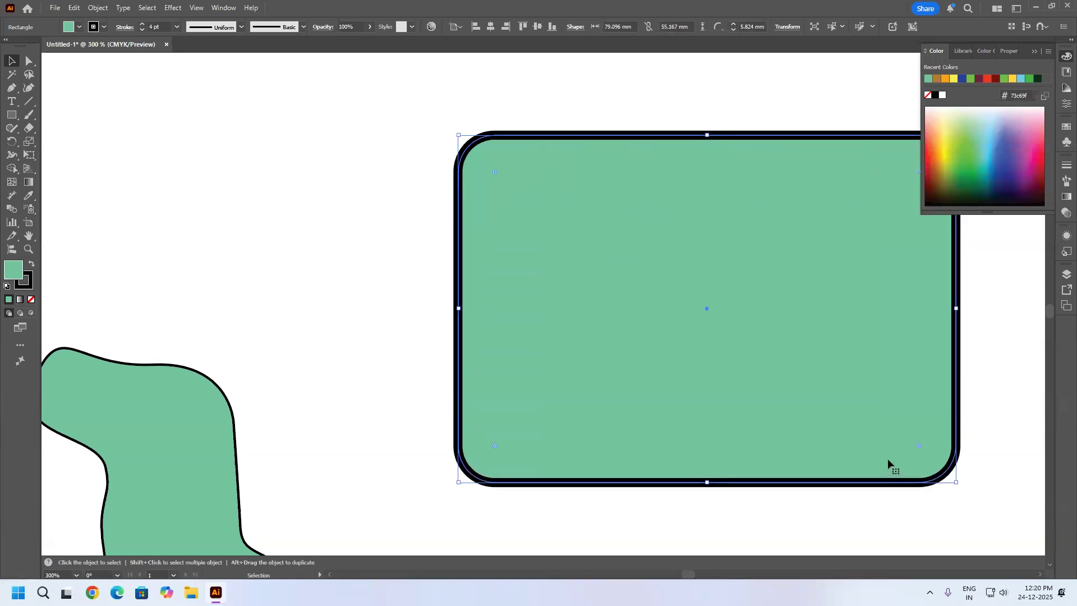
Enlarge the rounded rectangle to about 82 by 63 mm.
{"action": "left_click", "coordinate": [159, 27]}
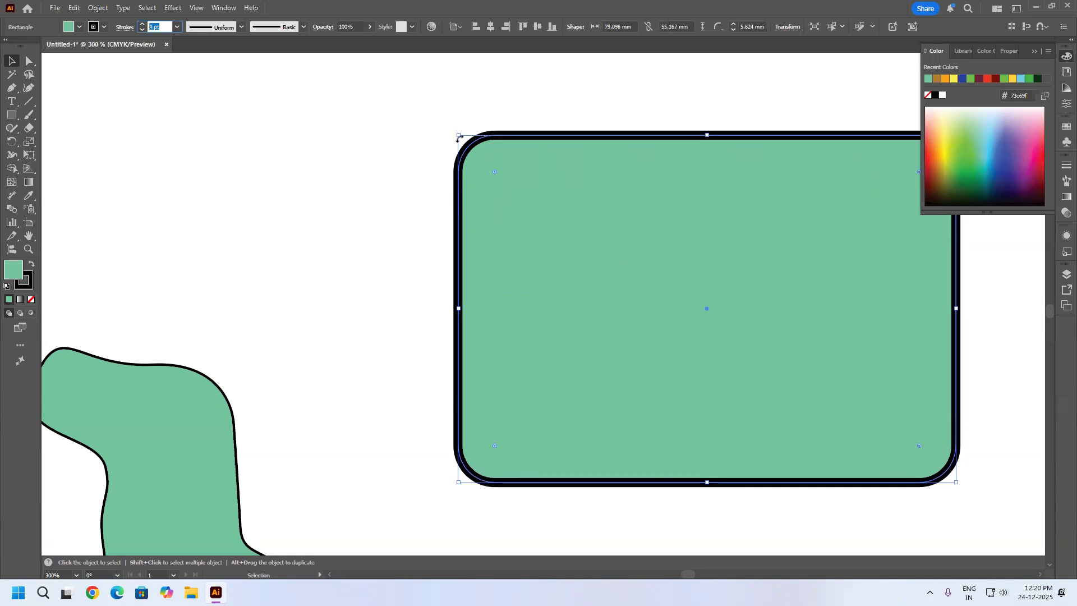
{"action": "left_click_drag", "start_coordinate": [457, 138], "coordinate": [441, 88]}
Turn on Scale Strokes & Effects in the rounded rectangle's Scale settings and shrink it to about 28 by 30 mm.
{"action": "left_click", "coordinate": [99, 8]}
{"action": "mouse_move", "coordinate": [135, 22]}
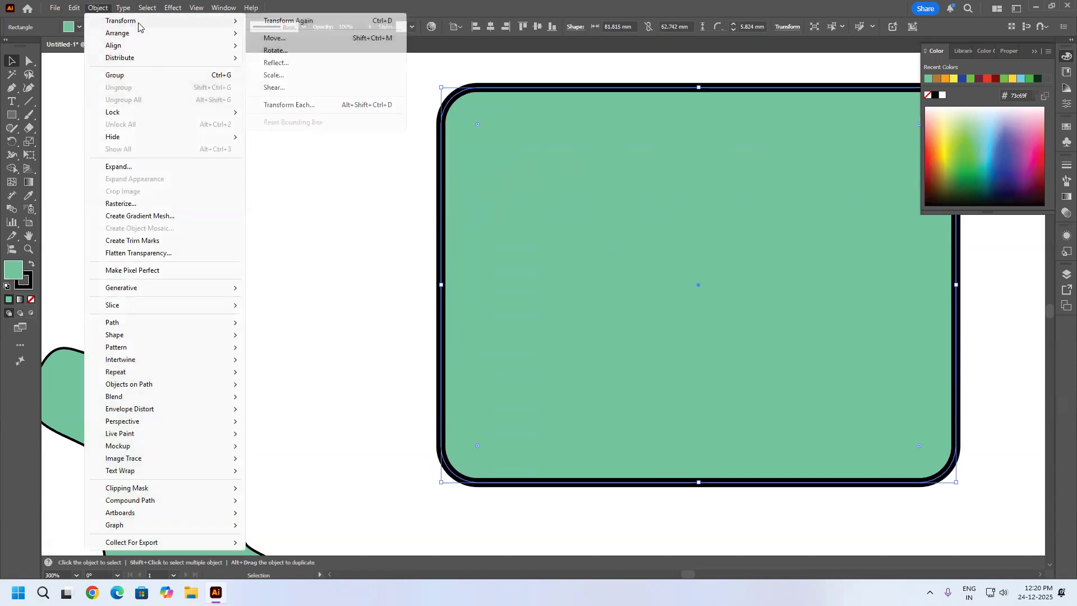
{"action": "left_click", "coordinate": [295, 78]}
{"action": "left_click", "coordinate": [774, 269]}
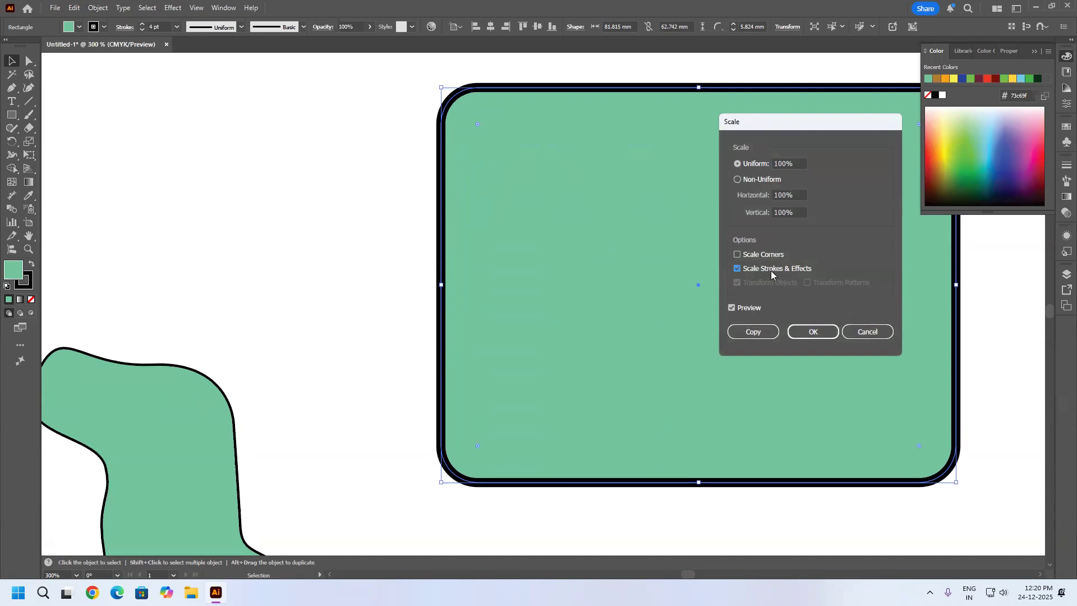
{"action": "left_click", "coordinate": [811, 333]}
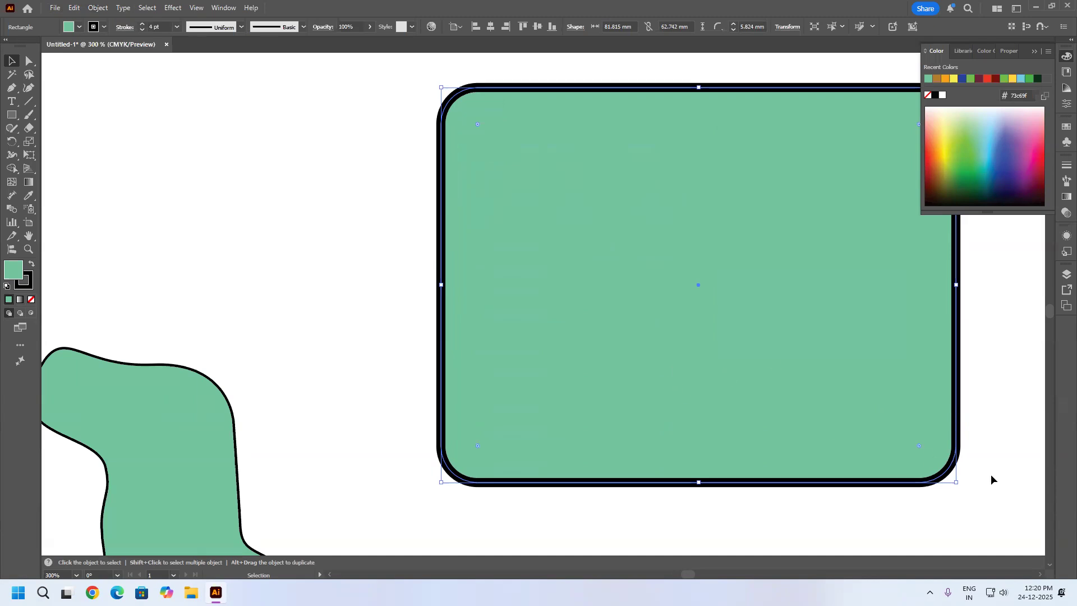
{"action": "left_click_drag", "start_coordinate": [956, 481], "coordinate": [615, 274]}
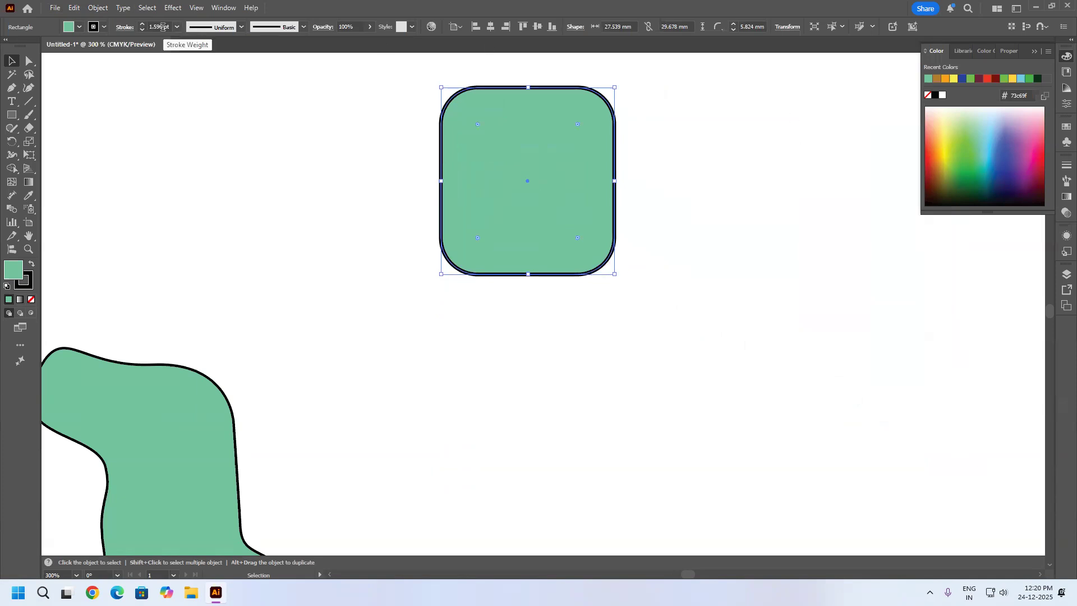
Turn off Scale Strokes & Effects in the rounded rectangle's transform options and enlarge it to about 62 by 59 mm.
{"action": "left_click", "coordinate": [786, 26]}
{"action": "left_click", "coordinate": [781, 27]}
{"action": "left_click", "coordinate": [778, 26]}
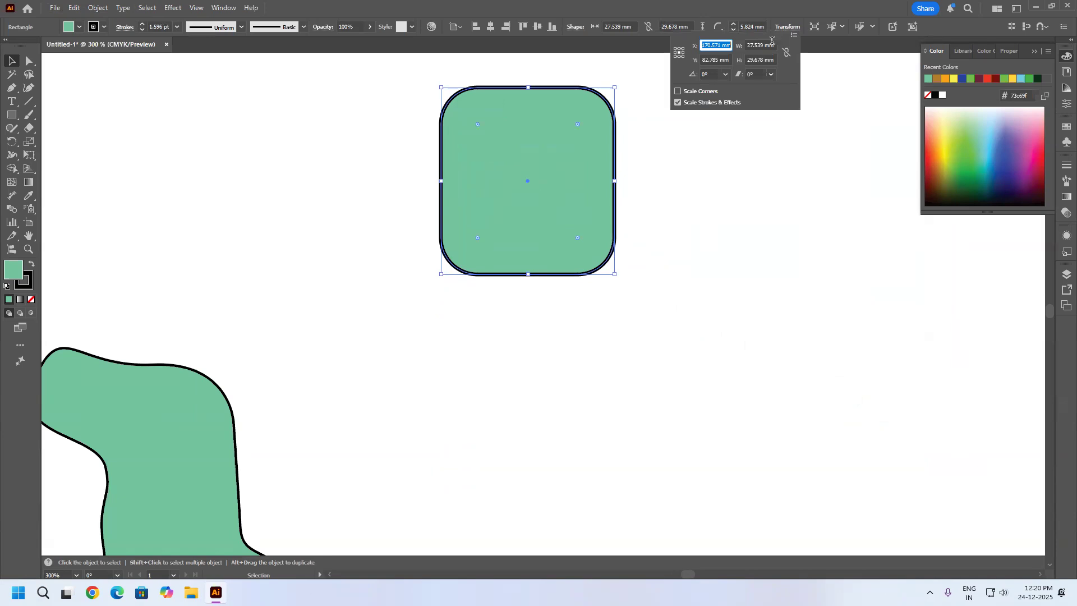
{"action": "left_click", "coordinate": [700, 104]}
{"action": "left_click", "coordinate": [617, 277]}
{"action": "left_click_drag", "start_coordinate": [616, 275], "coordinate": [834, 460]}
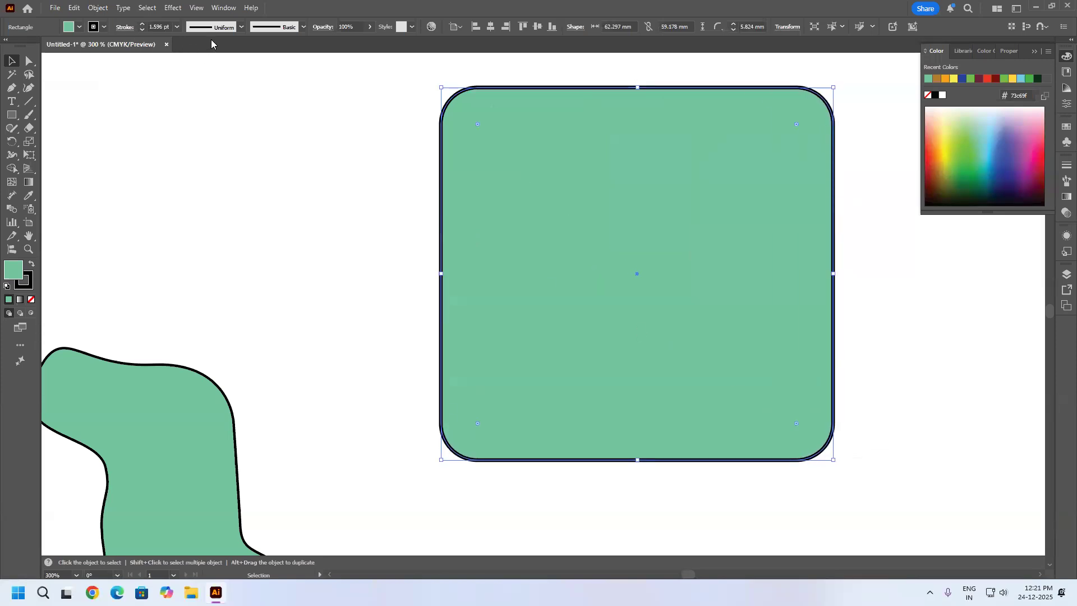
Start a Shear on the rounded rectangle and raise the shear angle gradually to 50°.
{"action": "left_click", "coordinate": [877, 318]}
{"action": "left_click", "coordinate": [690, 291]}
{"action": "left_click", "coordinate": [98, 8]}
{"action": "mouse_move", "coordinate": [121, 20]}
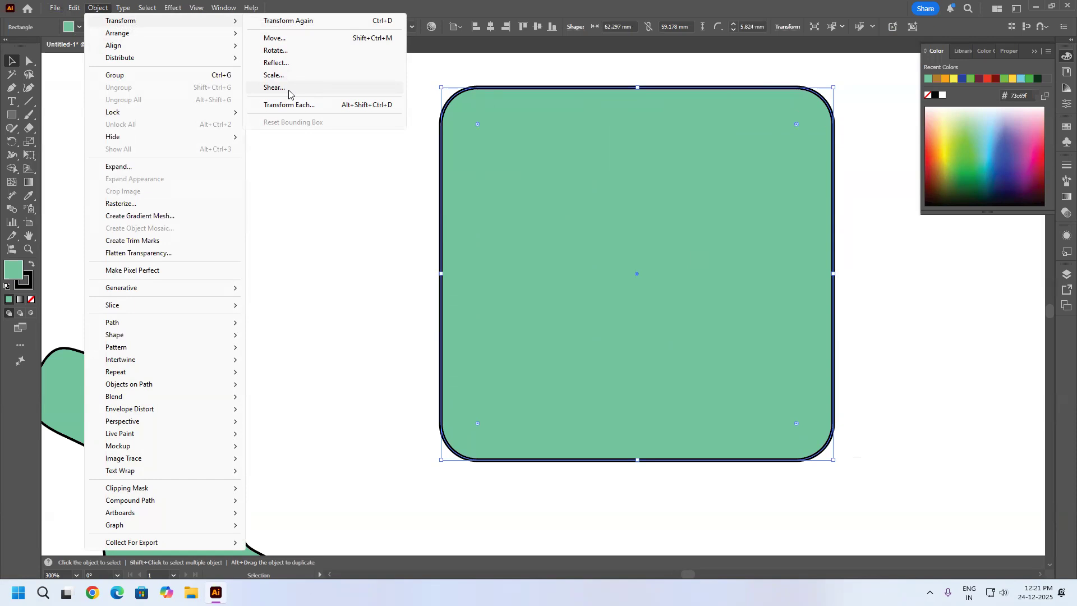
{"action": "left_click", "coordinate": [289, 88]}
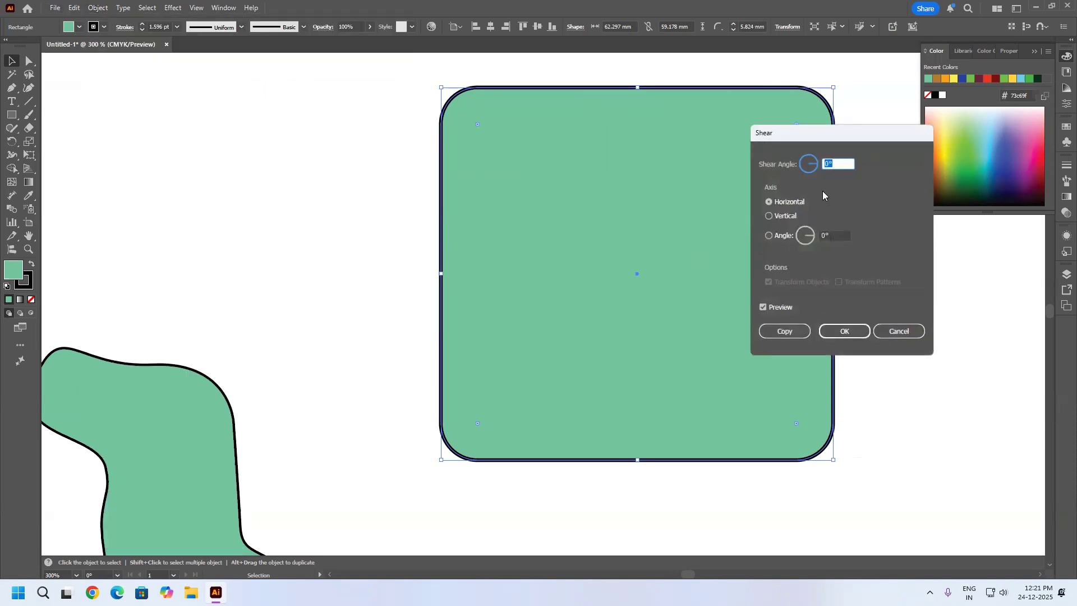
{"action": "scroll", "coordinate": [830, 164], "scroll_direction": "up", "scroll_amount": 18}
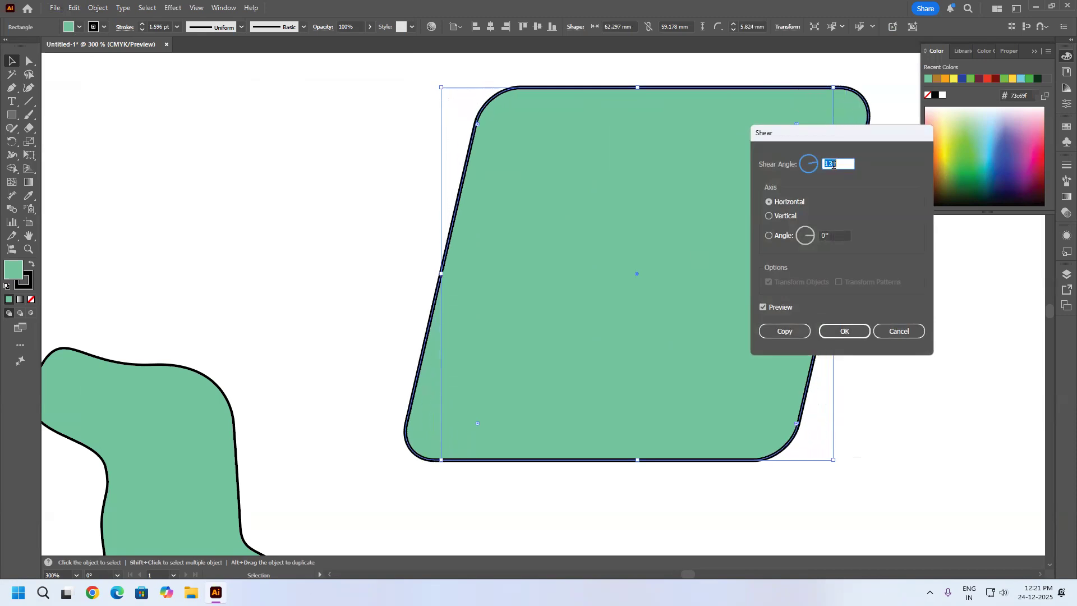
{"action": "scroll", "coordinate": [834, 164], "scroll_direction": "up", "scroll_amount": 2}
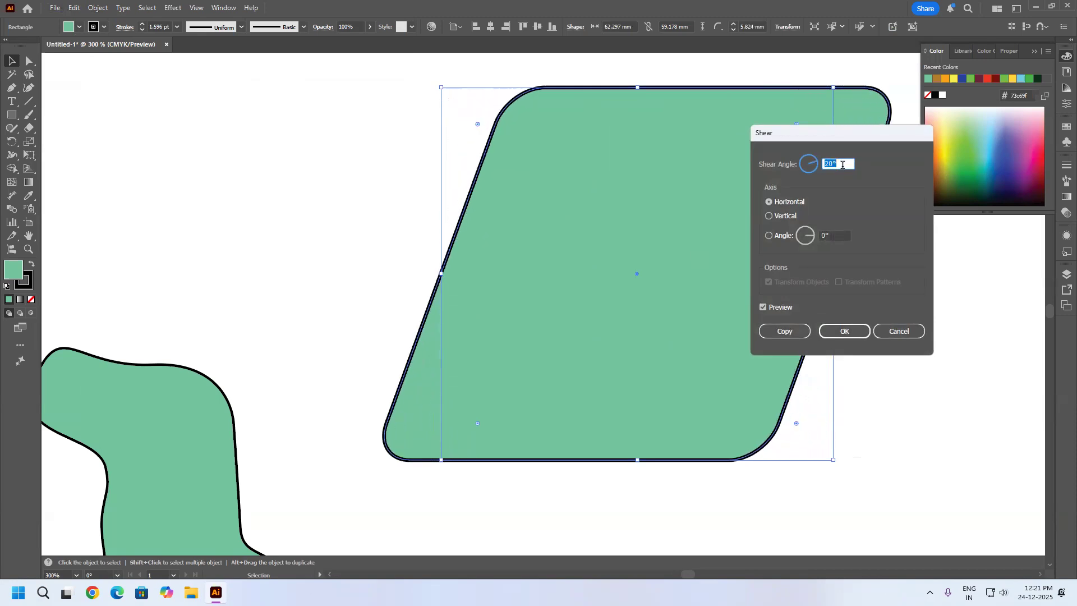
{"action": "scroll", "coordinate": [844, 165], "scroll_direction": "up", "scroll_amount": 20}
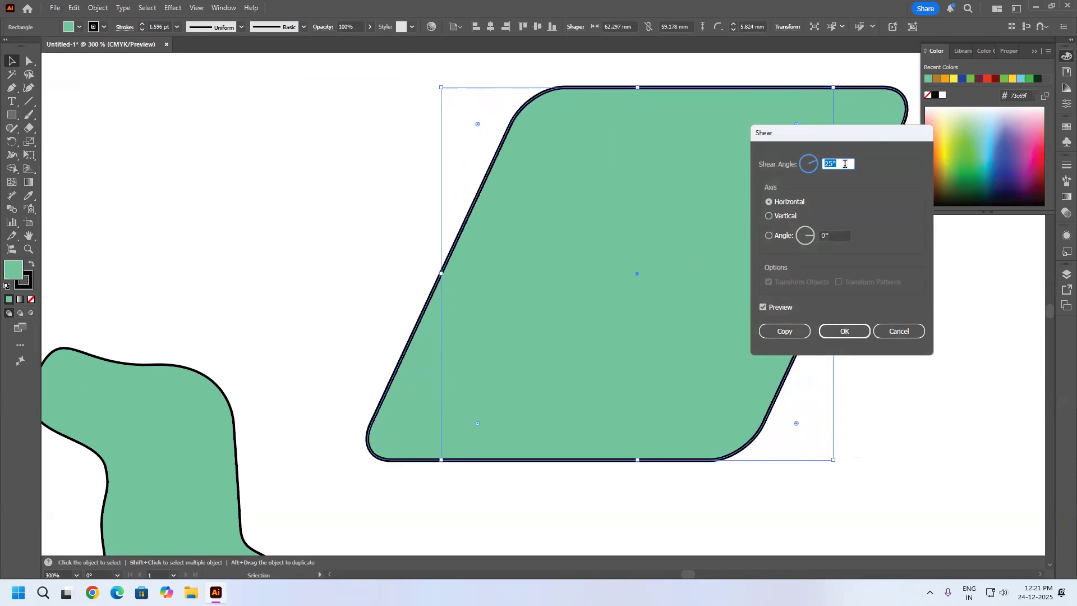
{"action": "scroll", "coordinate": [846, 163], "scroll_direction": "up", "scroll_amount": 3}
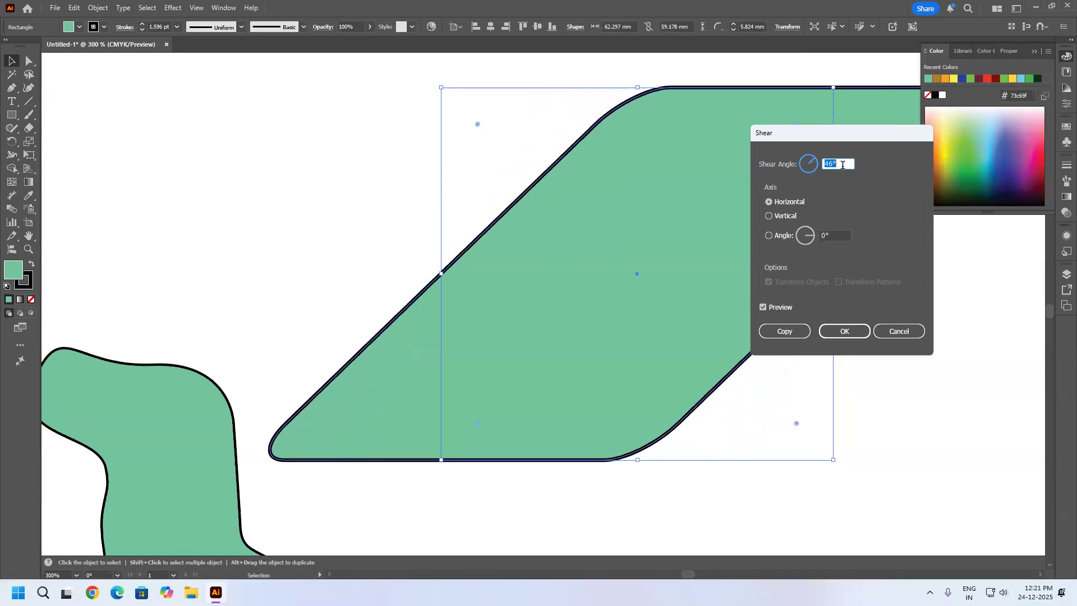
{"action": "scroll", "coordinate": [840, 164], "scroll_direction": "up", "scroll_amount": 4}
Compare the vertical and custom-angle shear axes, and create a copy of the rounded rectangle sheared along the horizontal axis.
{"action": "left_click", "coordinate": [780, 215]}
{"action": "left_click", "coordinate": [781, 202]}
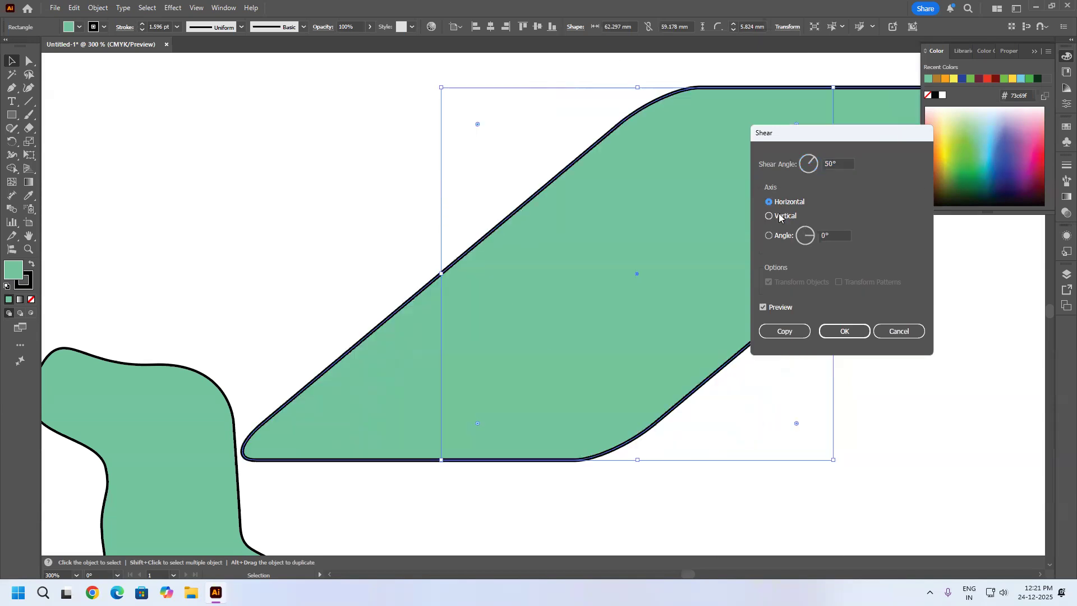
{"action": "left_click", "coordinate": [813, 238]}
{"action": "left_click_drag", "start_coordinate": [812, 239], "coordinate": [731, 241]}
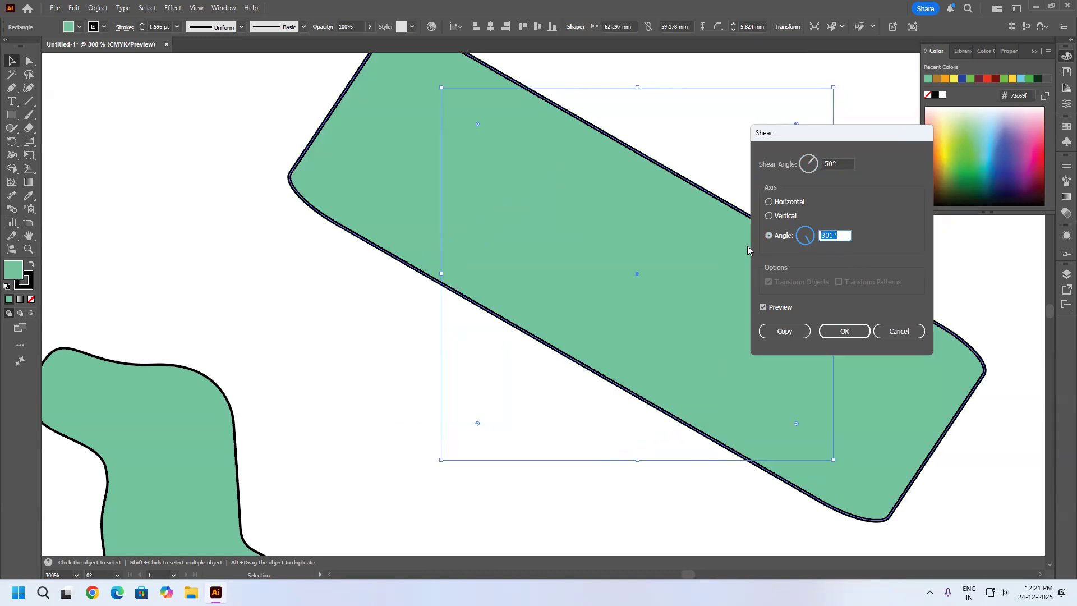
{"action": "left_click", "coordinate": [788, 204]}
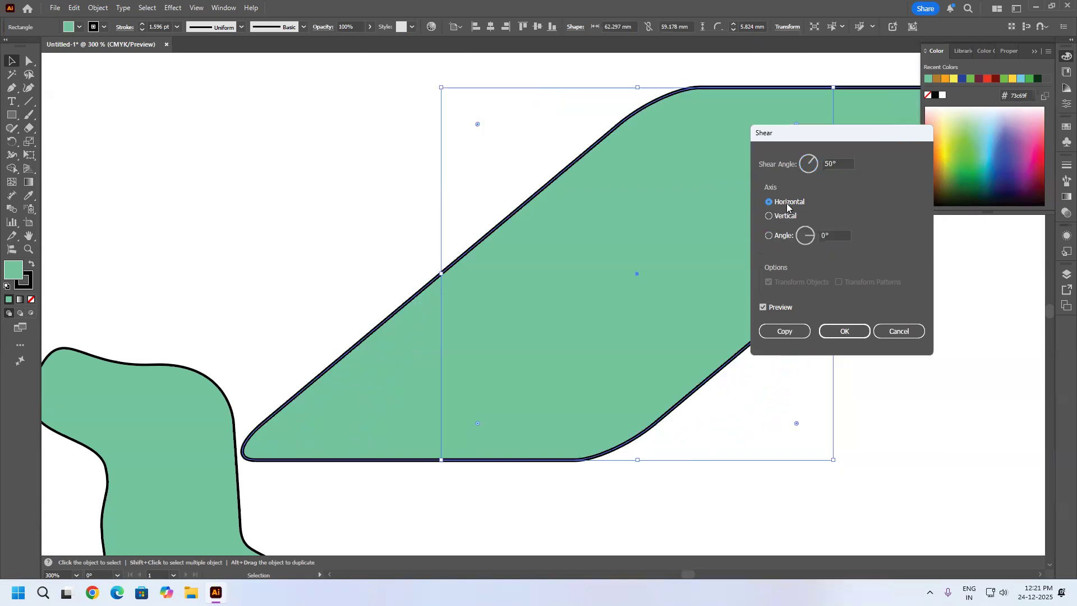
{"action": "left_click", "coordinate": [790, 333]}
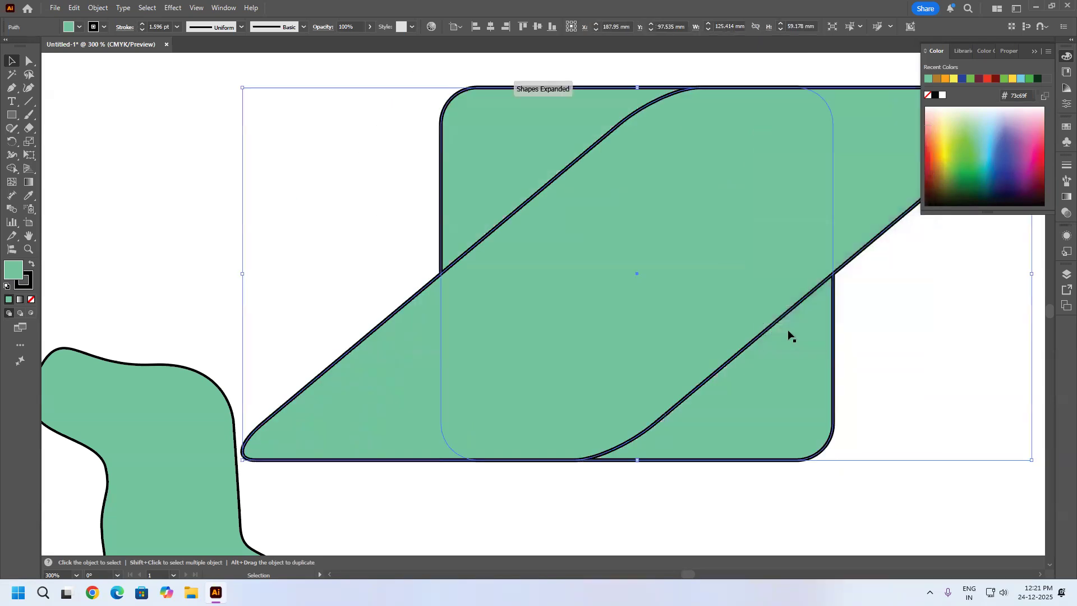
Move the sheared copy to the artboard's upper-left area, centred at about X 68 mm, Y 49 mm.
{"action": "scroll", "coordinate": [674, 232], "scroll_direction": "down", "scroll_amount": 2}
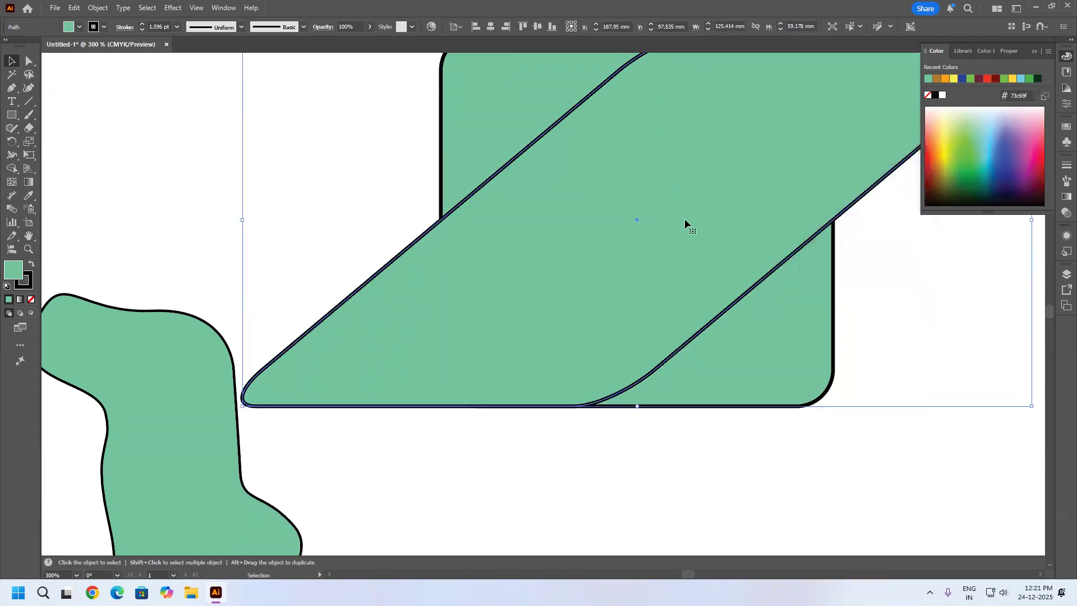
{"action": "scroll", "coordinate": [686, 225], "scroll_direction": "down", "scroll_amount": 3}
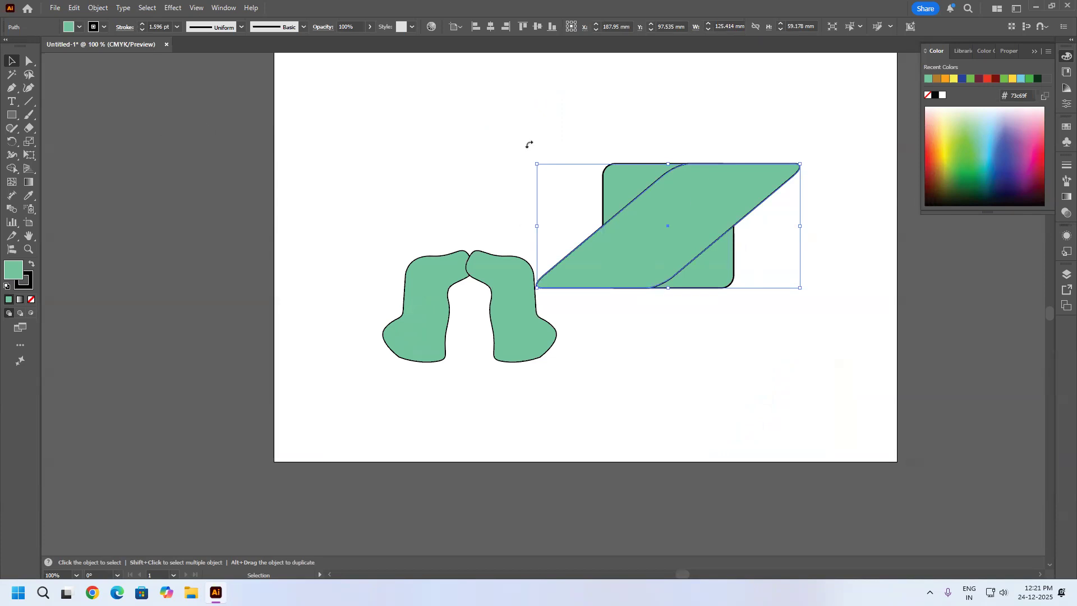
{"action": "left_click", "coordinate": [510, 154]}
{"action": "left_click", "coordinate": [631, 210]}
{"action": "left_click_drag", "start_coordinate": [690, 246], "coordinate": [436, 143]}
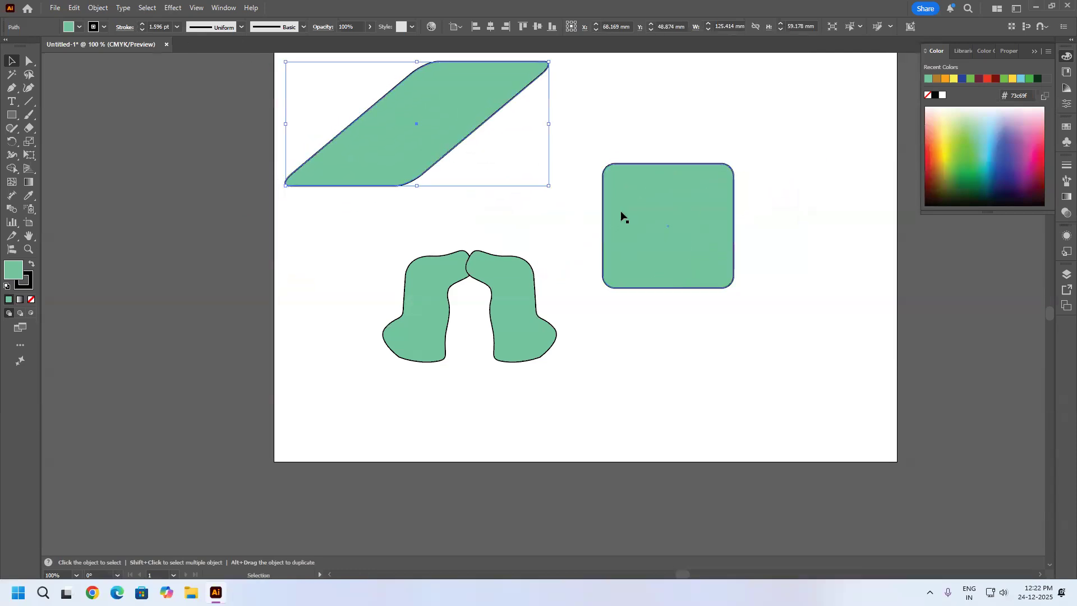
Delete the original rounded rectangle and both freeform shapes.
{"action": "left_click", "coordinate": [630, 209]}
{"action": "key", "text": "Delete"}
{"action": "left_click", "coordinate": [490, 264]}
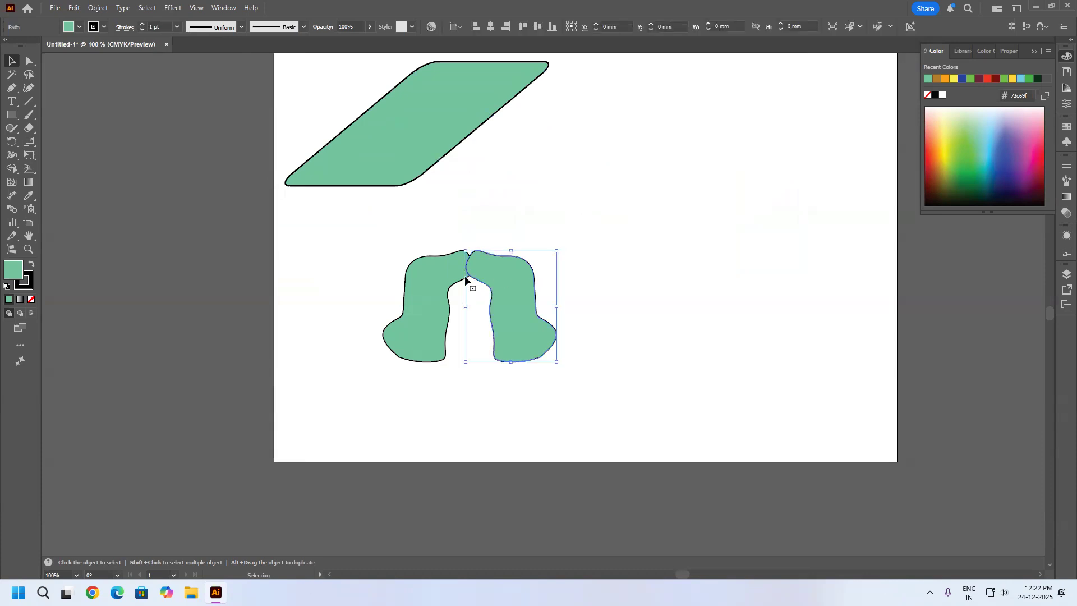
{"action": "key", "text": "Delete"}
{"action": "left_click", "coordinate": [438, 279]}
{"action": "key", "text": "Delete"}
Move the parallelogram towards the middle of the artboard and shrink it to about 45 by 33 mm.
{"action": "left_click_drag", "start_coordinate": [409, 142], "coordinate": [491, 305]}
{"action": "left_click_drag", "start_coordinate": [631, 225], "coordinate": [506, 228]}
{"action": "left_click", "coordinate": [89, 6]}
{"action": "mouse_move", "coordinate": [120, 22]}
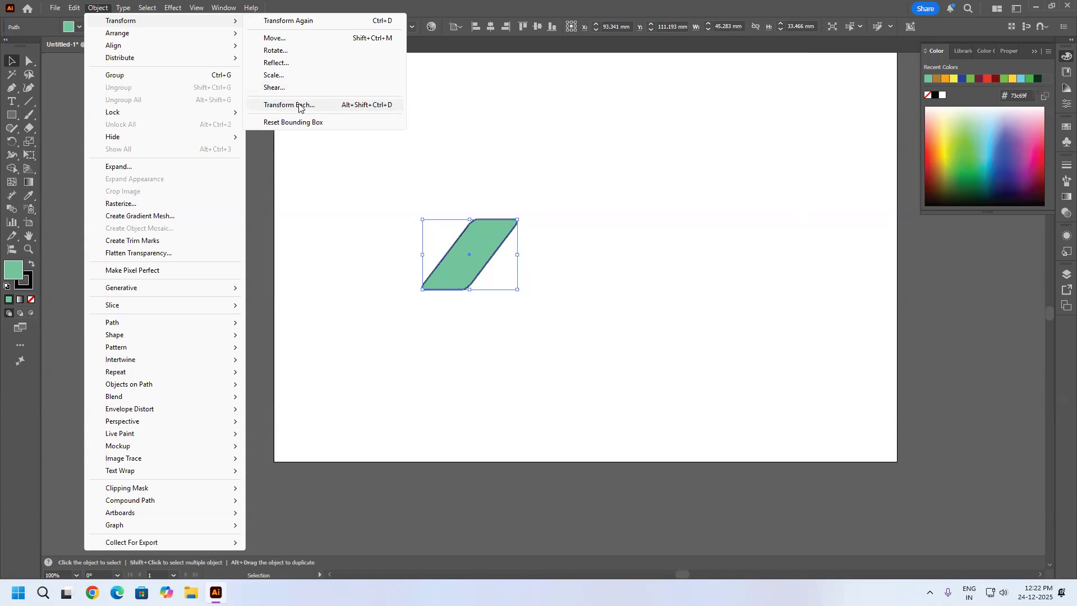
{"action": "left_click", "coordinate": [774, 130]}
Duplicate the parallelogram until nine are scattered across the artboard, and select them all.
{"action": "left_click_drag", "start_coordinate": [490, 245], "coordinate": [489, 325]}
{"action": "left_click_drag", "start_coordinate": [491, 280], "coordinate": [366, 345]}
{"action": "left_click_drag", "start_coordinate": [844, 396], "coordinate": [307, 65]}
Start Transform Each on the nine parallelograms and set their horizontal and vertical scale to 82%.
{"action": "left_click", "coordinate": [100, 9]}
{"action": "mouse_move", "coordinate": [176, 21]}
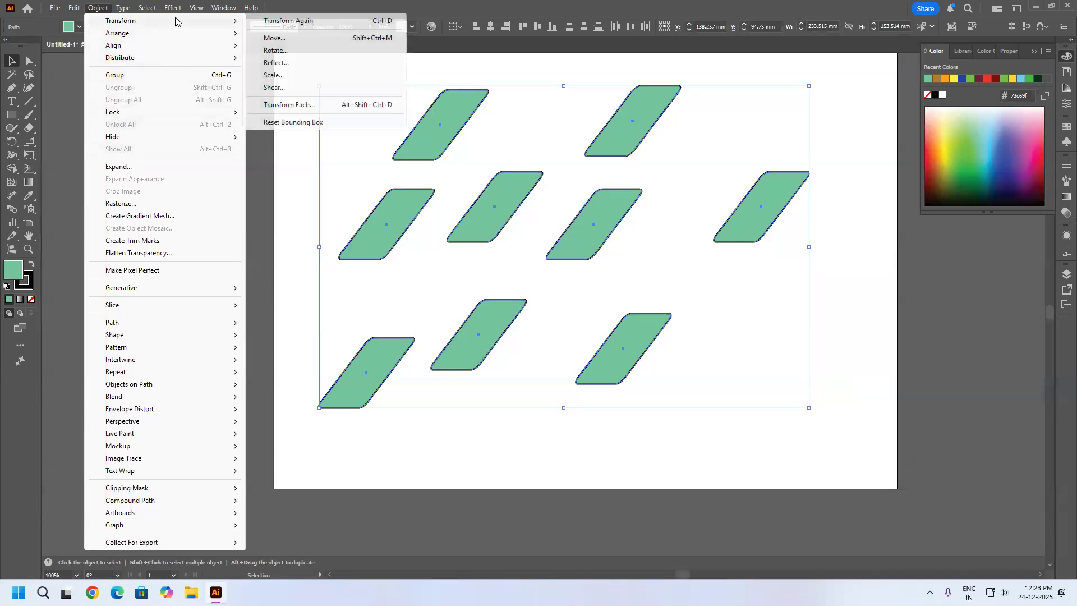
{"action": "left_click", "coordinate": [295, 106]}
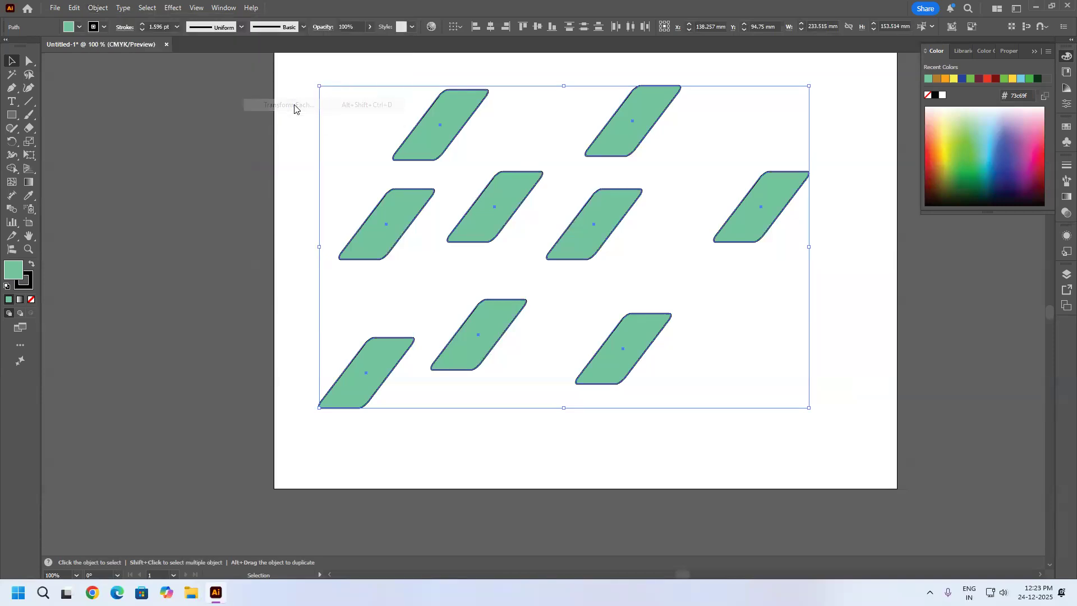
{"action": "left_click_drag", "start_coordinate": [165, 133], "coordinate": [148, 138]}
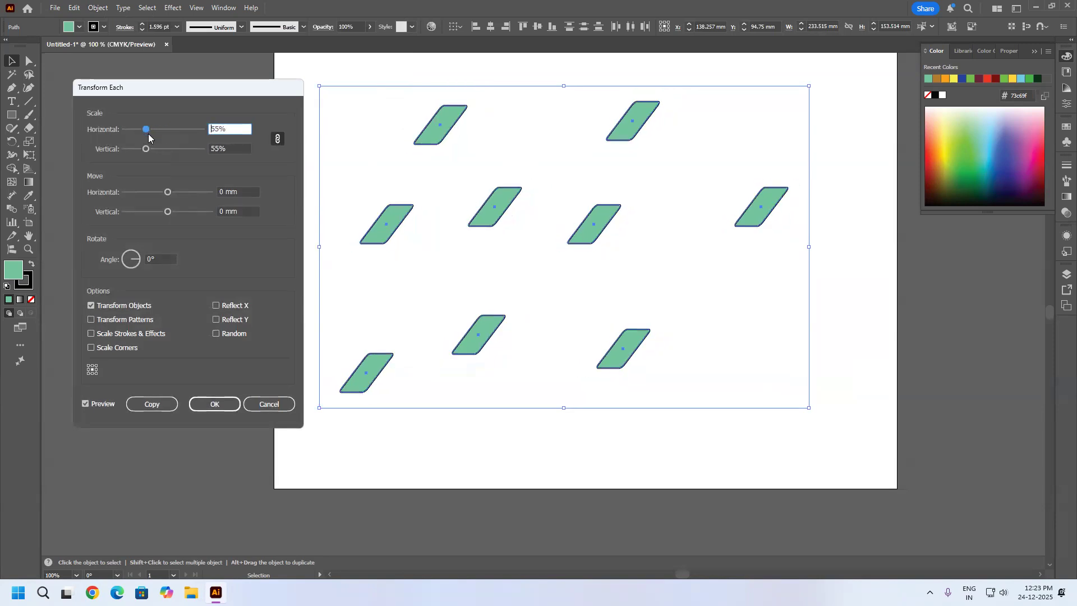
{"action": "mouse_move", "coordinate": [149, 135]}
{"action": "left_mouse_down"}
{"action": "mouse_move", "coordinate": [174, 133]}
{"action": "mouse_move", "coordinate": [157, 134]}
{"action": "left_mouse_up"}
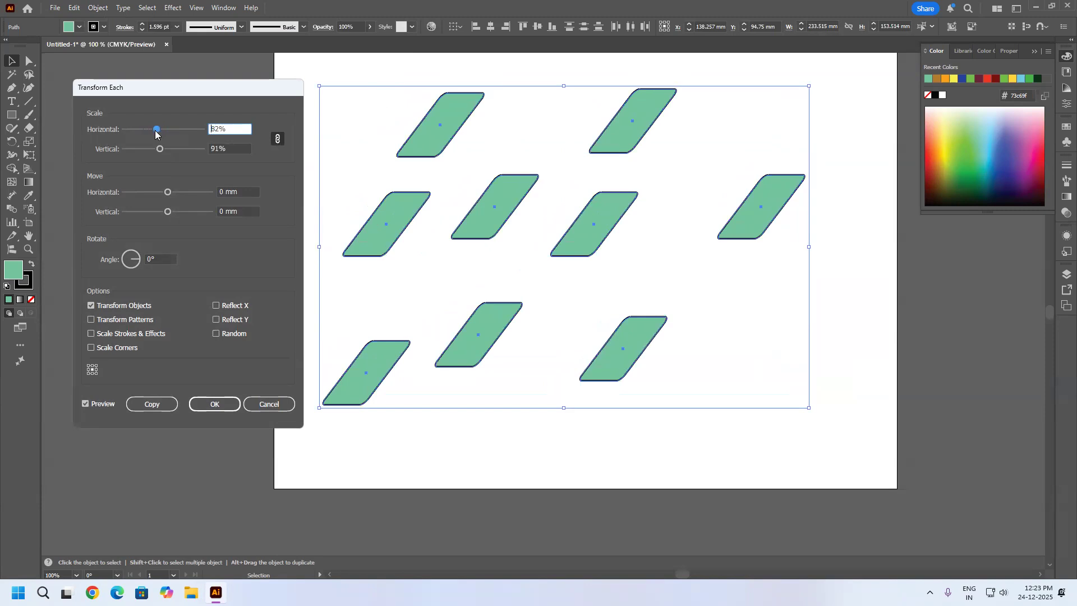
Set the Transform Each move to 1.0583 mm horizontal and 4.9389 mm vertical, try a 319° rotation, and reset the angle to 0°.
{"action": "mouse_move", "coordinate": [168, 192]}
{"action": "left_mouse_down"}
{"action": "mouse_move", "coordinate": [180, 192]}
{"action": "mouse_move", "coordinate": [170, 193]}
{"action": "mouse_move", "coordinate": [173, 212]}
{"action": "left_mouse_up"}
{"action": "left_click_drag", "start_coordinate": [133, 262], "coordinate": [140, 267]}
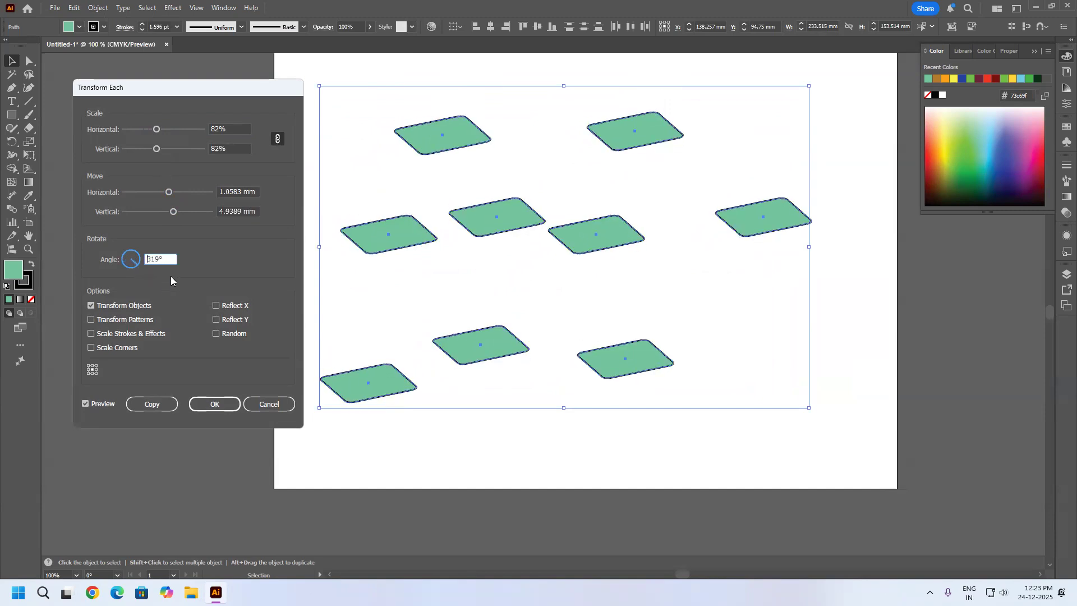
{"action": "left_click", "coordinate": [225, 305]}
{"action": "left_click", "coordinate": [148, 262]}
{"action": "double_click", "coordinate": [148, 261]}
{"action": "type", "text": "0"}
Try the Reflect X and Reflect Y options on the parallelograms, leaving both turned off.
{"action": "left_click", "coordinate": [219, 306]}
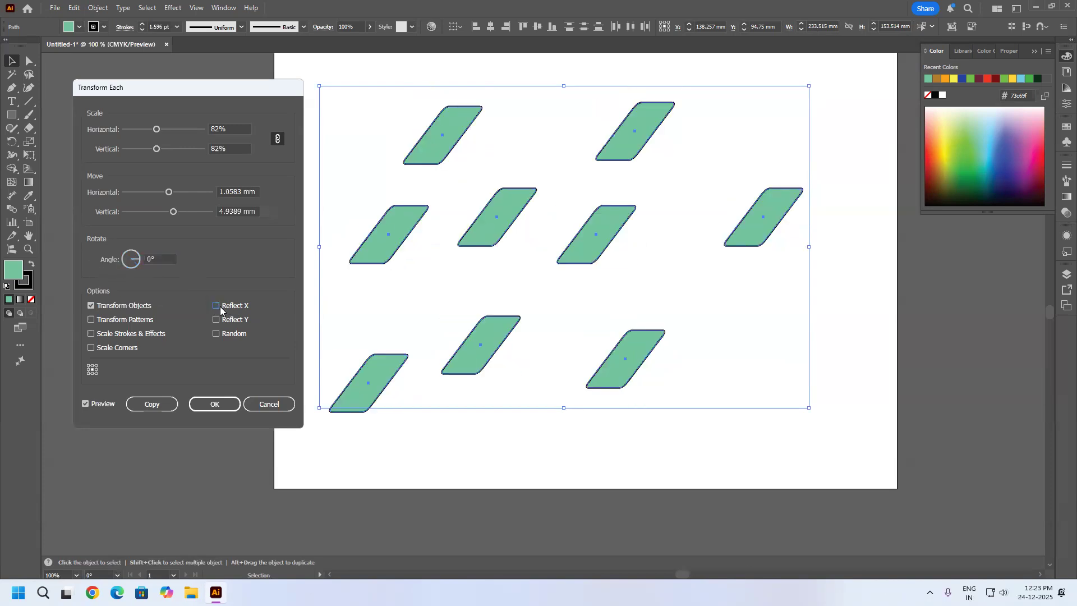
{"action": "left_click", "coordinate": [218, 305]}
{"action": "left_click", "coordinate": [218, 305]}
{"action": "left_click", "coordinate": [218, 305]}
{"action": "left_click", "coordinate": [218, 305]}
{"action": "left_click", "coordinate": [216, 320]}
{"action": "left_click", "coordinate": [216, 320]}
Apply Transform Each to the parallelograms with Random, Reflect X and Reflect Y turned on and a rotation angle of 293°.
{"action": "left_click", "coordinate": [217, 334]}
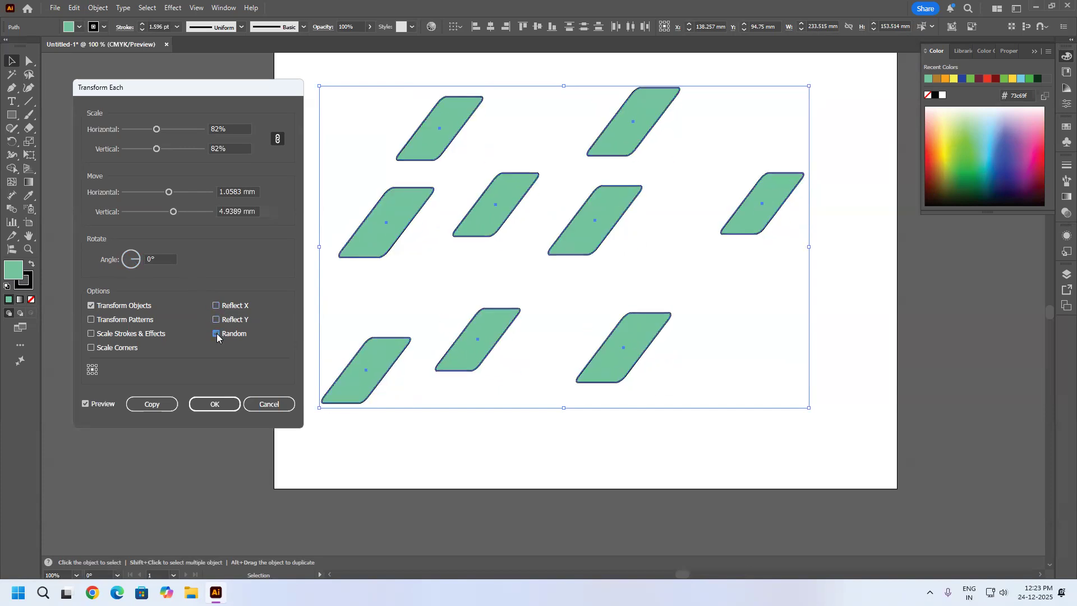
{"action": "left_click", "coordinate": [217, 319]}
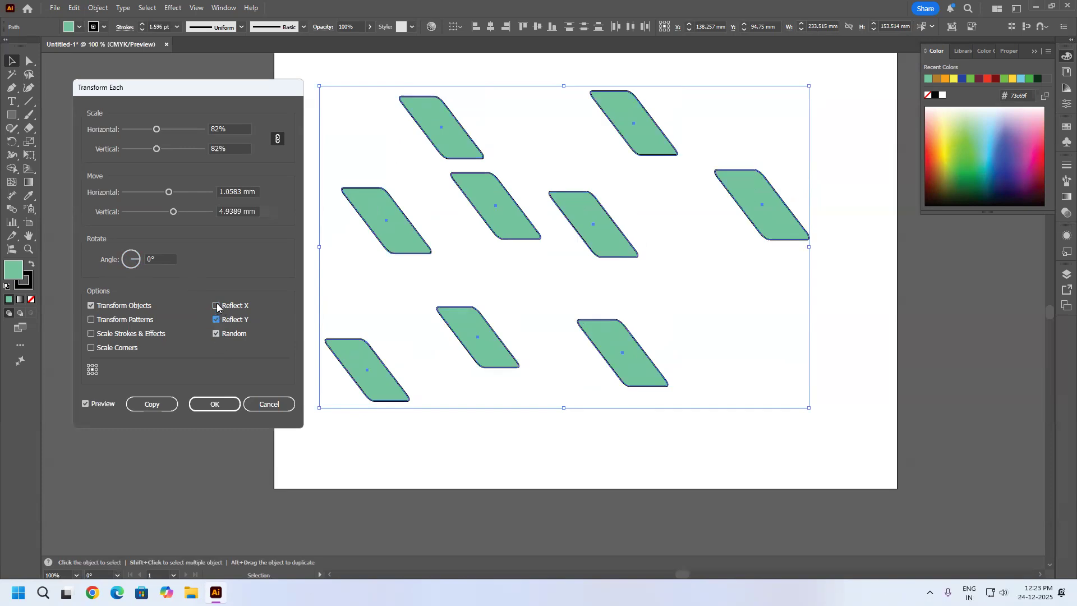
{"action": "left_click", "coordinate": [217, 306]}
{"action": "left_click_drag", "start_coordinate": [135, 256], "coordinate": [137, 273]}
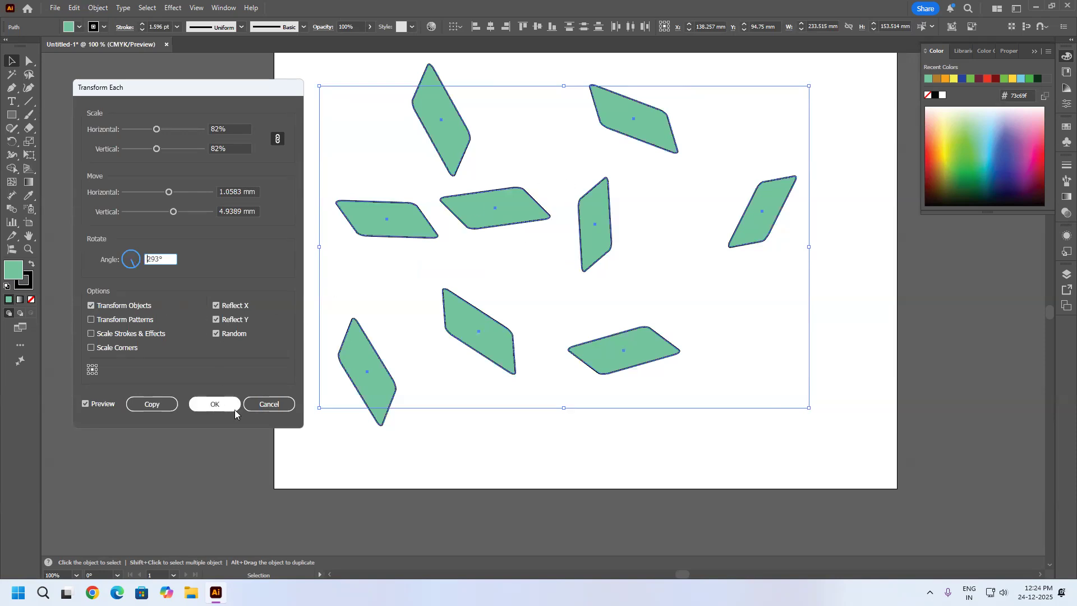
{"action": "left_click", "coordinate": [215, 404]}
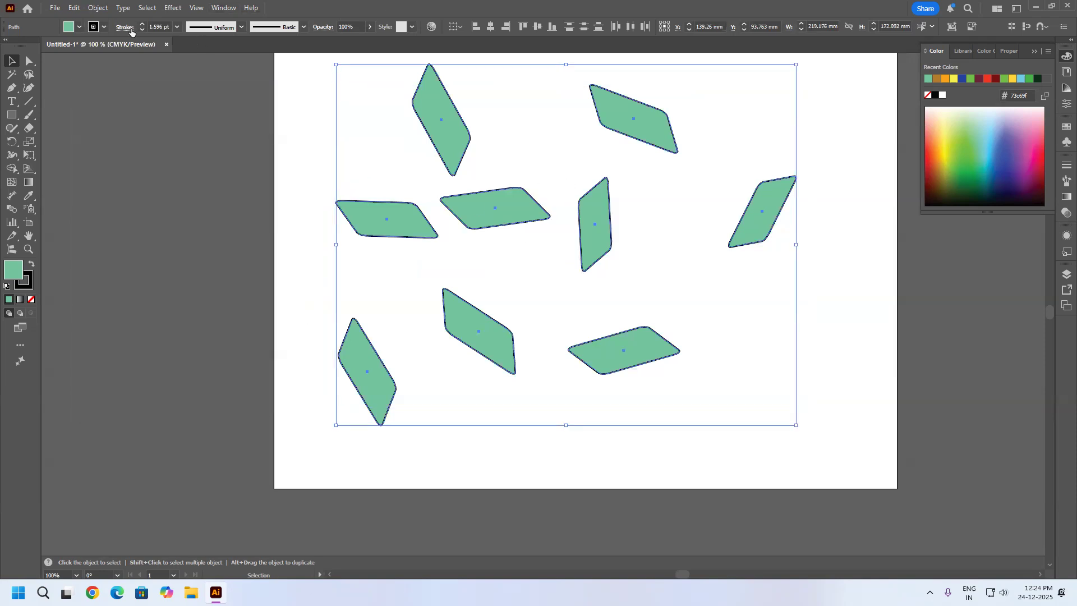
Locate the Reset Bounding Box command for the parallelograms without applying it, and deselect them.
{"action": "left_click", "coordinate": [97, 8]}
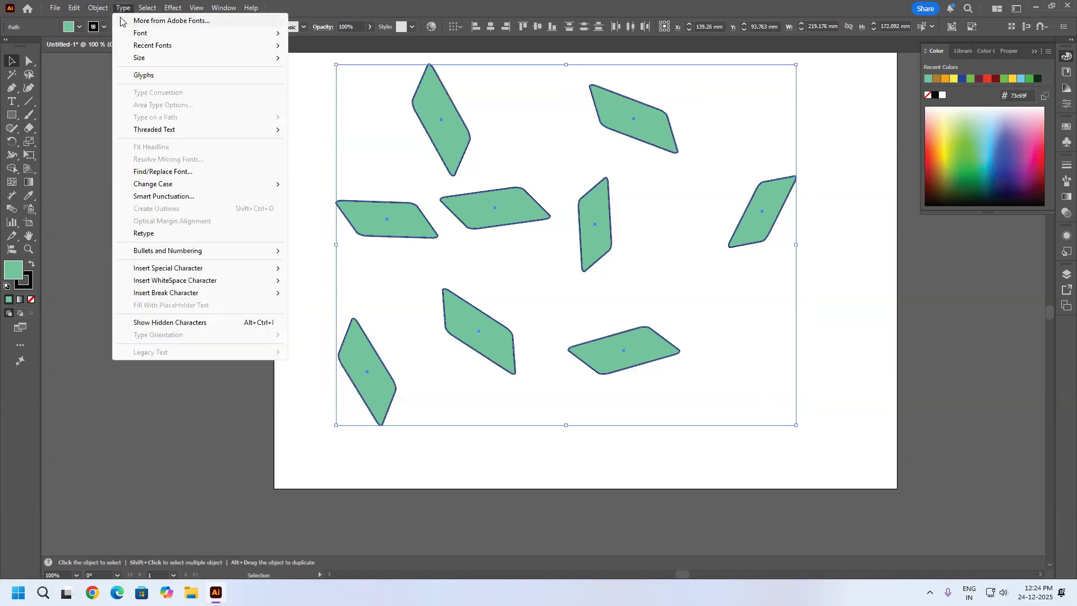
{"action": "mouse_move", "coordinate": [120, 21]}
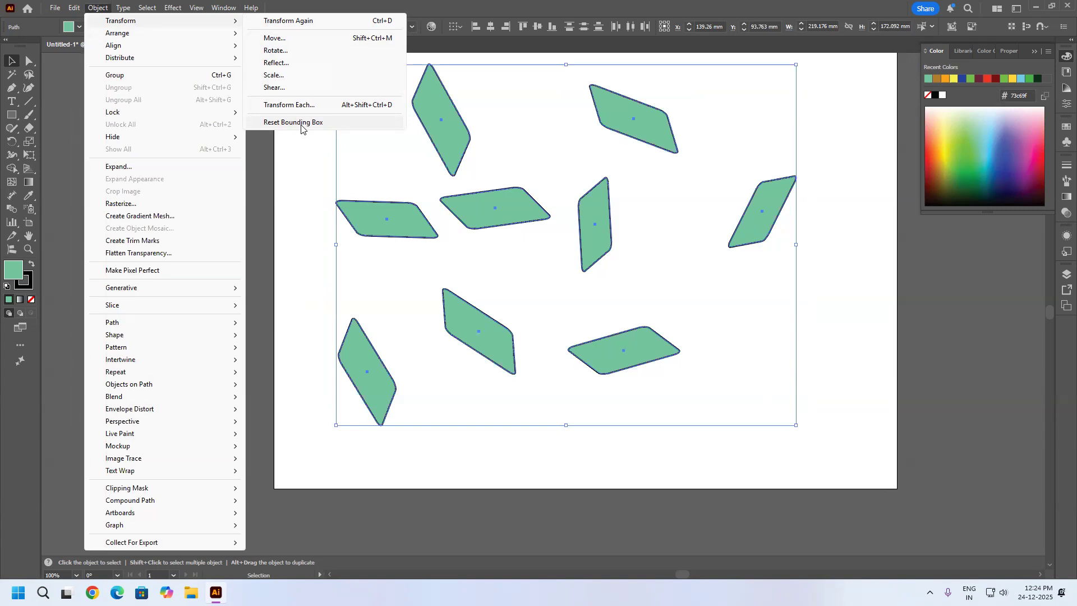
{"action": "left_click", "coordinate": [875, 139]}
{"action": "scroll", "coordinate": [879, 145], "scroll_direction": "up", "scroll_amount": 1}
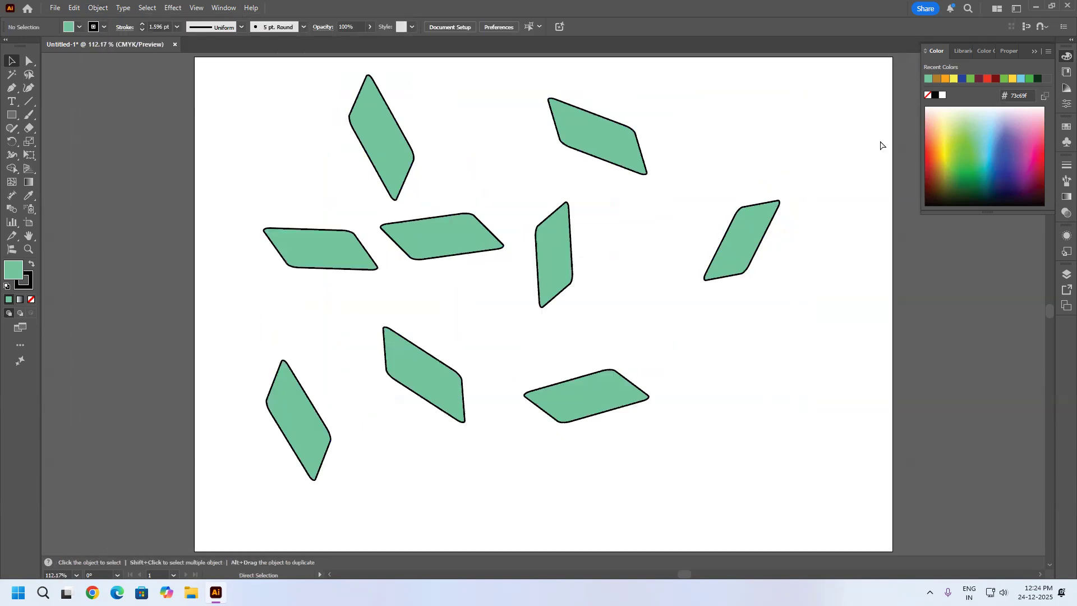
Rotate the rightmost parallelogram to a steeper angle, shift it slightly outward, and reset its bounding box.
{"action": "left_click_drag", "start_coordinate": [746, 247], "coordinate": [814, 254]}
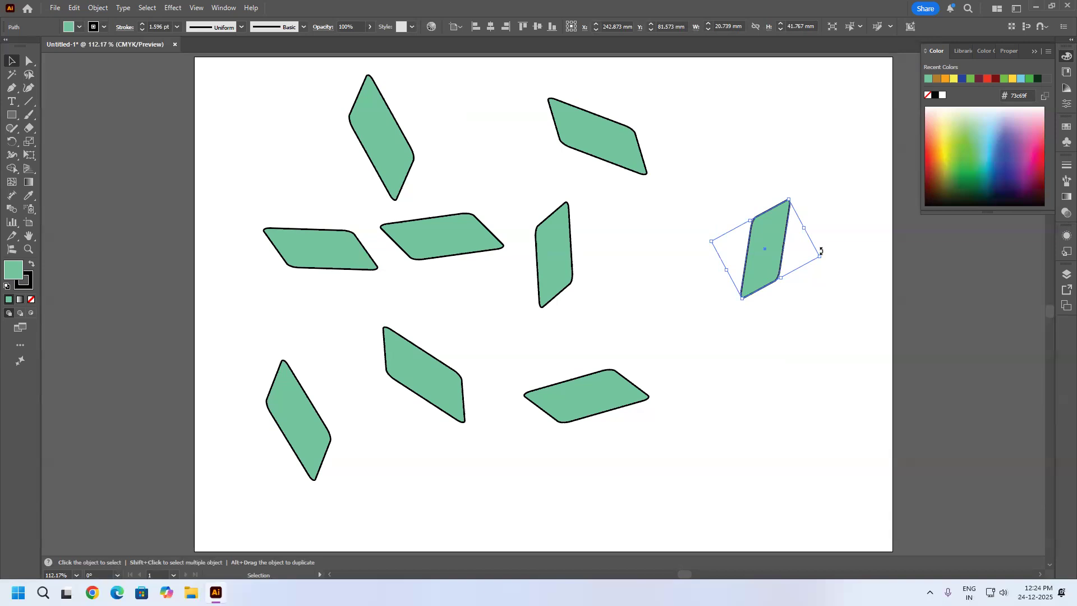
{"action": "left_click", "coordinate": [98, 8]}
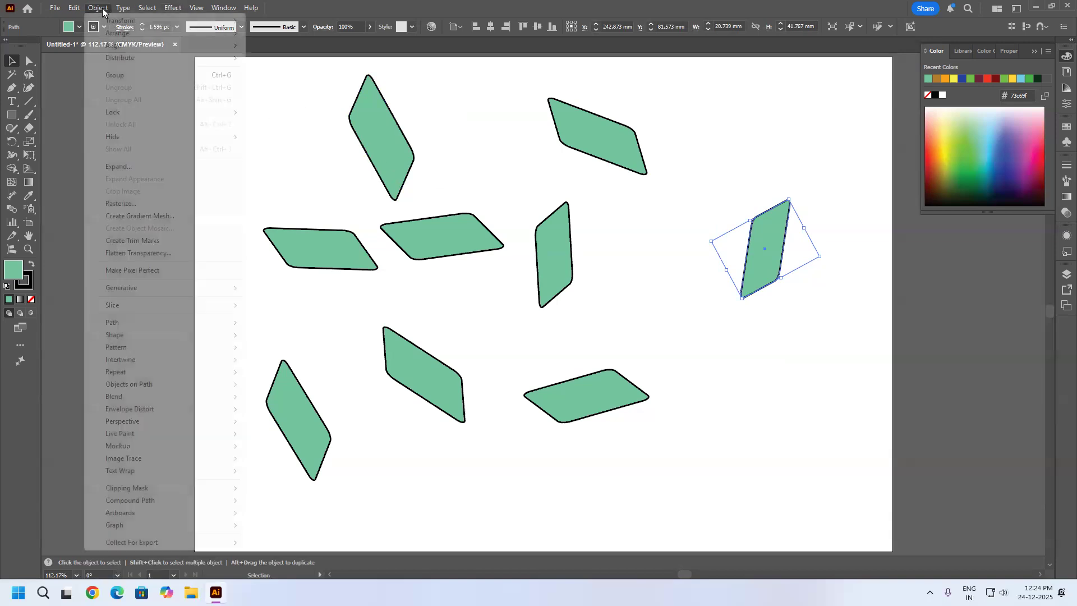
{"action": "mouse_move", "coordinate": [134, 23]}
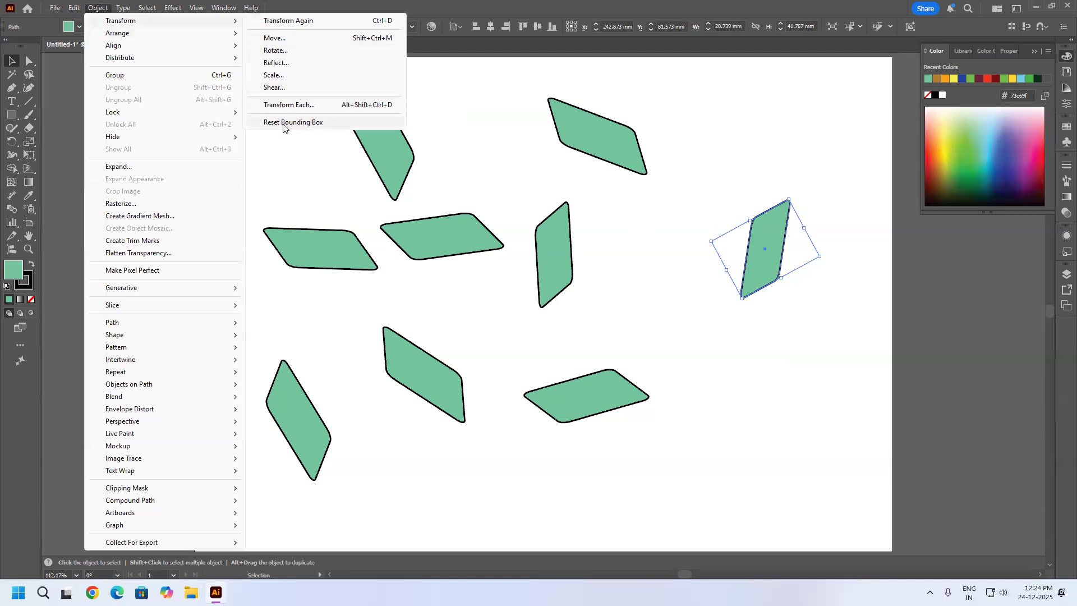
{"action": "left_click", "coordinate": [283, 122]}
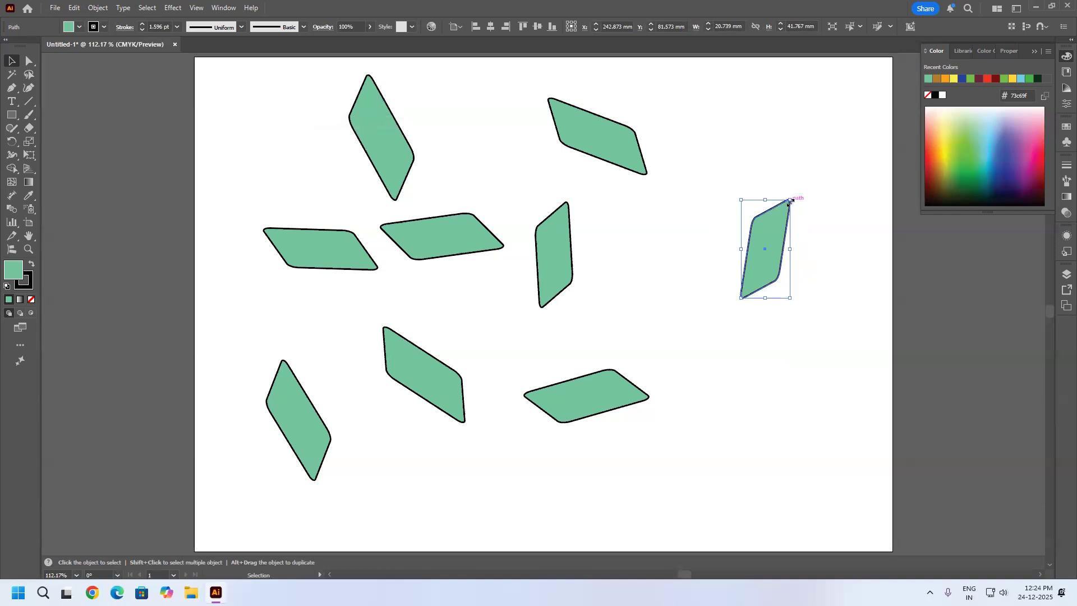
Rotate and enlarge the rightmost parallelogram to about 60 × 36 mm and reset its bounding box again.
{"action": "left_click_drag", "start_coordinate": [790, 201], "coordinate": [847, 199]}
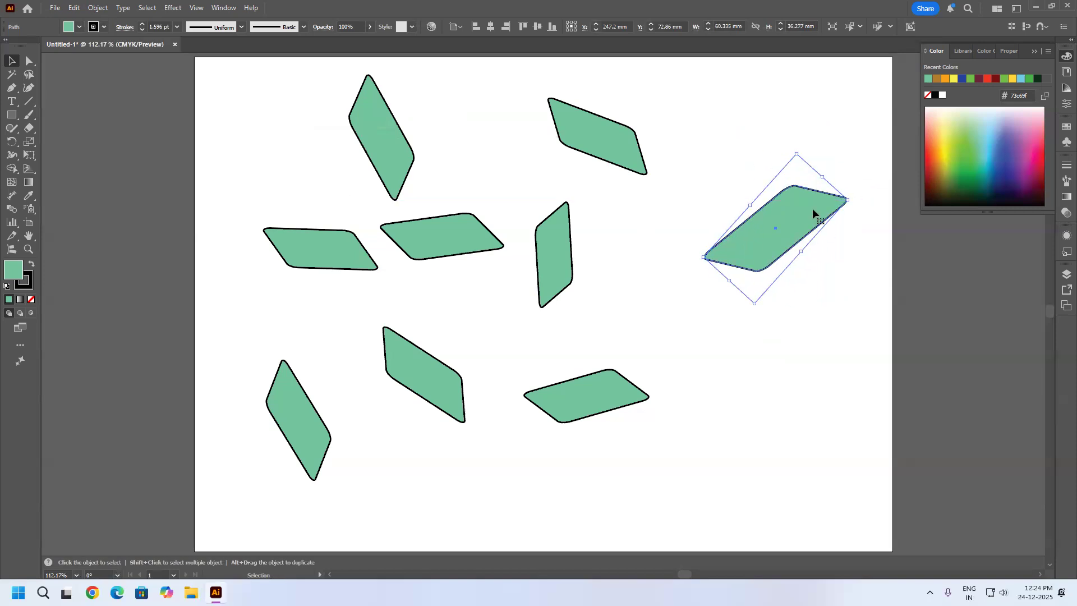
{"action": "left_click", "coordinate": [105, 8]}
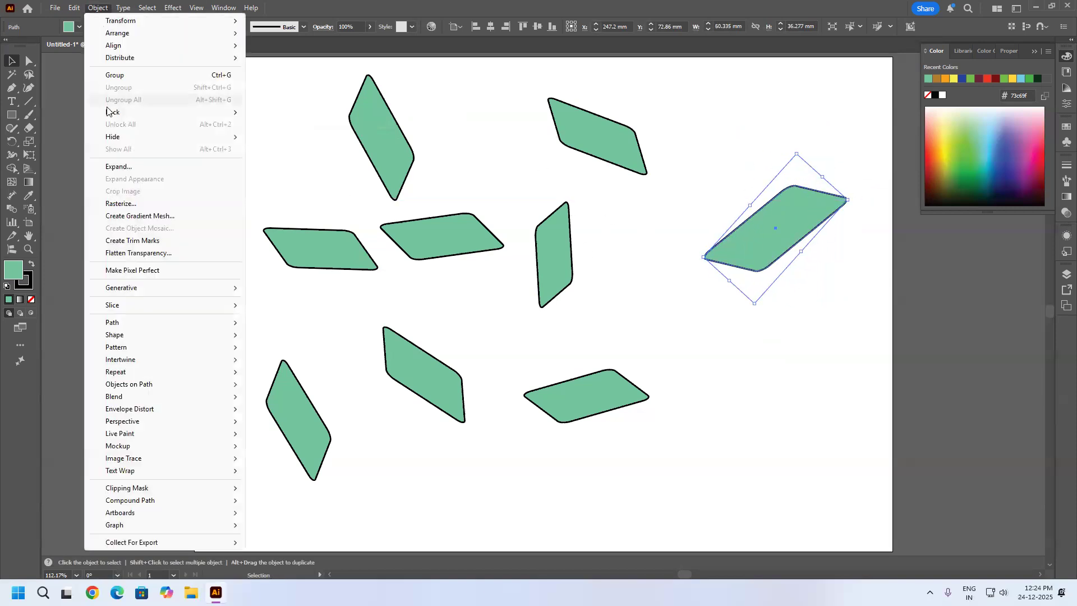
{"action": "mouse_move", "coordinate": [140, 21]}
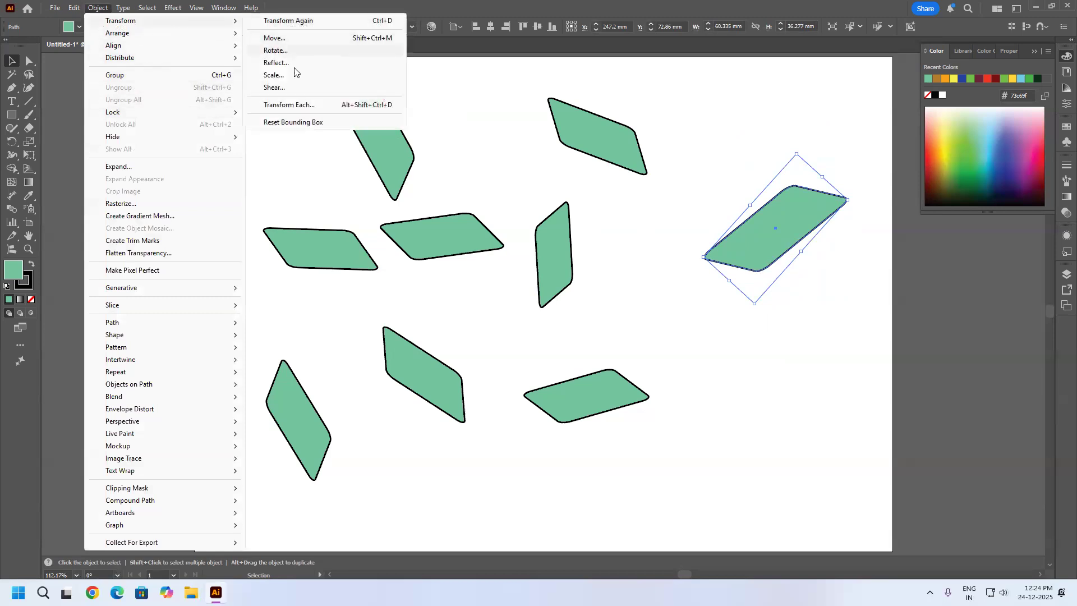
{"action": "left_click", "coordinate": [292, 123]}
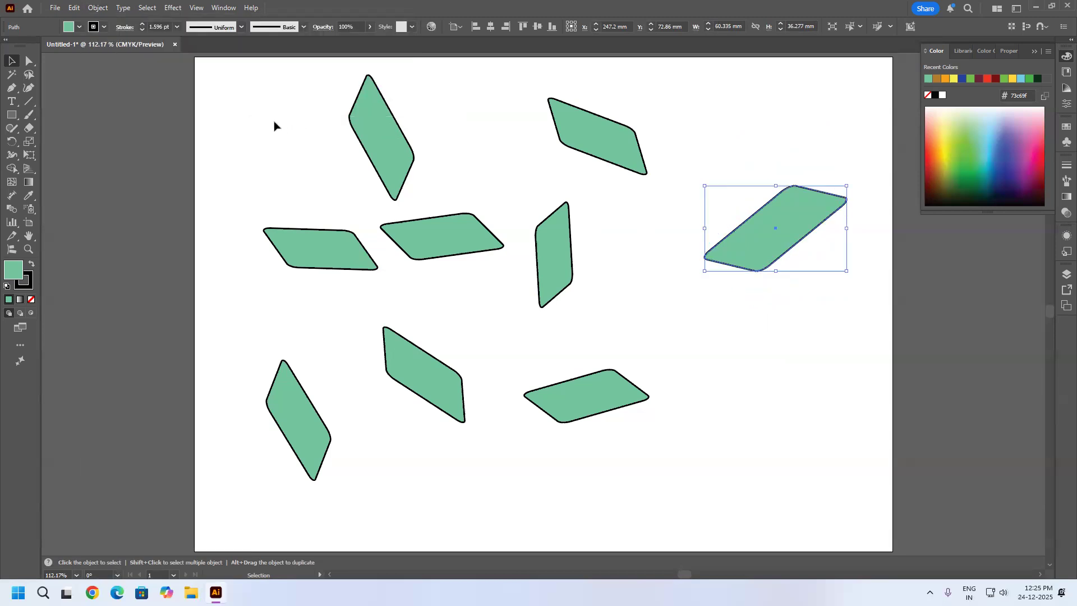
Delete all parallelograms except the large one and move the remaining one toward the middle of the artboard.
{"action": "left_click_drag", "start_coordinate": [648, 455], "coordinate": [263, 90]}
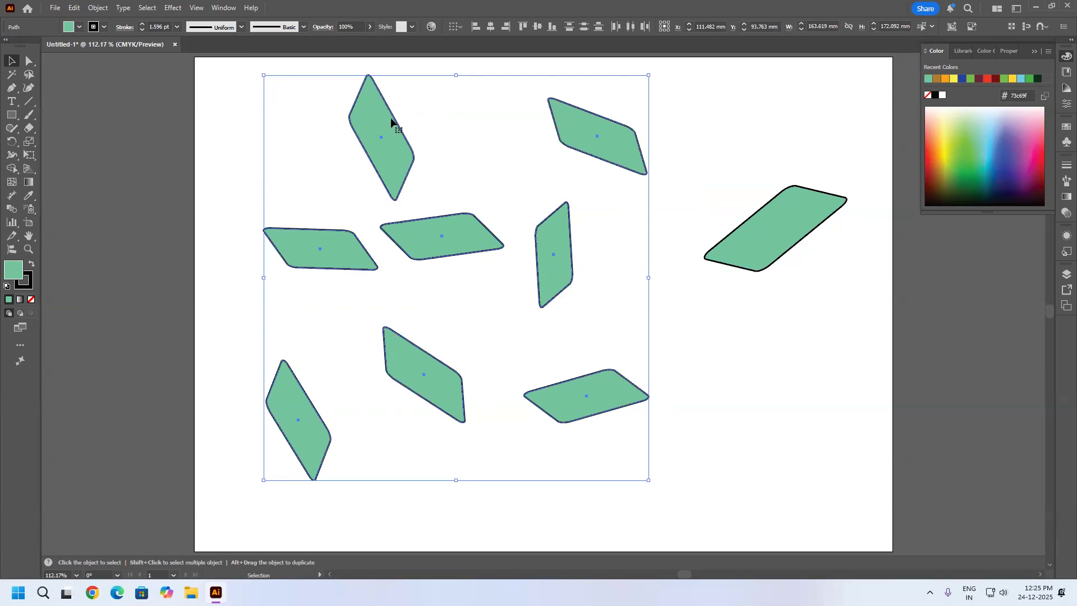
{"action": "left_click", "coordinate": [708, 425]}
{"action": "left_click_drag", "start_coordinate": [801, 474], "coordinate": [190, 88]}
{"action": "left_click", "coordinate": [661, 309]}
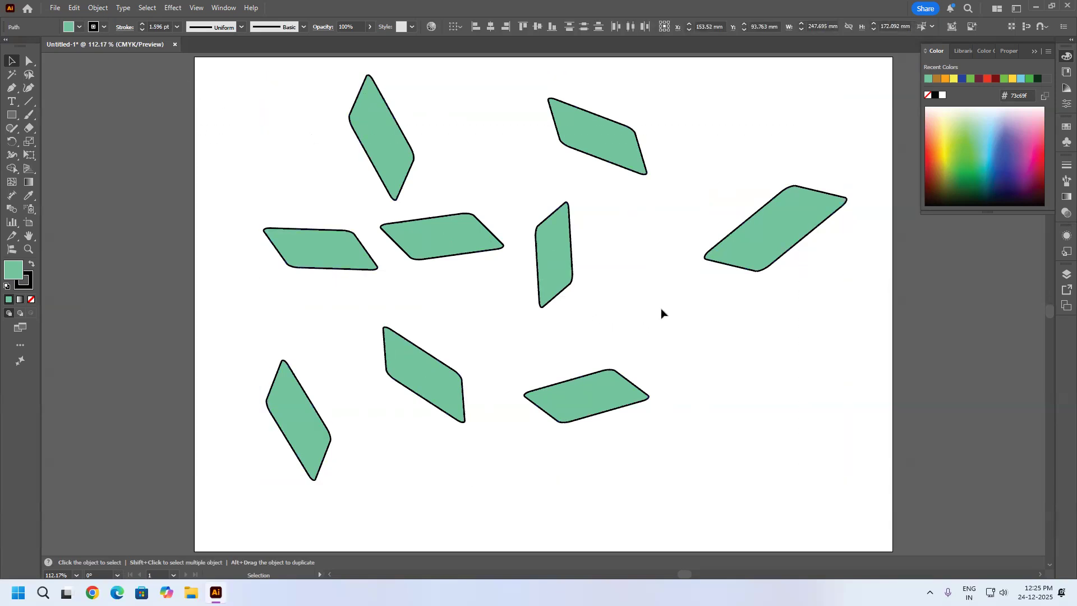
{"action": "left_click_drag", "start_coordinate": [642, 469], "coordinate": [256, 64]}
{"action": "key", "text": "Delete"}
{"action": "left_click_drag", "start_coordinate": [754, 248], "coordinate": [566, 285]}
{"action": "left_click", "coordinate": [98, 8]}
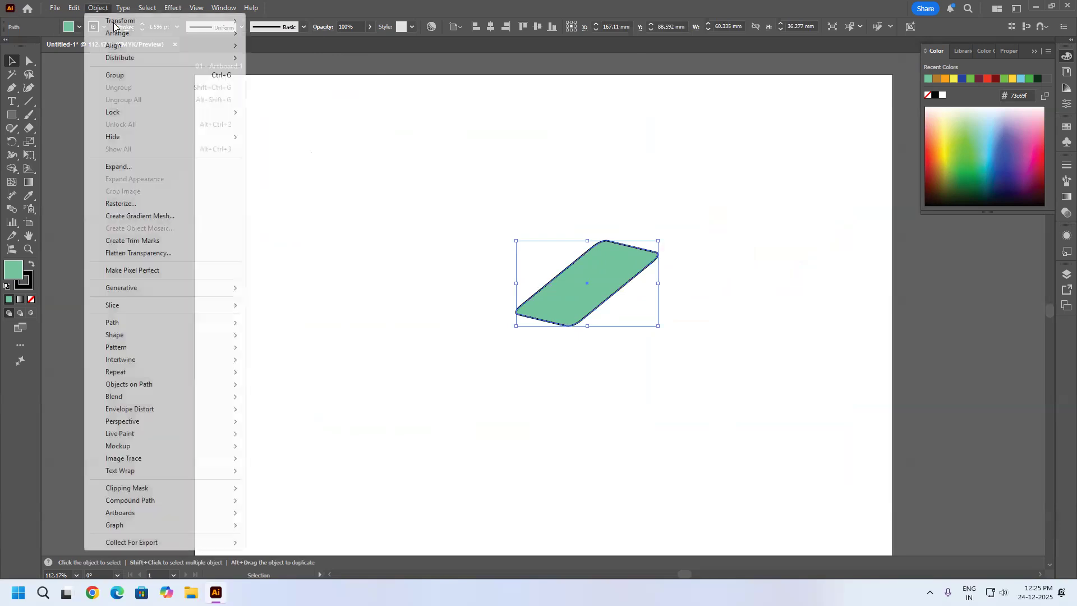
{"action": "mouse_move", "coordinate": [130, 23]}
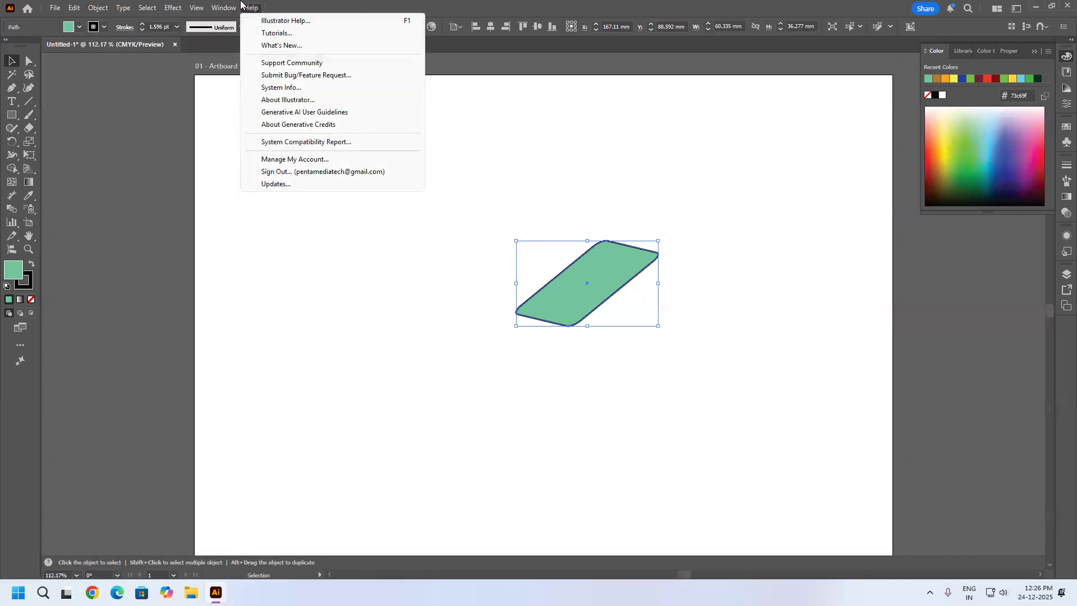
{"action": "mouse_move", "coordinate": [105, 9]}
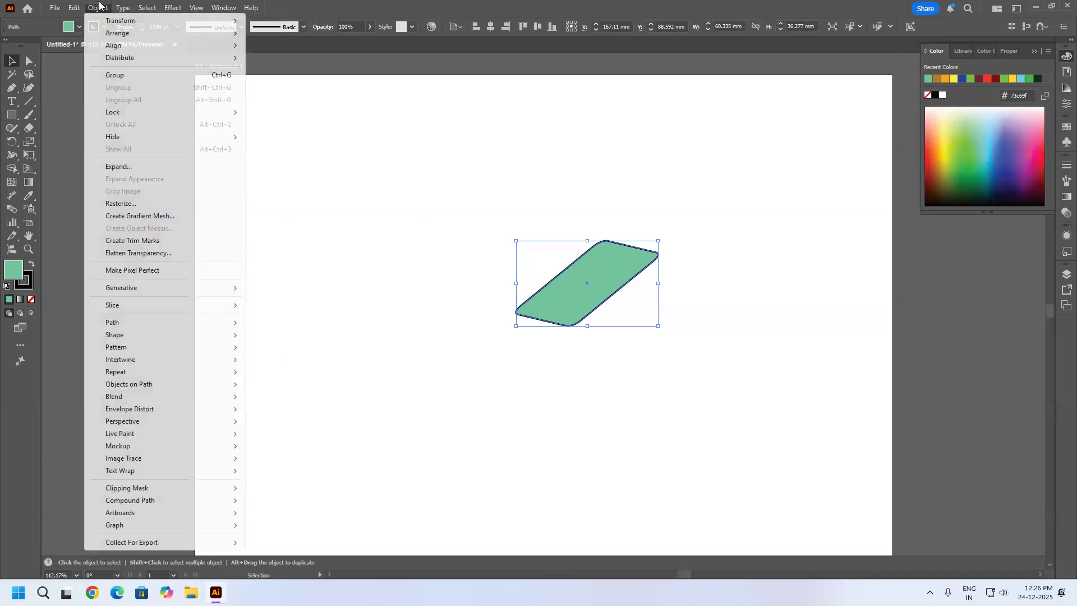
{"action": "mouse_move", "coordinate": [123, 34]}
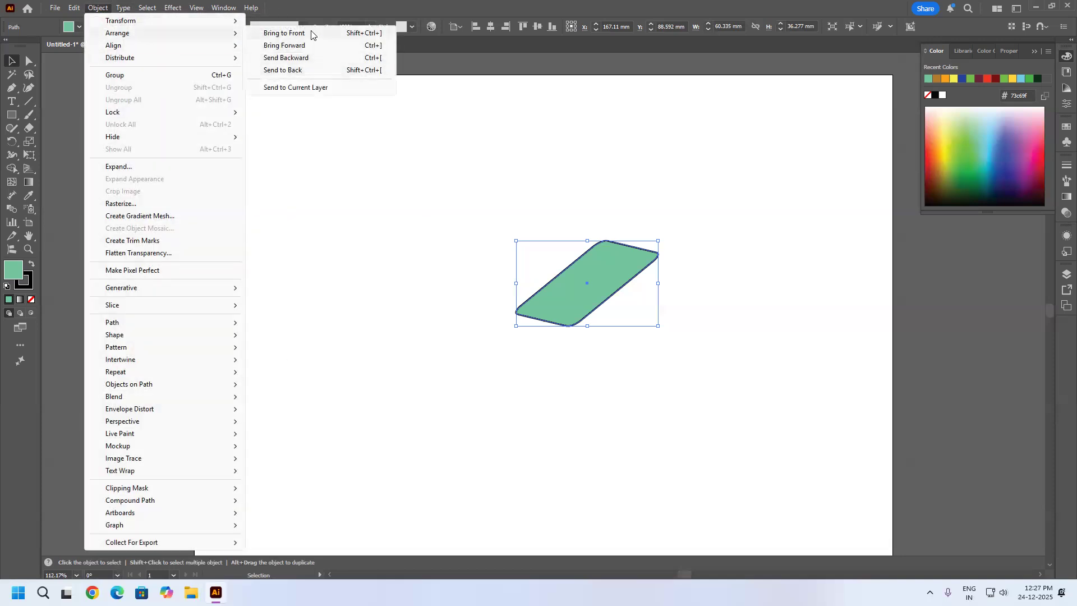
Duplicate the green parallelogram into three more copies that overlap one another in a horizontal row.
{"action": "left_click", "coordinate": [654, 265]}
{"action": "left_click", "coordinate": [616, 281]}
{"action": "left_click_drag", "start_coordinate": [615, 281], "coordinate": [660, 273]}
{"action": "left_click_drag", "start_coordinate": [662, 273], "coordinate": [692, 264]}
Fill the copy behind the front parallelogram with blue #57b4e6, the next one with orange-red, and the rearmost with yellow #e2e543.
{"action": "left_click", "coordinate": [599, 317]}
{"action": "left_click", "coordinate": [1003, 137]}
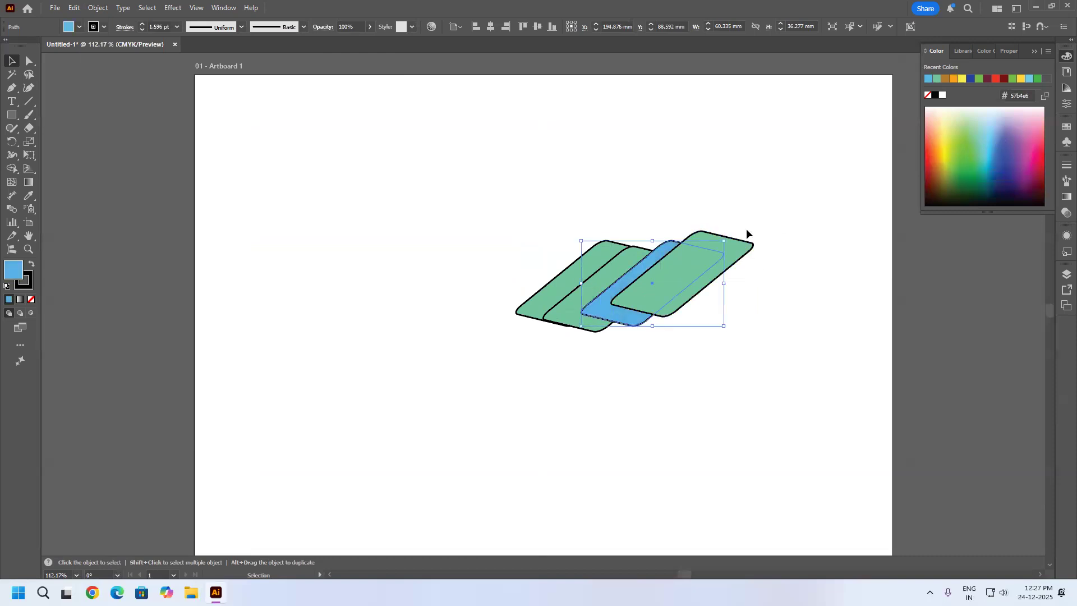
{"action": "left_click", "coordinate": [569, 313]}
{"action": "left_click_drag", "start_coordinate": [938, 162], "coordinate": [951, 137]}
{"action": "left_click", "coordinate": [560, 279]}
{"action": "left_click", "coordinate": [790, 236]}
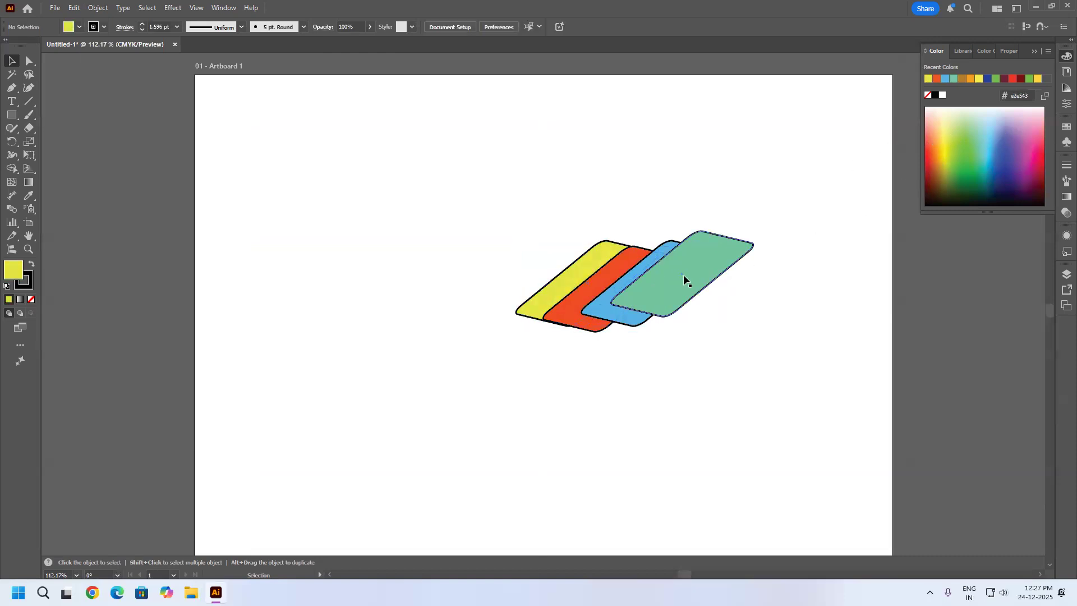
Rotate the green parallelogram, resize it to about 51 × 19 mm, and place it across the three coloured ones.
{"action": "left_click_drag", "start_coordinate": [687, 271], "coordinate": [684, 279]}
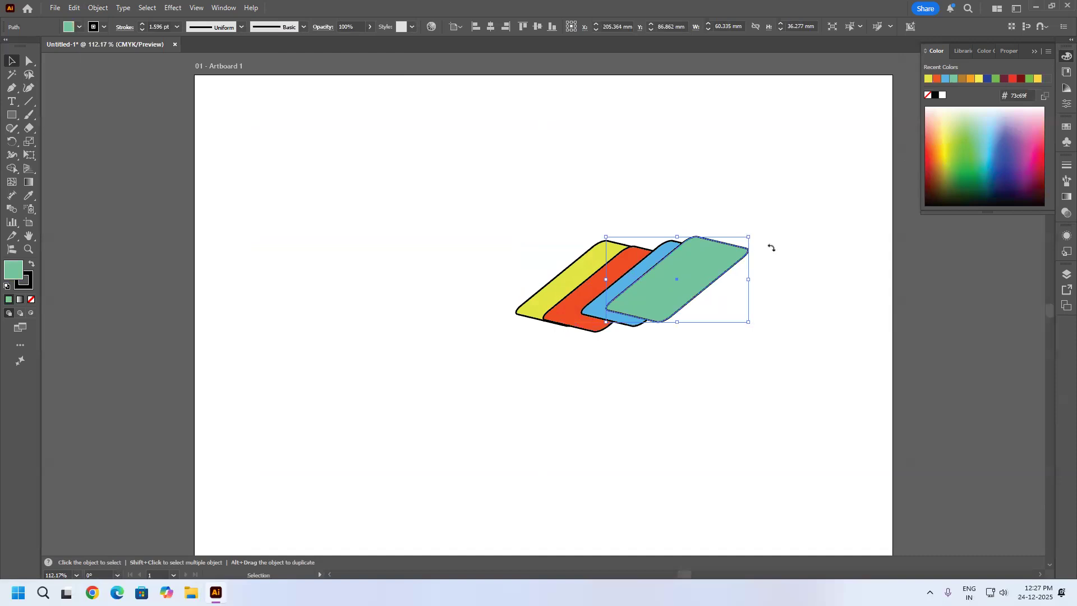
{"action": "left_click_drag", "start_coordinate": [769, 245], "coordinate": [779, 298]}
{"action": "left_click_drag", "start_coordinate": [600, 261], "coordinate": [505, 276]}
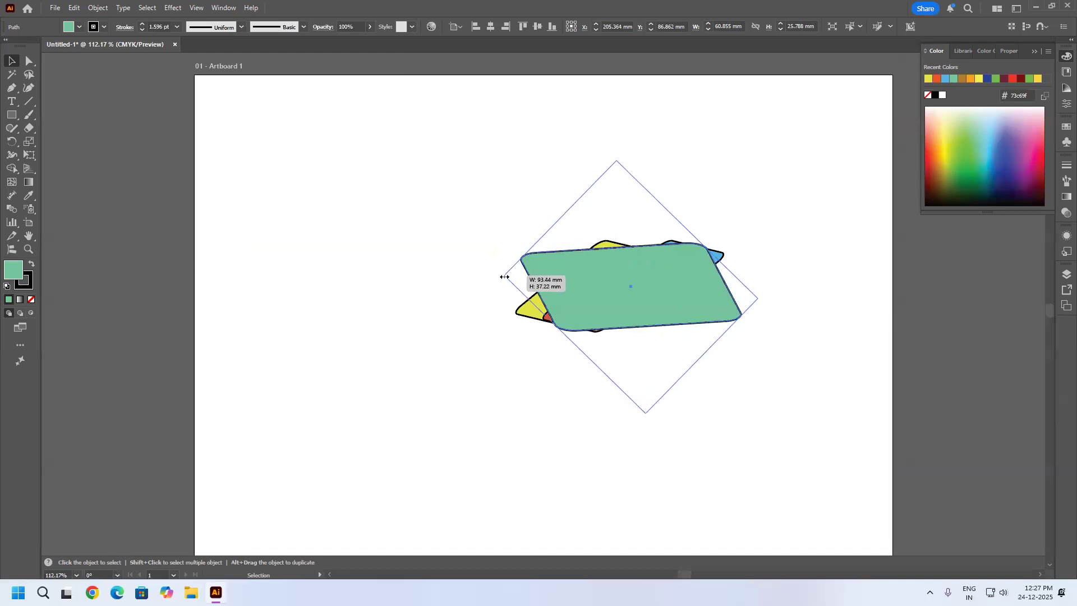
{"action": "left_click_drag", "start_coordinate": [618, 161], "coordinate": [634, 287]}
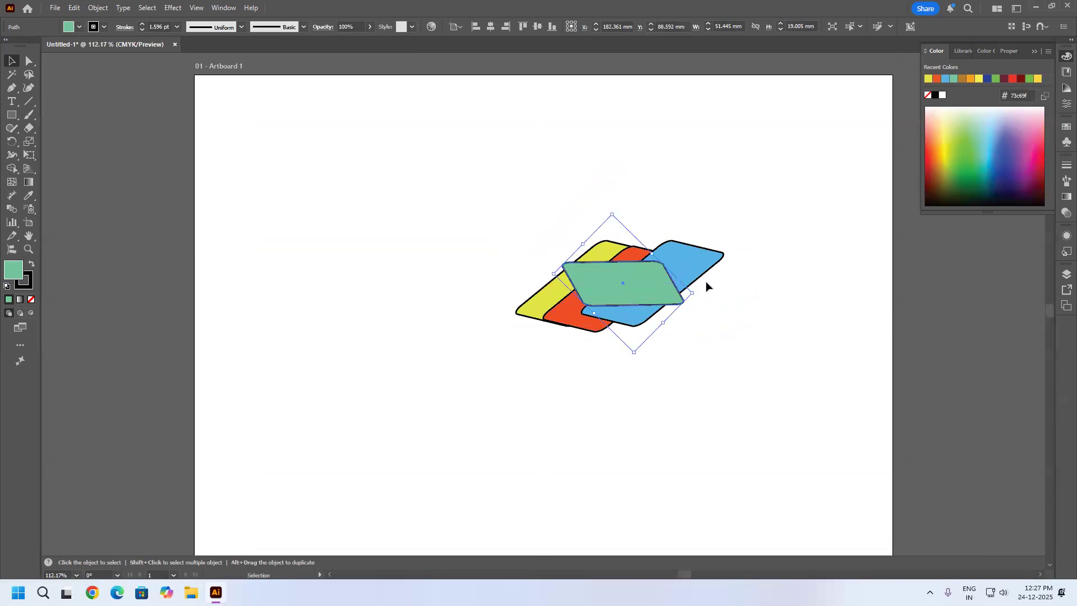
Send the green parallelogram to the back of the stack.
{"action": "scroll", "coordinate": [657, 281], "scroll_direction": "up", "scroll_amount": 1}
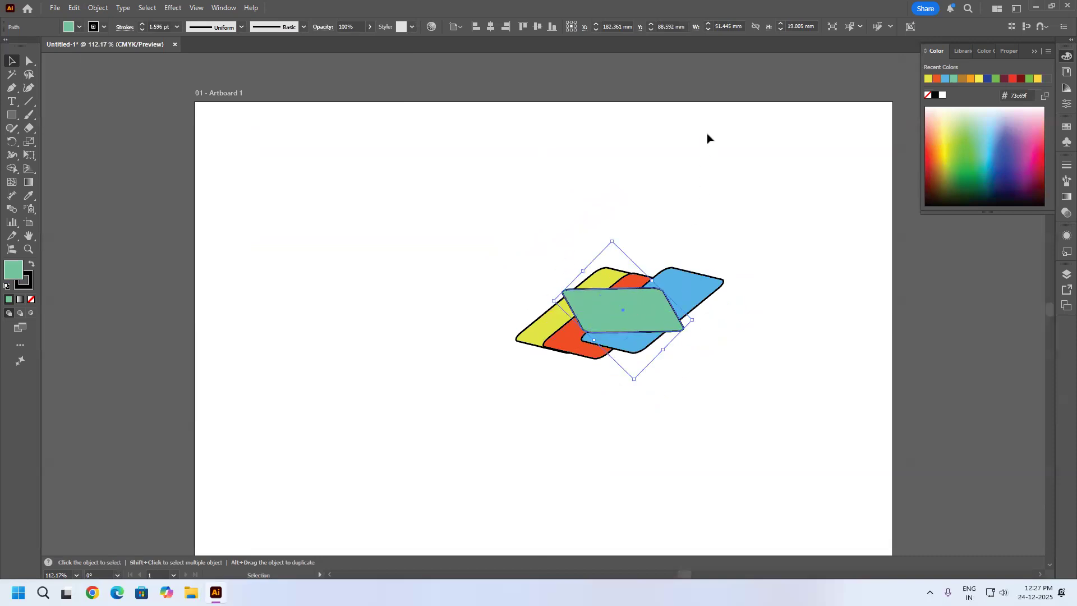
{"action": "left_click", "coordinate": [99, 7]}
{"action": "mouse_move", "coordinate": [134, 35]}
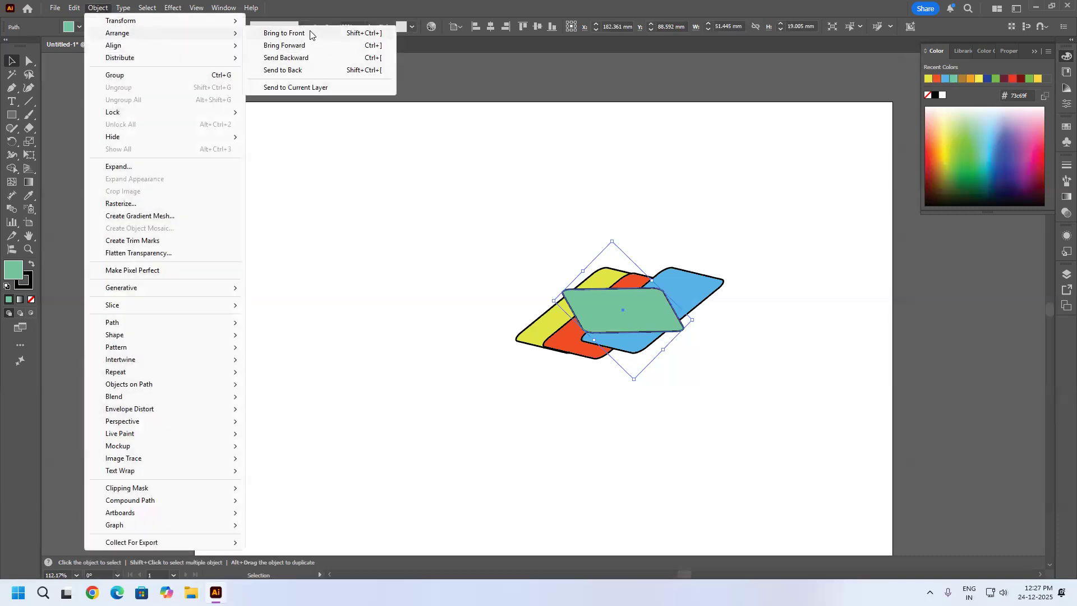
{"action": "left_click", "coordinate": [303, 70]}
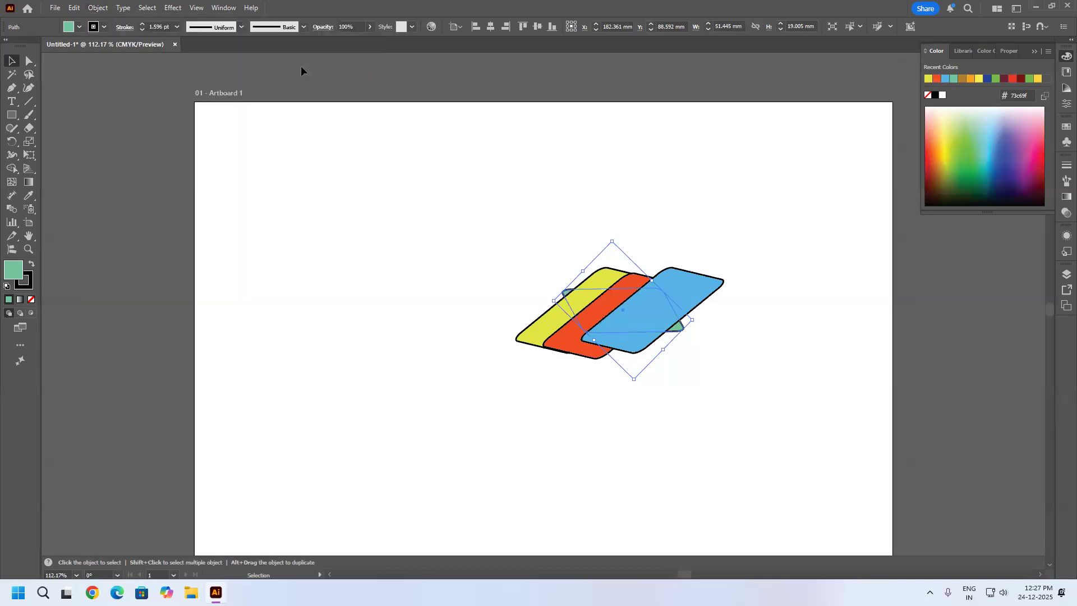
Bring the green parallelogram to the front of the stack.
{"action": "left_click", "coordinate": [101, 8]}
{"action": "mouse_move", "coordinate": [121, 21]}
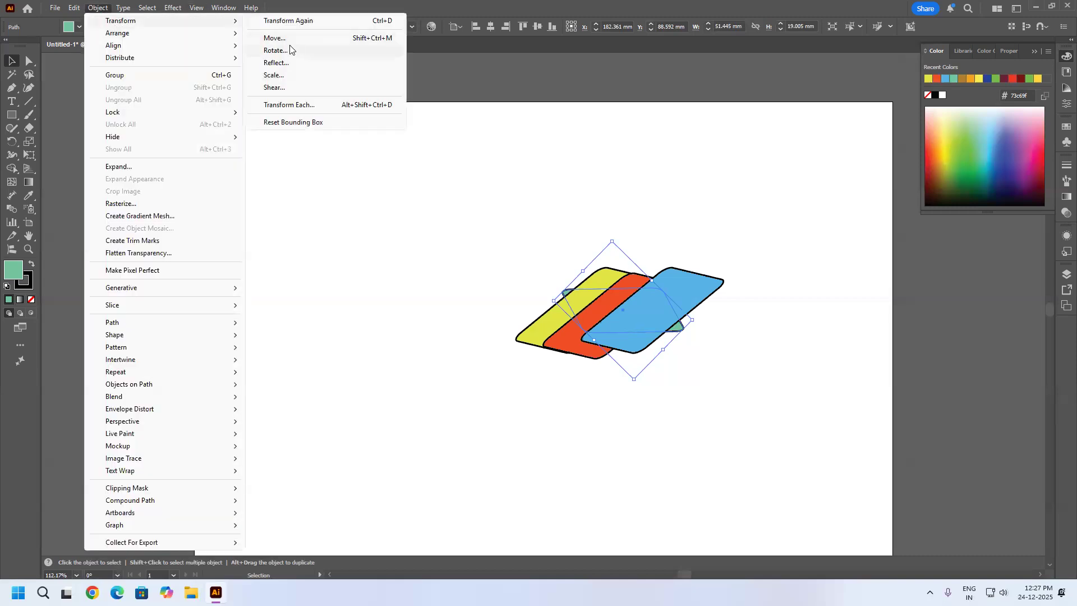
{"action": "mouse_move", "coordinate": [197, 34]}
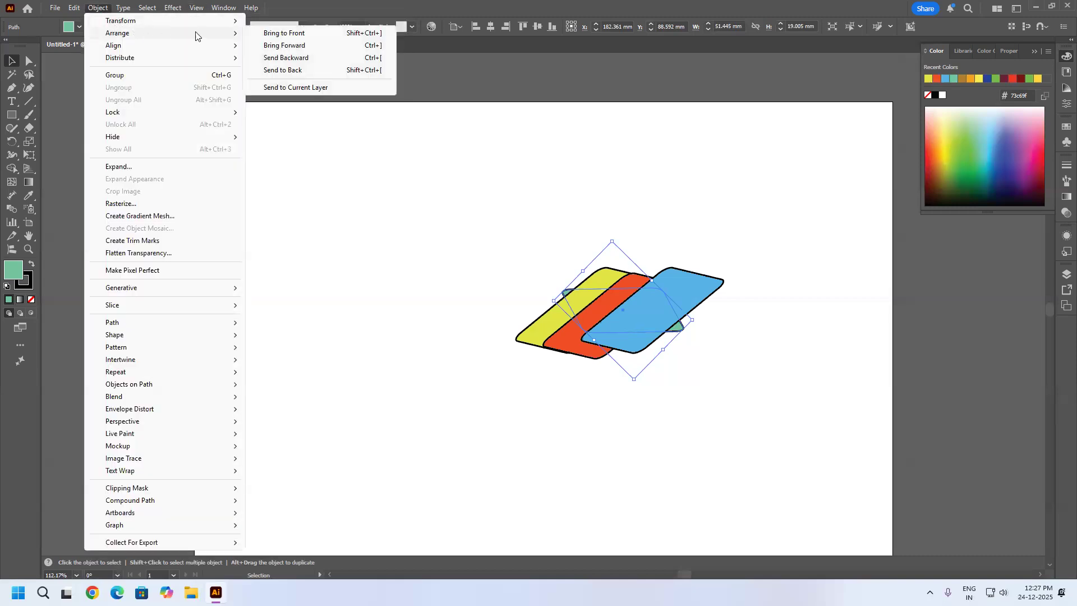
{"action": "left_click", "coordinate": [295, 34]}
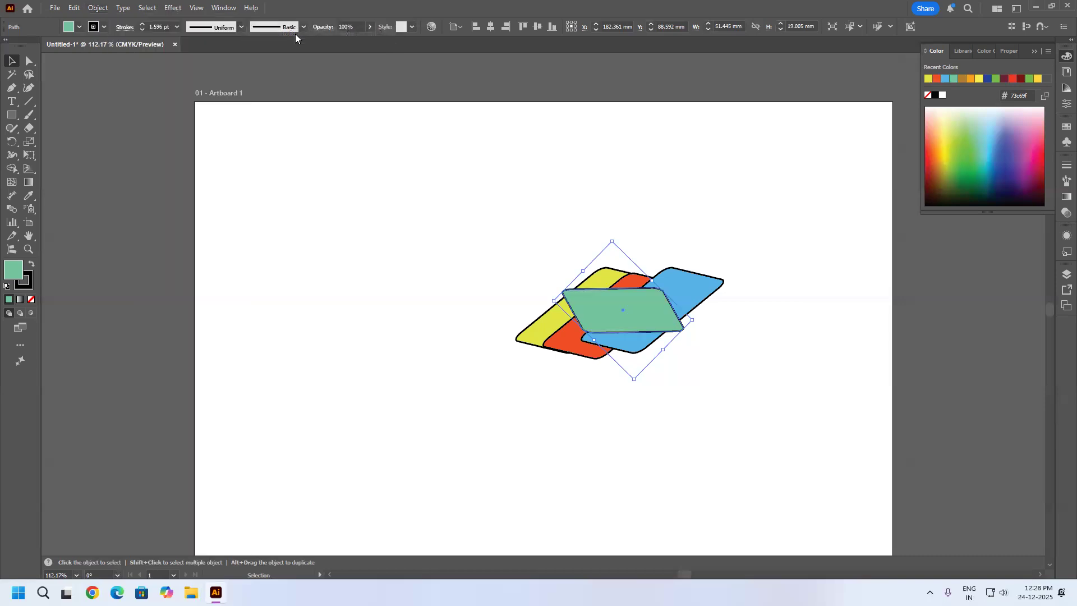
Send the green parallelogram backward one level, behind the blue one.
{"action": "left_click", "coordinate": [99, 7]}
{"action": "mouse_move", "coordinate": [126, 22]}
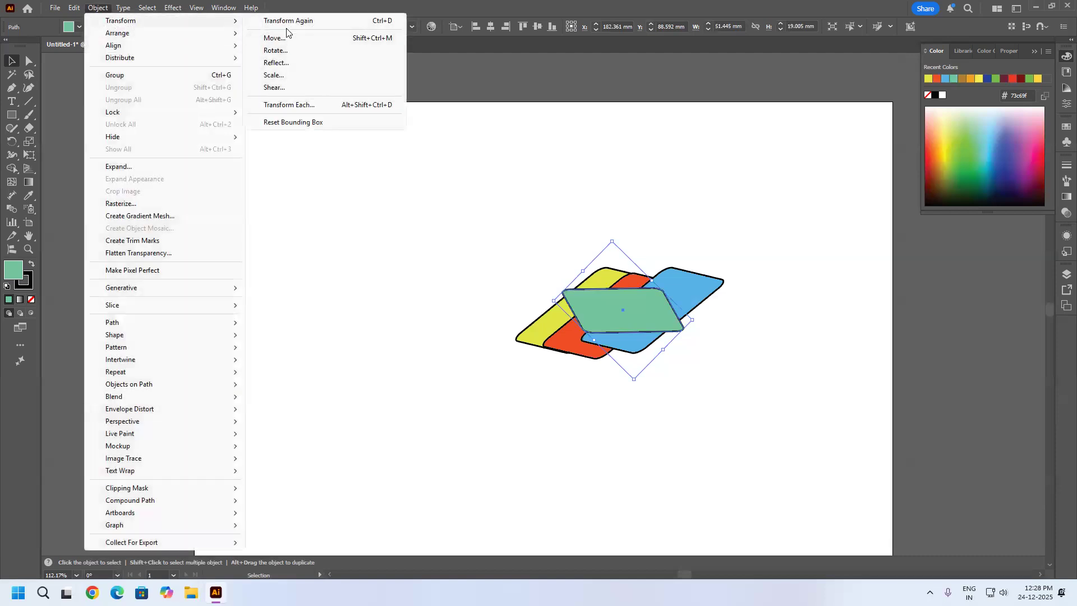
{"action": "mouse_move", "coordinate": [155, 34]}
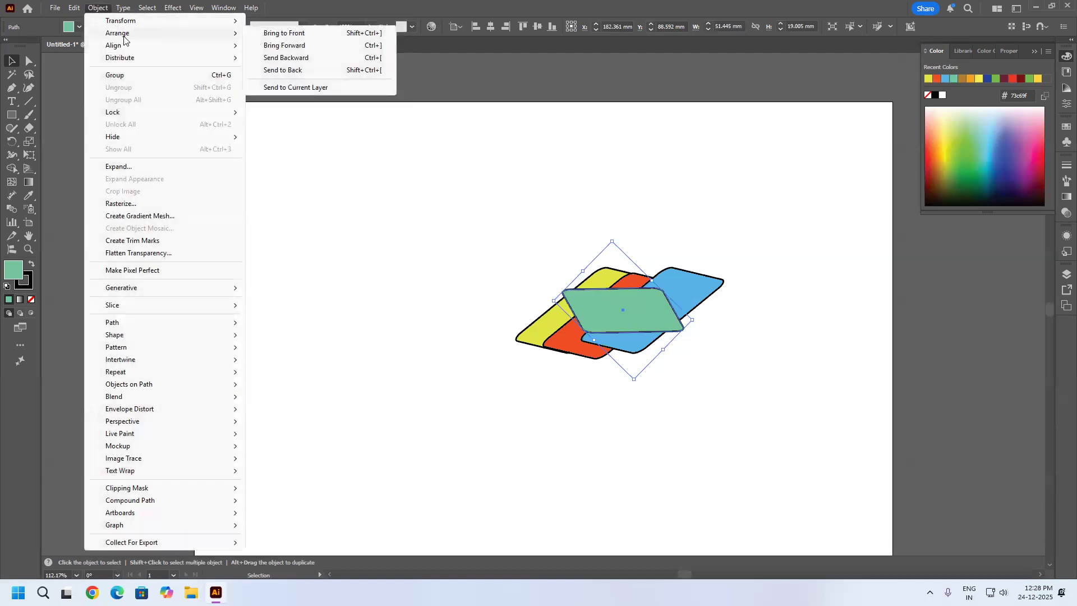
{"action": "left_click", "coordinate": [315, 58]}
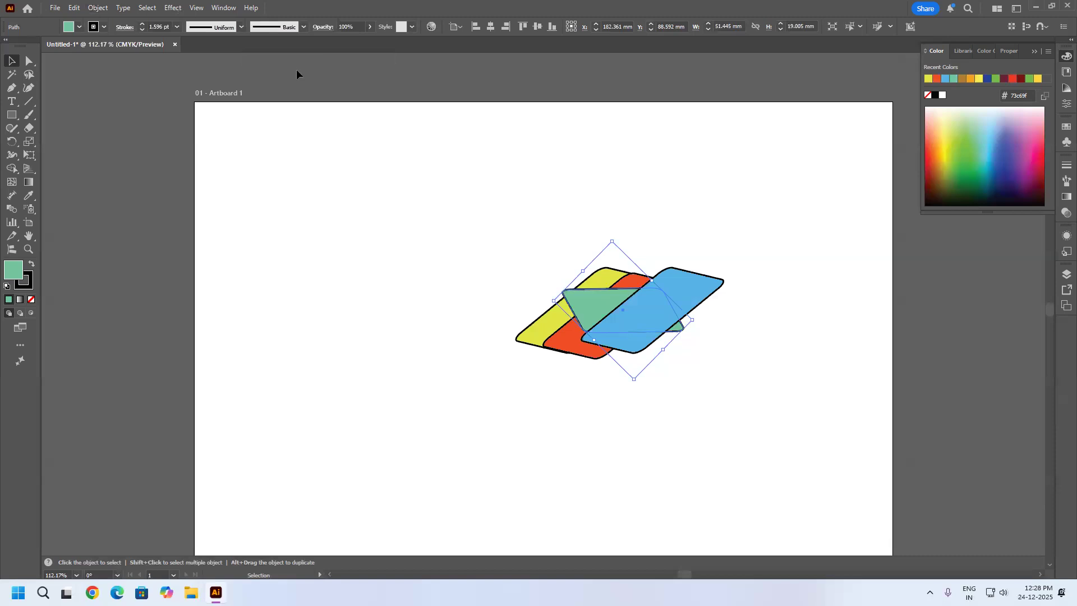
Step the green parallelogram backward and forward through the stacking order repeatedly, ending directly behind the blue one.
{"action": "key", "text": "a"}
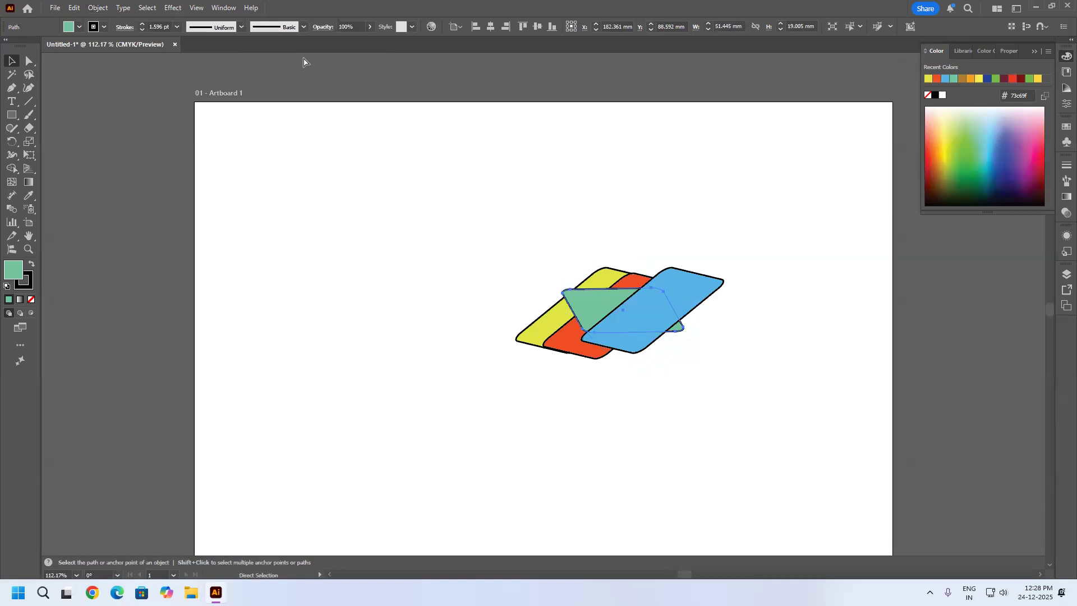
{"action": "key", "text": "ctrl+bracketleft"}
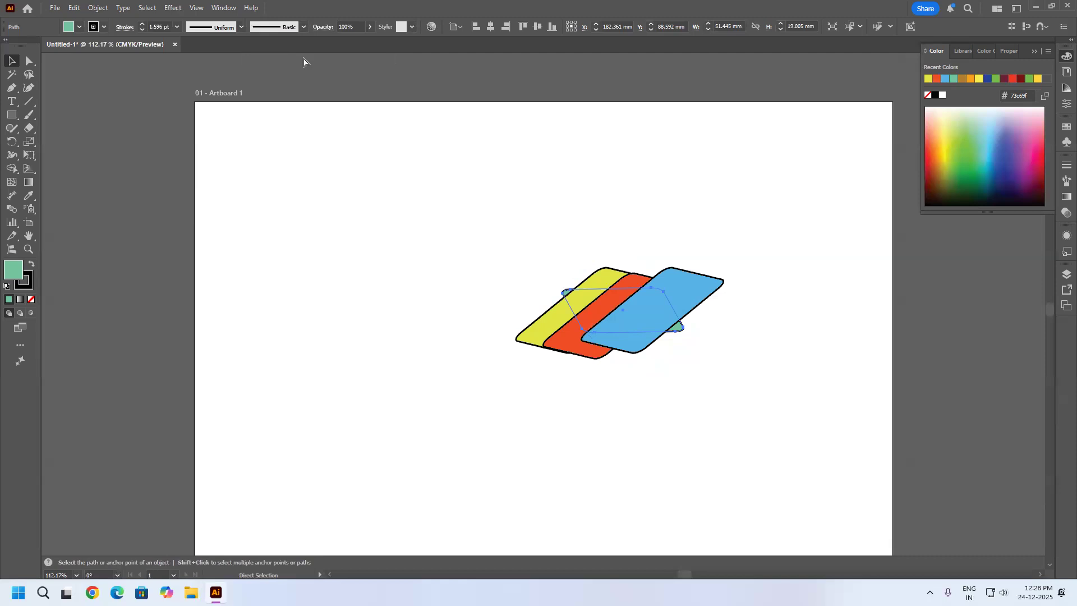
{"action": "key", "text": "ctrl+bracketright"}
{"action": "key", "text": "ctrl+bracketright"}
{"action": "key", "text": "ctrl+bracketright"}
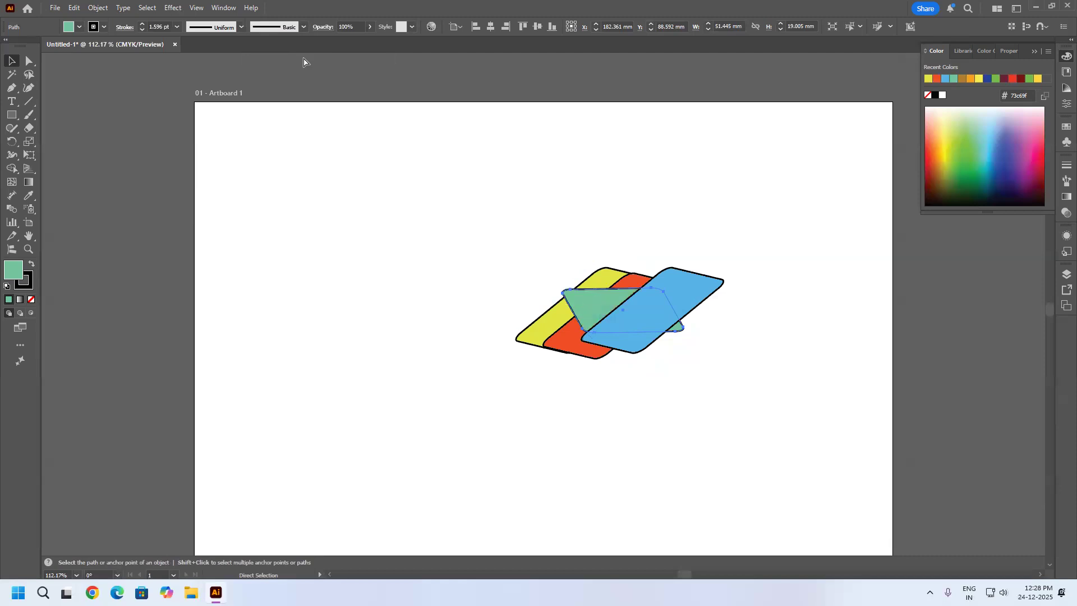
{"action": "key", "text": "ctrl+bracketleft"}
{"action": "key", "text": "ctrl+bracketleft"}
{"action": "key", "text": "ctrl+bracketleft"}
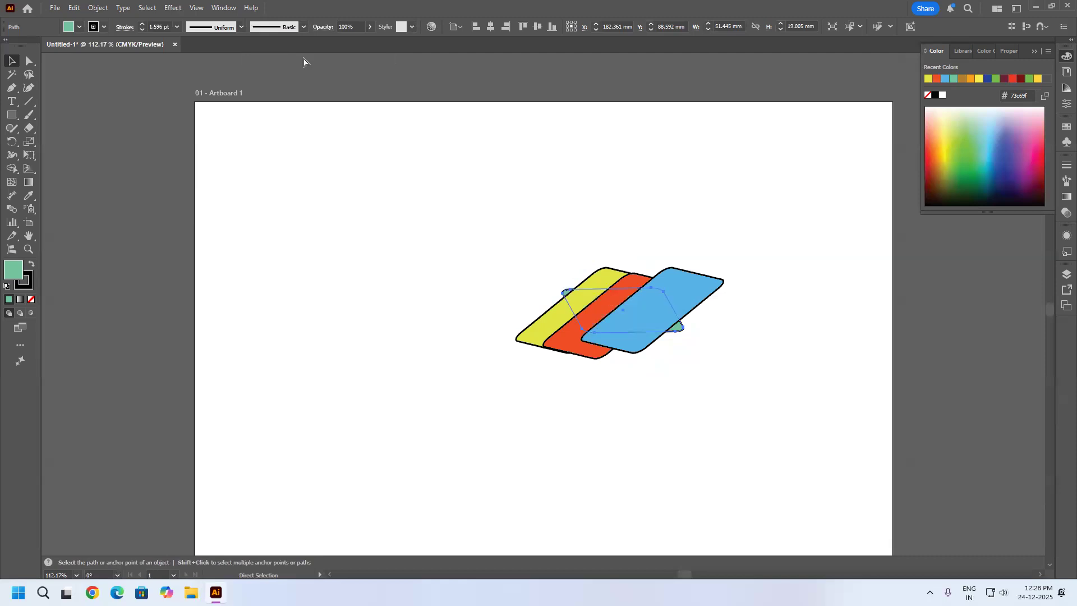
{"action": "key", "text": "ctrl+bracketright"}
{"action": "key", "text": "ctrl+bracketright"}
{"action": "key", "text": "ctrl+bracketright"}
{"action": "key", "text": "ctrl+bracketleft"}
{"action": "key", "text": "ctrl+bracketleft"}
{"action": "key", "text": "ctrl+bracketleft"}
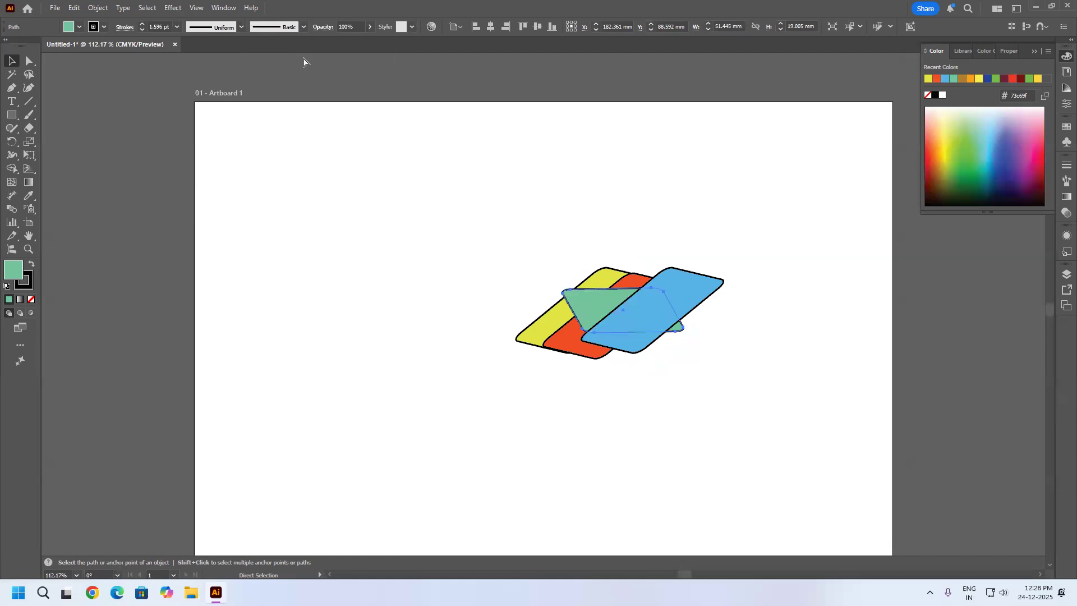
{"action": "key", "text": "ctrl+bracketright"}
{"action": "key", "text": "ctrl+bracketright"}
{"action": "key", "text": "ctrl+bracketright"}
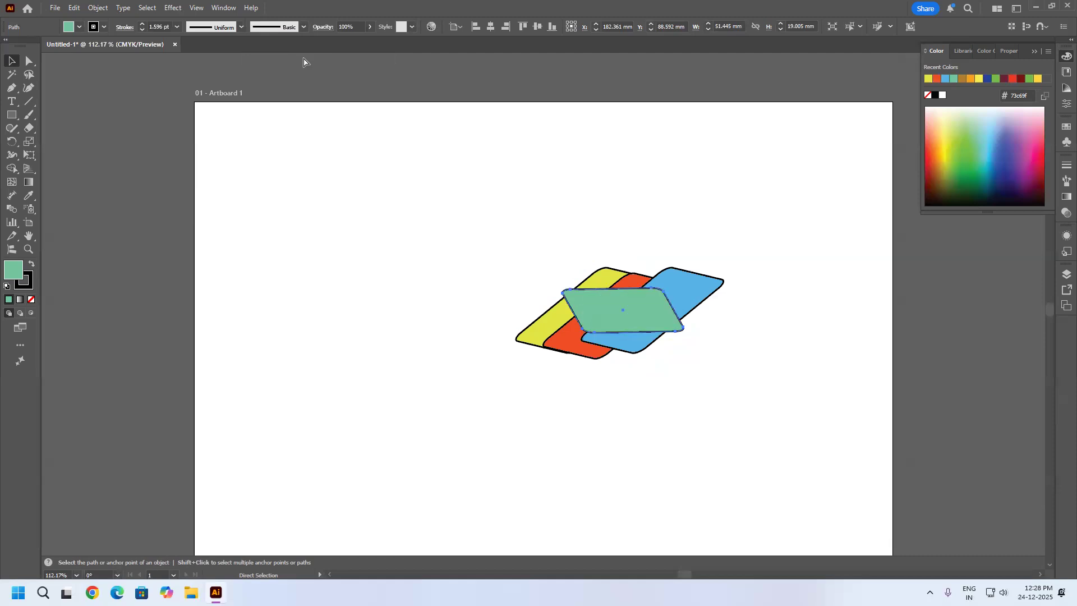
{"action": "key", "text": "ctrl+bracketleft"}
{"action": "key", "text": "ctrl+bracketleft"}
{"action": "key", "text": "ctrl+bracketleft"}
{"action": "key", "text": "ctrl+bracketright"}
{"action": "key", "text": "ctrl+bracketright"}
{"action": "key", "text": "ctrl+bracketright"}
Send the green parallelogram backward one level, behind the orange-red one, and deselect it.
{"action": "key", "text": "ctrl+bracketleft"}
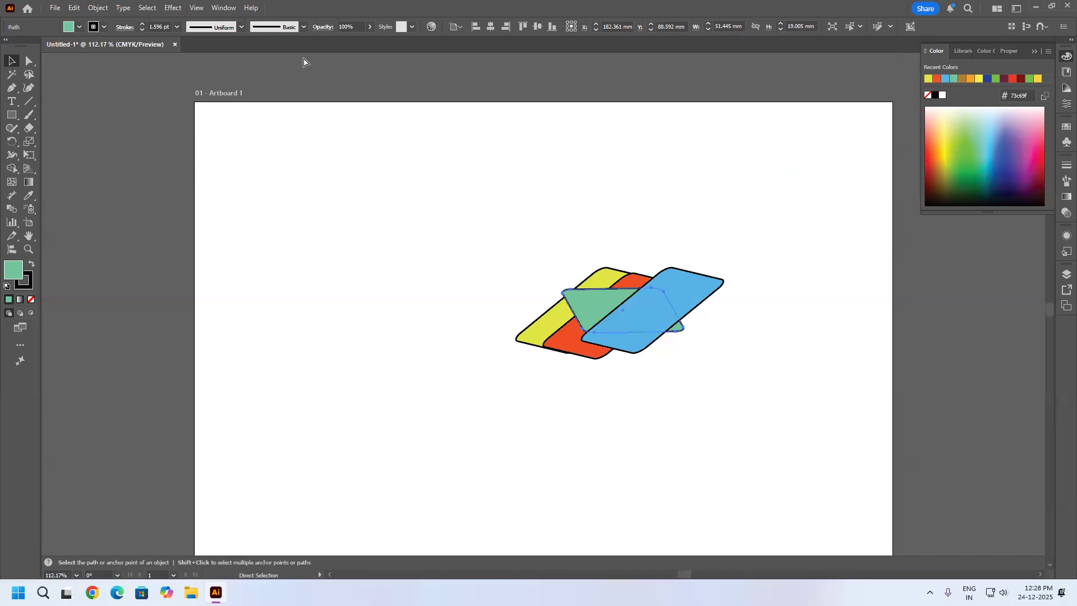
{"action": "key", "text": "ctrl+bracketleft"}
{"action": "key", "text": "v"}
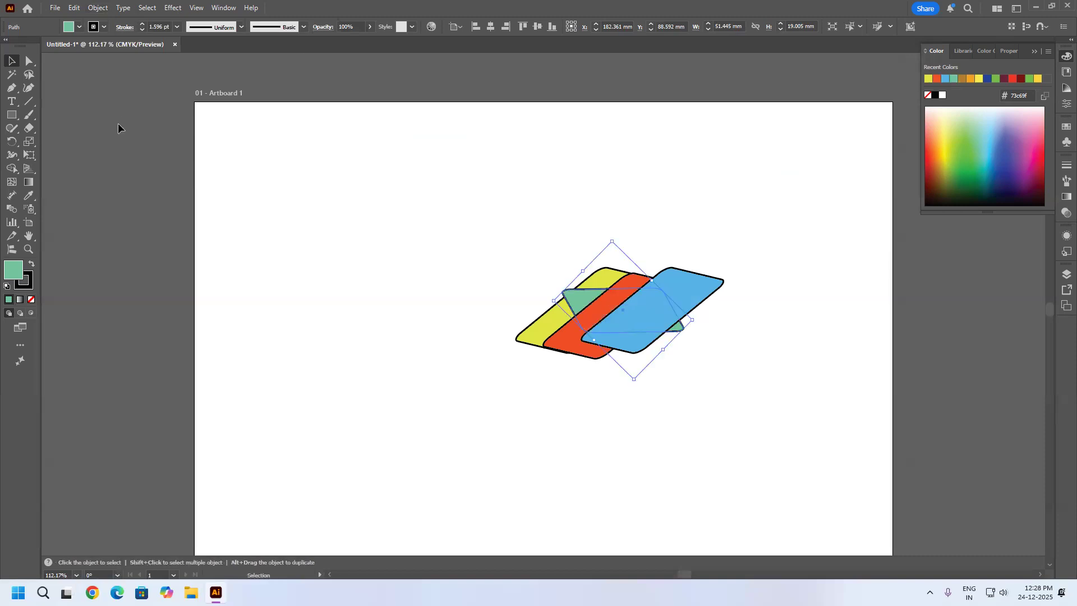
{"action": "left_click", "coordinate": [96, 7]}
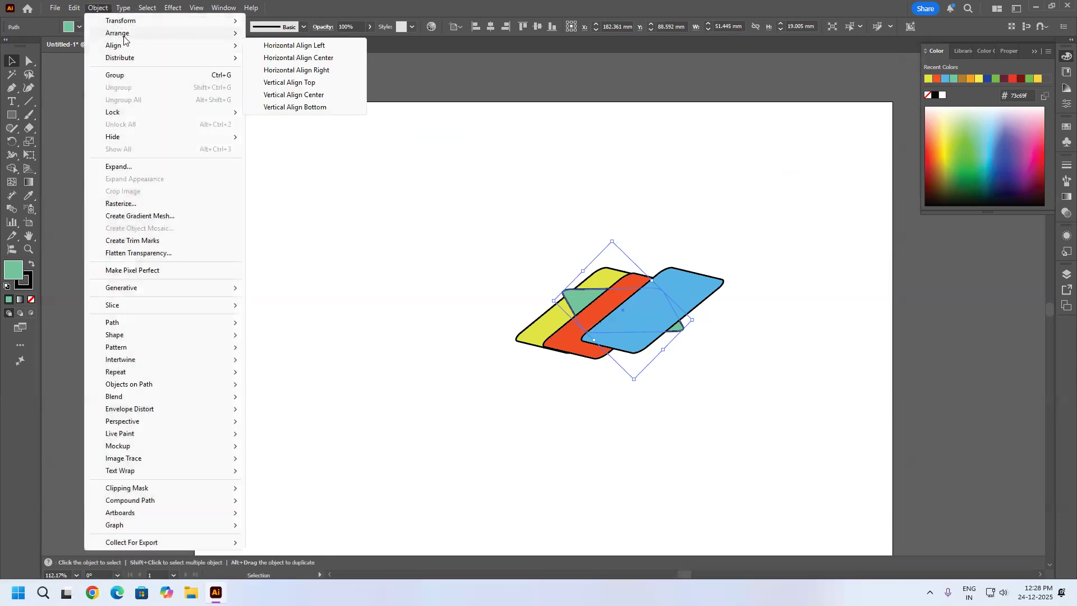
{"action": "mouse_move", "coordinate": [124, 38]}
{"action": "left_click", "coordinate": [703, 204]}
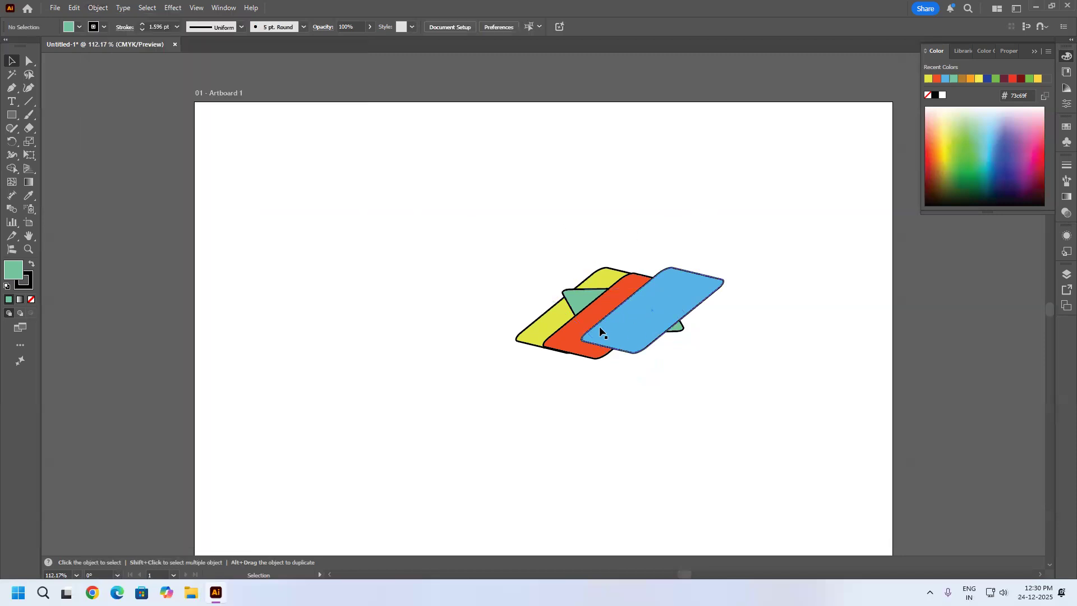
Spread the overlapping parallelograms into a loose vertical column: yellow, green, orange-red, then blue at the bottom.
{"action": "left_click_drag", "start_coordinate": [545, 333], "coordinate": [477, 211]}
{"action": "left_click_drag", "start_coordinate": [580, 298], "coordinate": [486, 278]}
{"action": "left_click_drag", "start_coordinate": [588, 357], "coordinate": [516, 433]}
{"action": "left_click_drag", "start_coordinate": [649, 326], "coordinate": [555, 510]}
Select all four parallelograms and align them horizontally by their left edges, centers, and finally right edges.
{"action": "left_click_drag", "start_coordinate": [652, 166], "coordinate": [419, 552]}
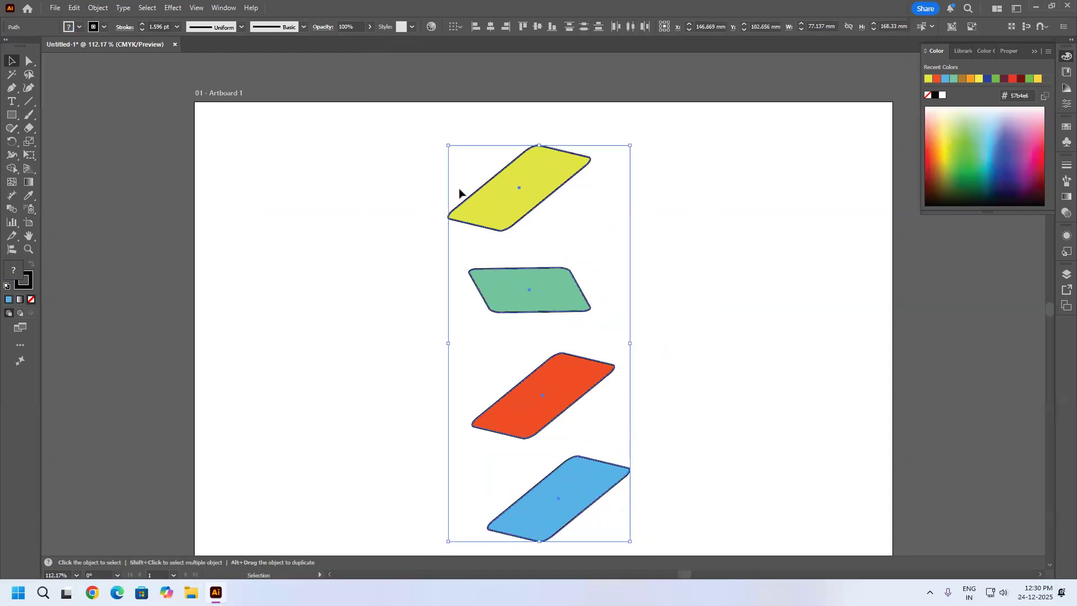
{"action": "left_click", "coordinate": [95, 8]}
{"action": "mouse_move", "coordinate": [148, 46]}
{"action": "left_click", "coordinate": [442, 1]}
{"action": "left_click", "coordinate": [474, 28]}
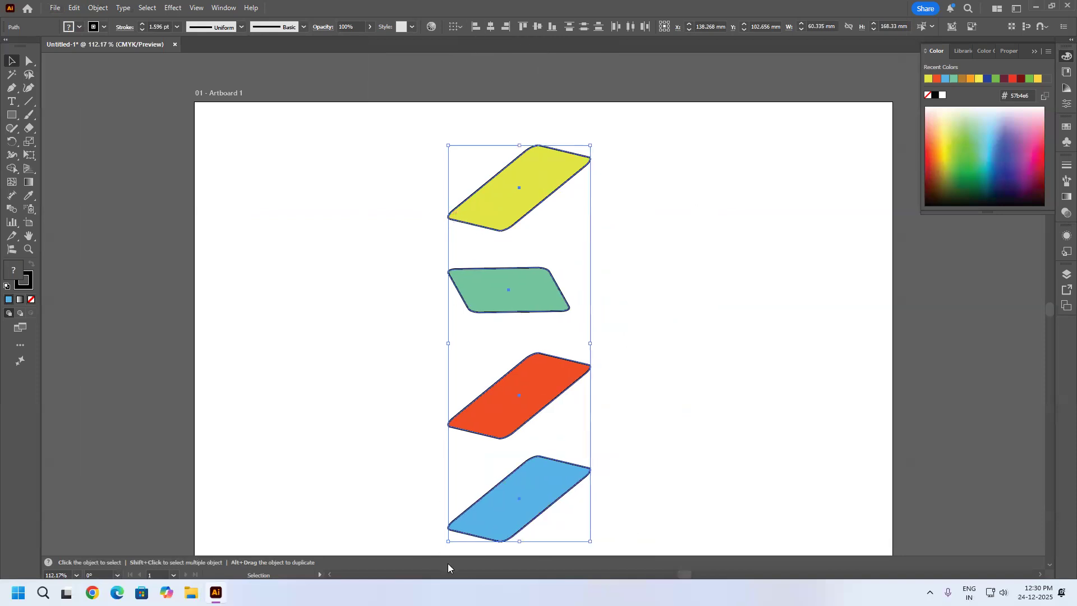
{"action": "left_click", "coordinate": [490, 27]}
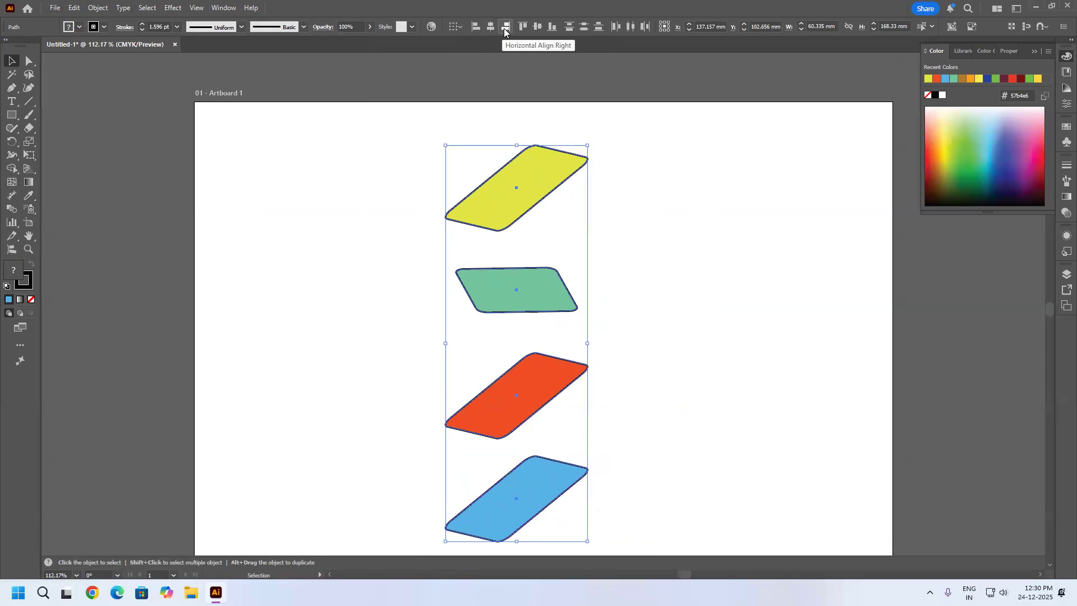
{"action": "left_click", "coordinate": [505, 27]}
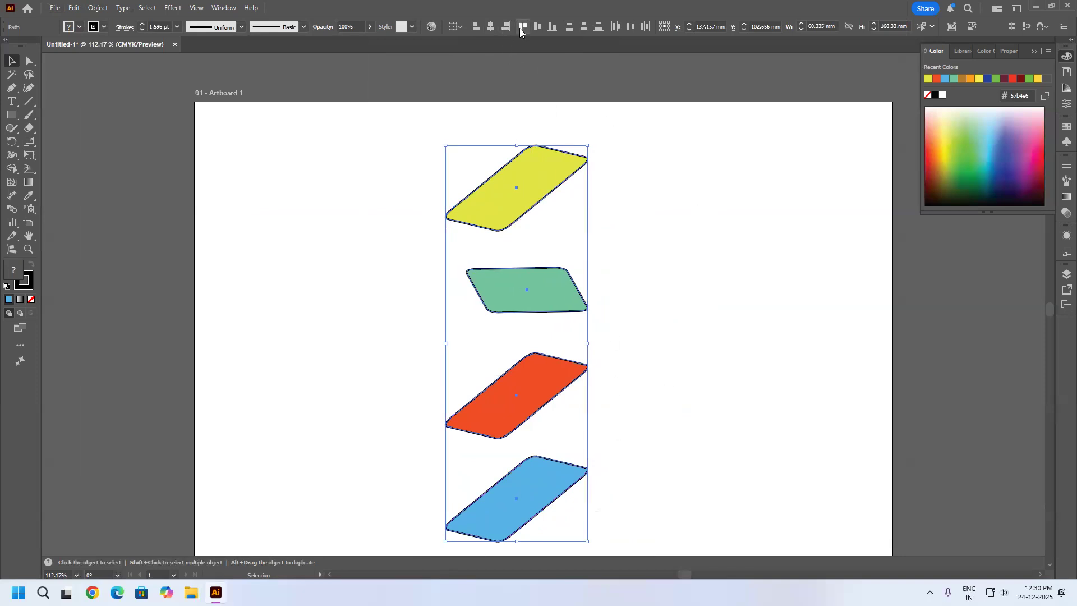
Rearrange the parallelograms into a loose horizontal row at uneven heights: orange-red, green, yellow, then blue.
{"action": "left_click", "coordinate": [594, 212]}
{"action": "left_click_drag", "start_coordinate": [527, 190], "coordinate": [722, 229]}
{"action": "left_click_drag", "start_coordinate": [556, 281], "coordinate": [588, 244]}
{"action": "left_click_drag", "start_coordinate": [516, 395], "coordinate": [364, 292]}
{"action": "left_click_drag", "start_coordinate": [499, 498], "coordinate": [830, 256]}
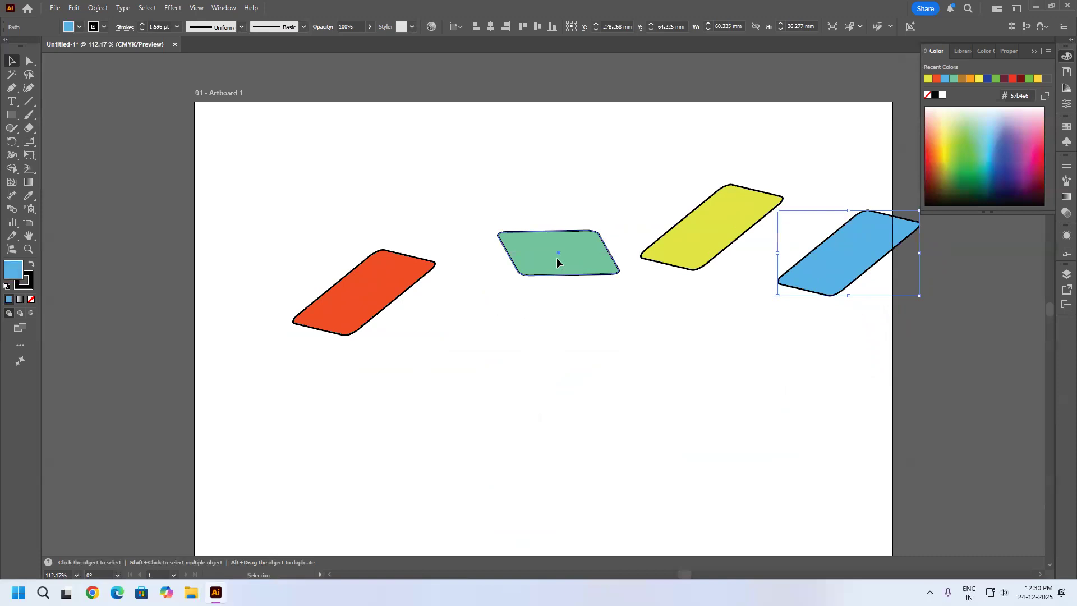
{"action": "left_click_drag", "start_coordinate": [557, 262], "coordinate": [526, 274]}
{"action": "left_click_drag", "start_coordinate": [352, 271], "coordinate": [292, 270]}
{"action": "left_click", "coordinate": [455, 277]}
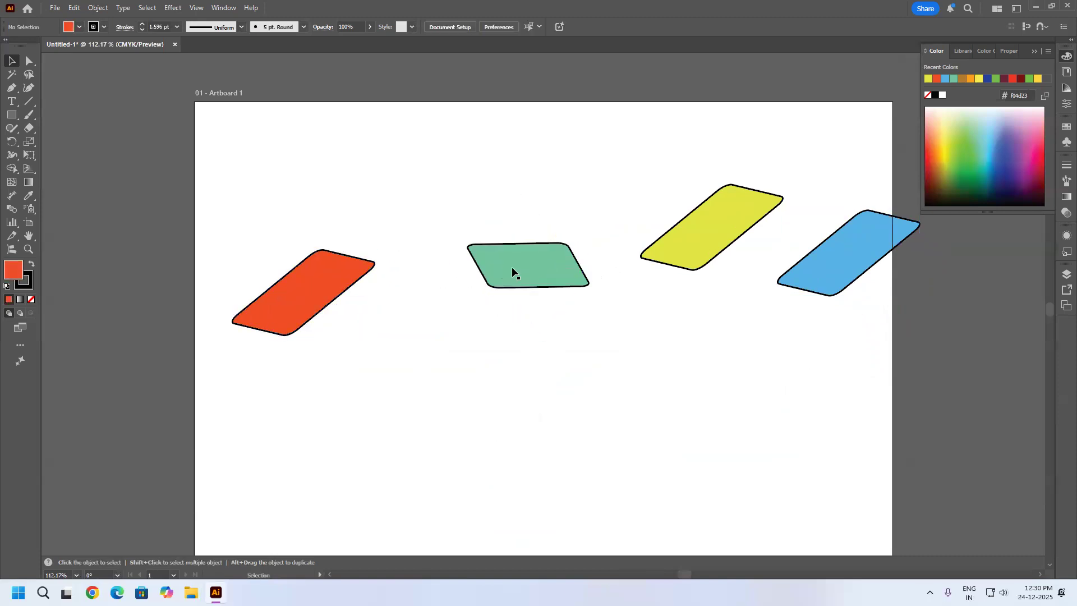
{"action": "left_click_drag", "start_coordinate": [529, 267], "coordinate": [450, 294]}
{"action": "left_click_drag", "start_coordinate": [702, 229], "coordinate": [596, 264]}
{"action": "left_click_drag", "start_coordinate": [841, 249], "coordinate": [786, 229]}
Select the whole row and align the parallelograms vertically by their top edges, centers, and finally bottom edges.
{"action": "left_click_drag", "start_coordinate": [898, 161], "coordinate": [210, 407]}
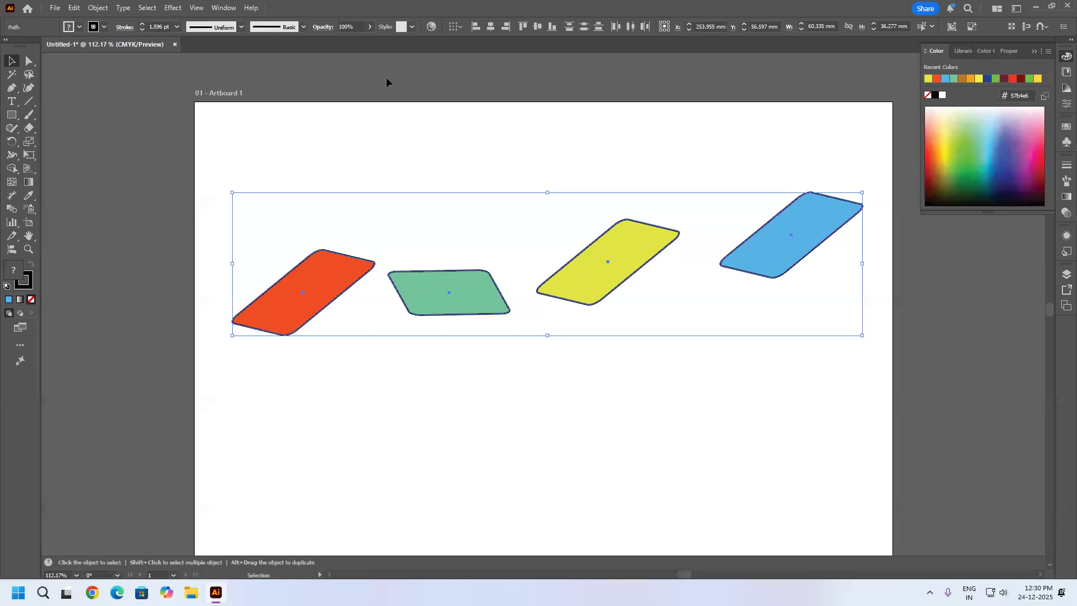
{"action": "left_click", "coordinate": [523, 27]}
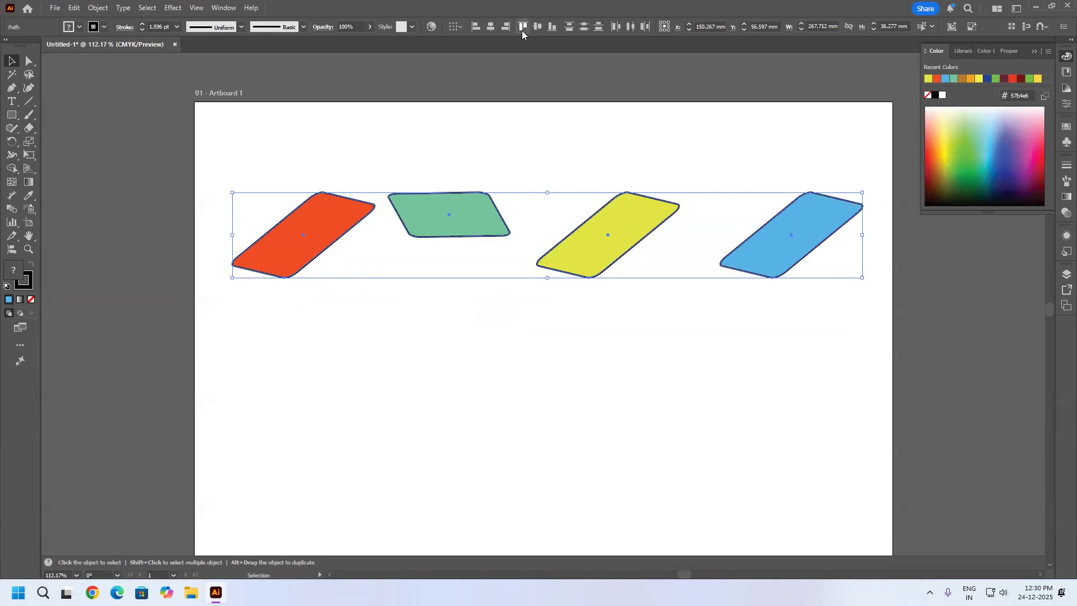
{"action": "left_click", "coordinate": [538, 27]}
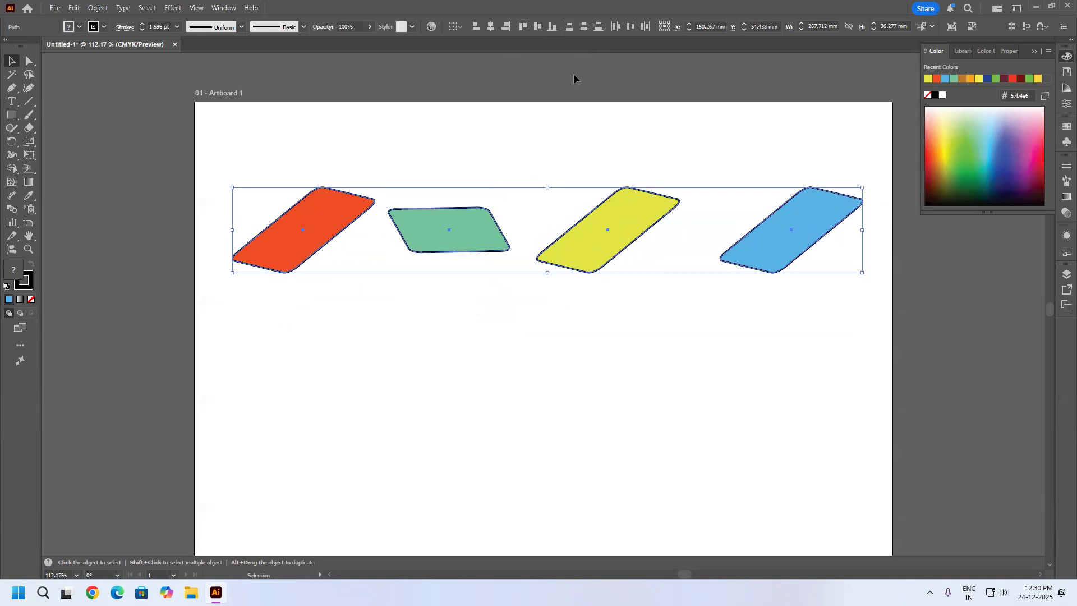
{"action": "left_click", "coordinate": [553, 27]}
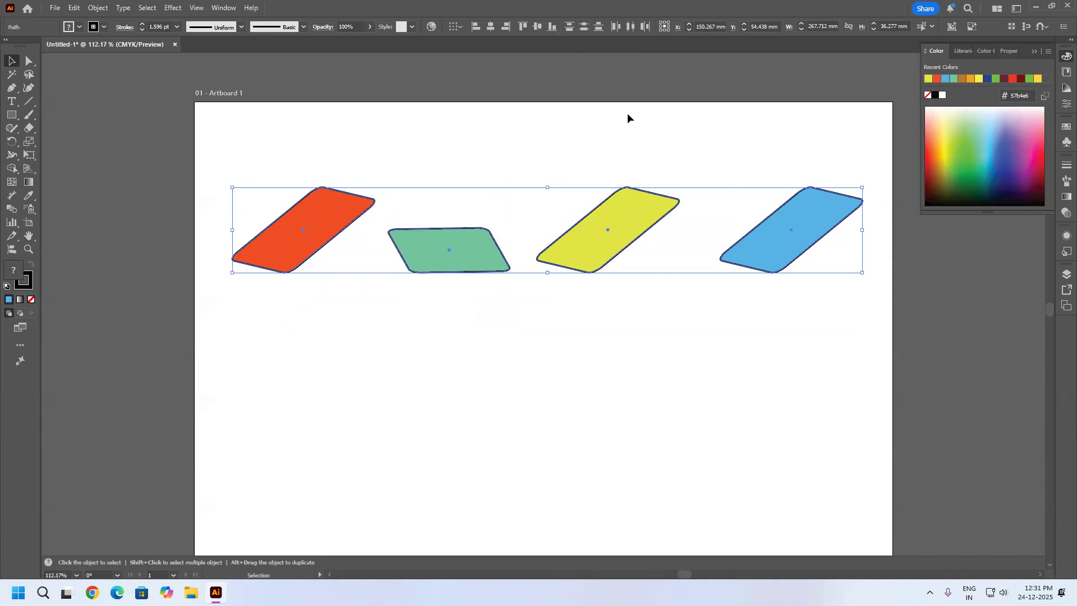
{"action": "left_click", "coordinate": [590, 134]}
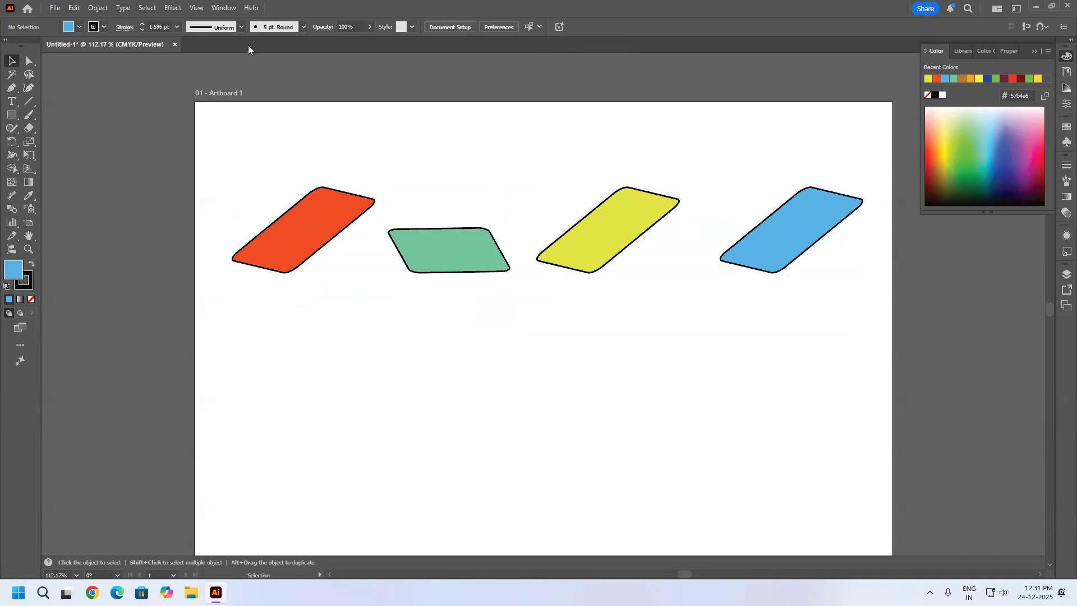
{"action": "left_click", "coordinate": [100, 8]}
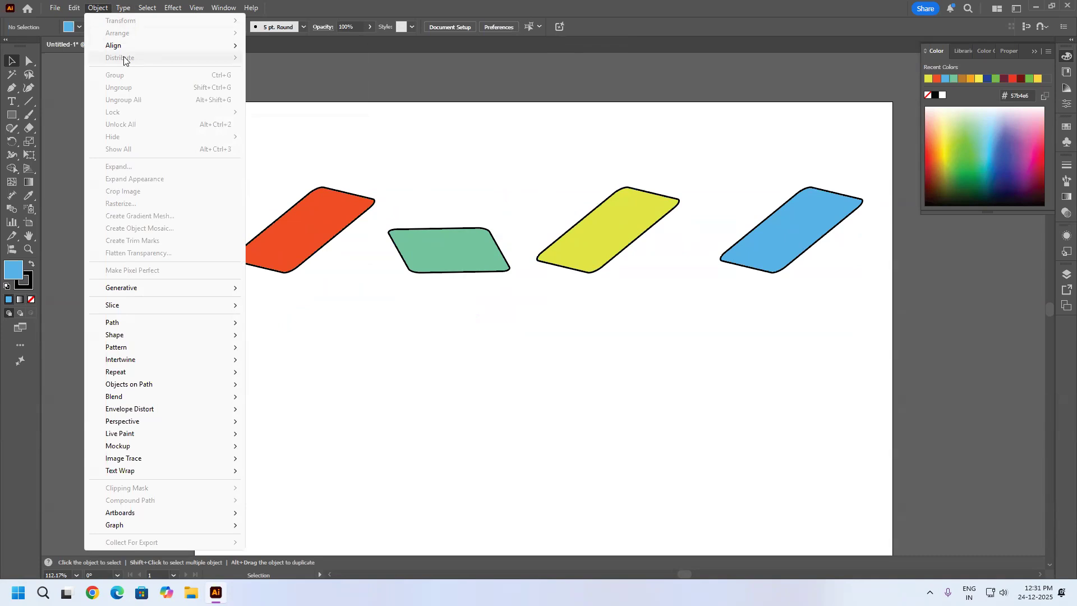
{"action": "mouse_move", "coordinate": [123, 45]}
{"action": "left_click", "coordinate": [588, 179]}
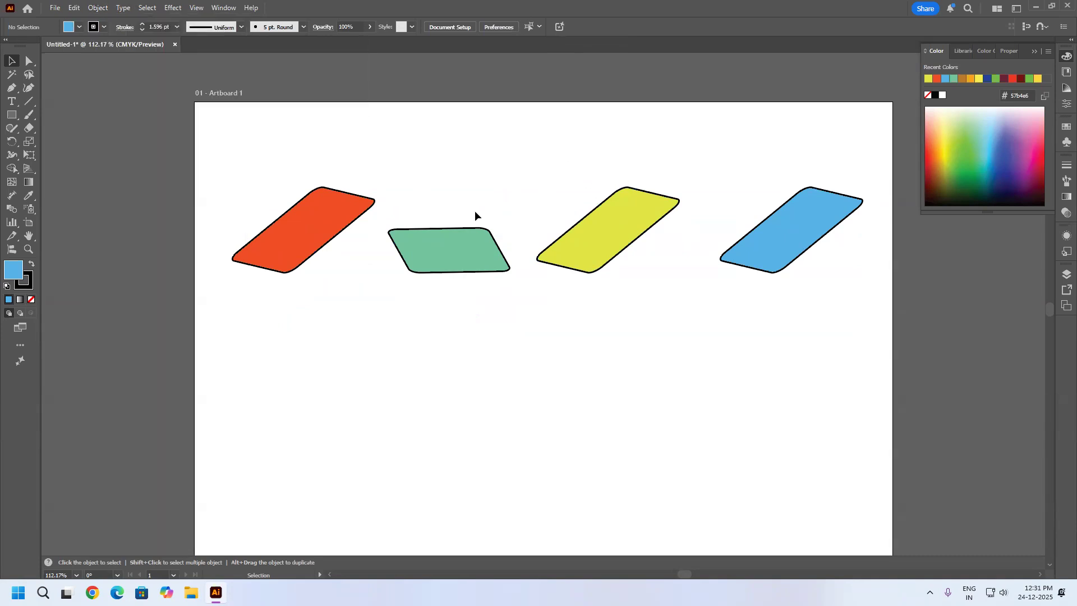
Select the green parallelogram, open the Align panel and place it below the Color panel.
{"action": "left_click", "coordinate": [455, 252]}
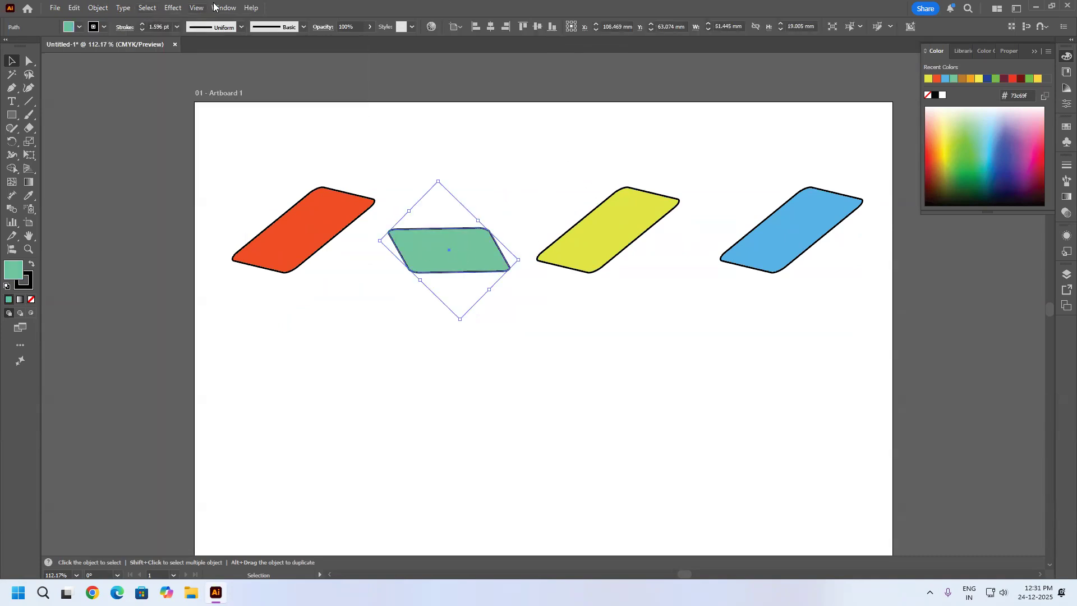
{"action": "left_click", "coordinate": [227, 8]}
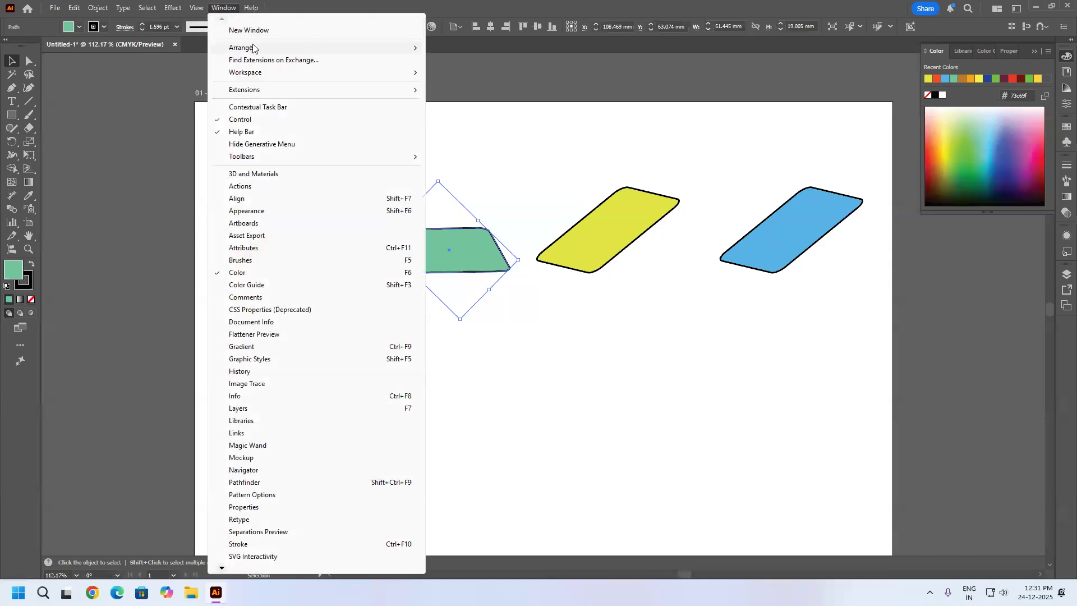
{"action": "left_click", "coordinate": [252, 202]}
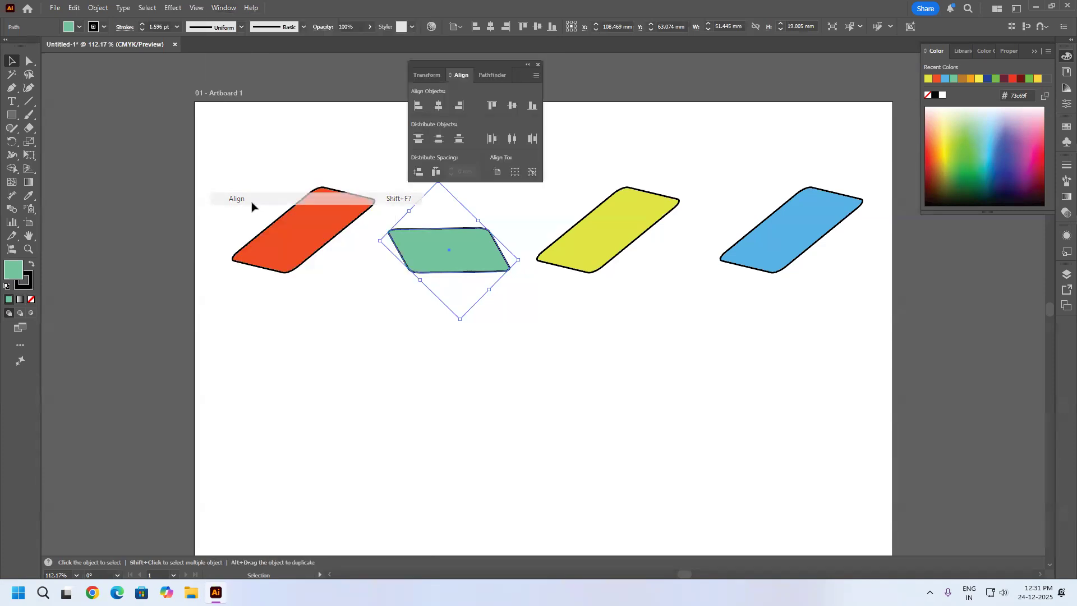
{"action": "left_click_drag", "start_coordinate": [459, 64], "coordinate": [966, 220]}
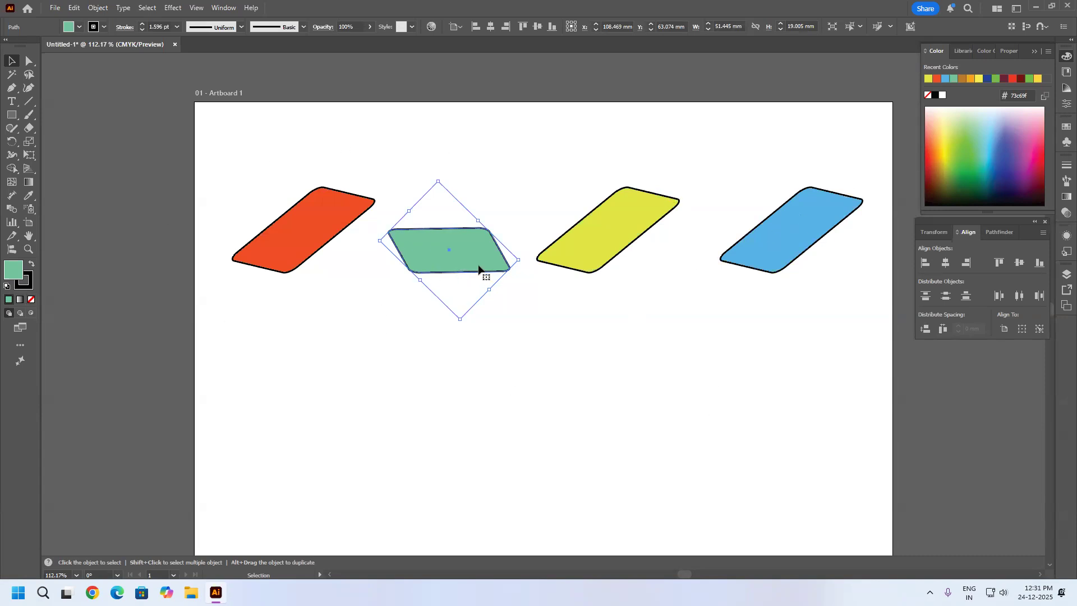
Scatter the parallelograms to different heights, moving green, blue and orange-red down and yellow up.
{"action": "left_click_drag", "start_coordinate": [474, 266], "coordinate": [474, 411]}
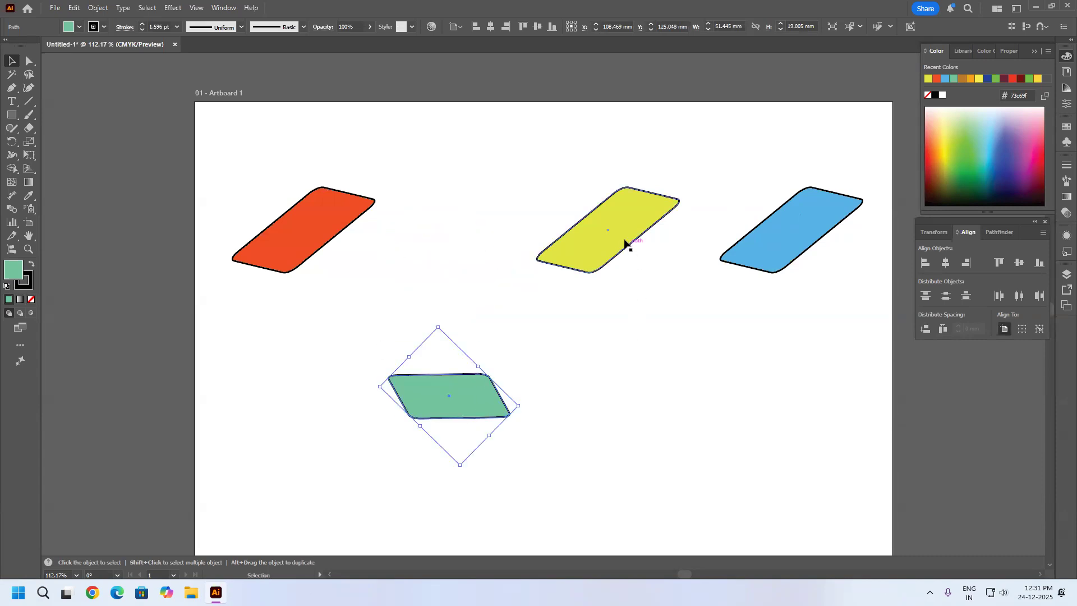
{"action": "left_click_drag", "start_coordinate": [621, 243], "coordinate": [627, 189]}
{"action": "left_click_drag", "start_coordinate": [801, 267], "coordinate": [802, 318]}
{"action": "left_click_drag", "start_coordinate": [331, 243], "coordinate": [334, 280]}
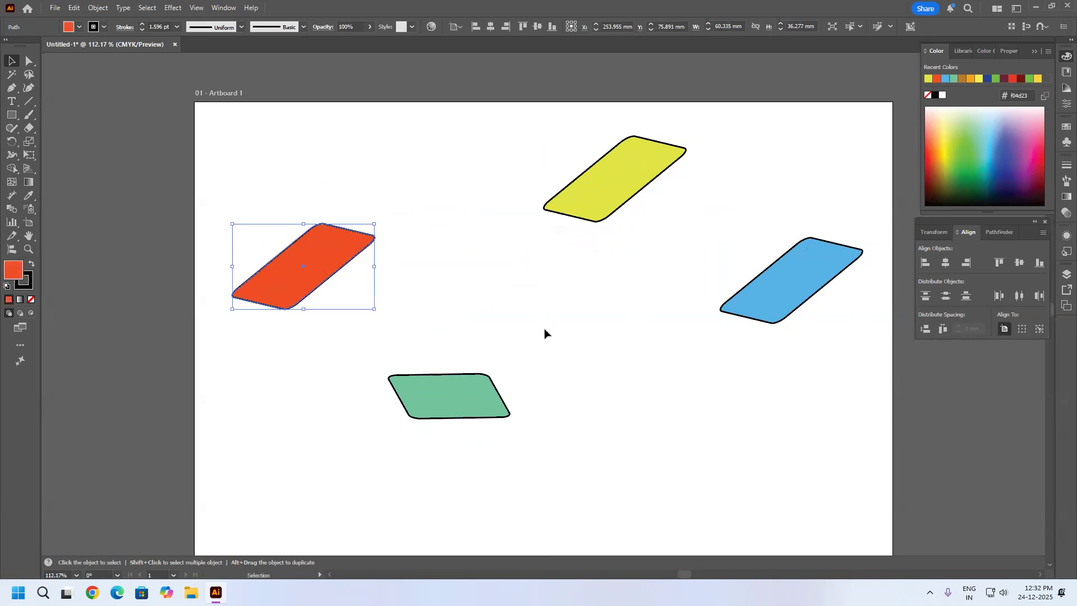
Select all four parallelograms, turn on Align to Key Object and make the blue one the key object.
{"action": "left_click_drag", "start_coordinate": [876, 107], "coordinate": [186, 459]}
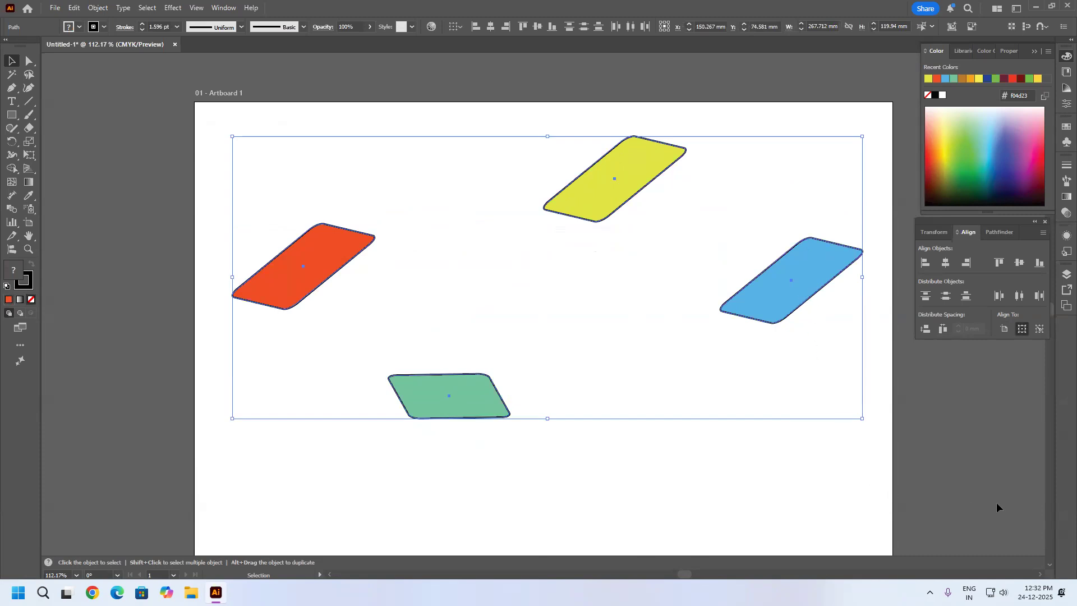
{"action": "left_click", "coordinate": [1039, 330]}
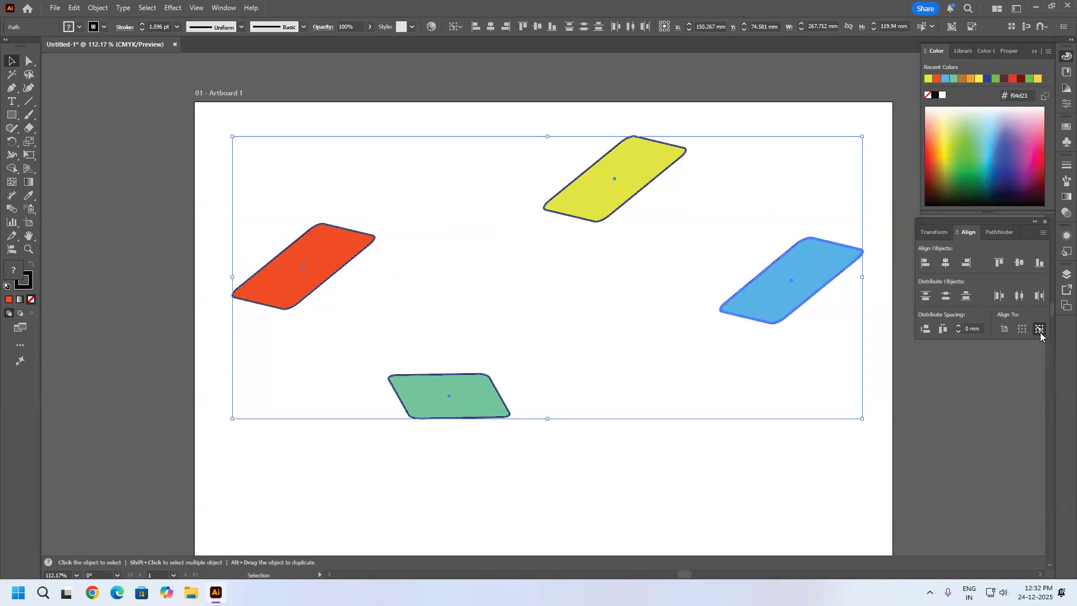
{"action": "left_click", "coordinate": [752, 294]}
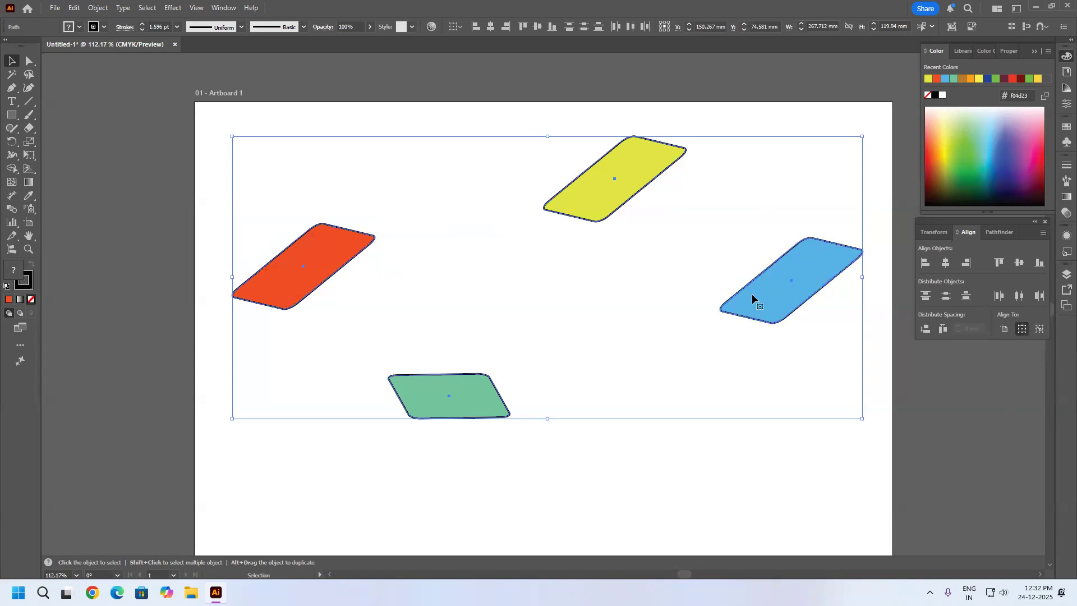
{"action": "left_click", "coordinate": [610, 212]}
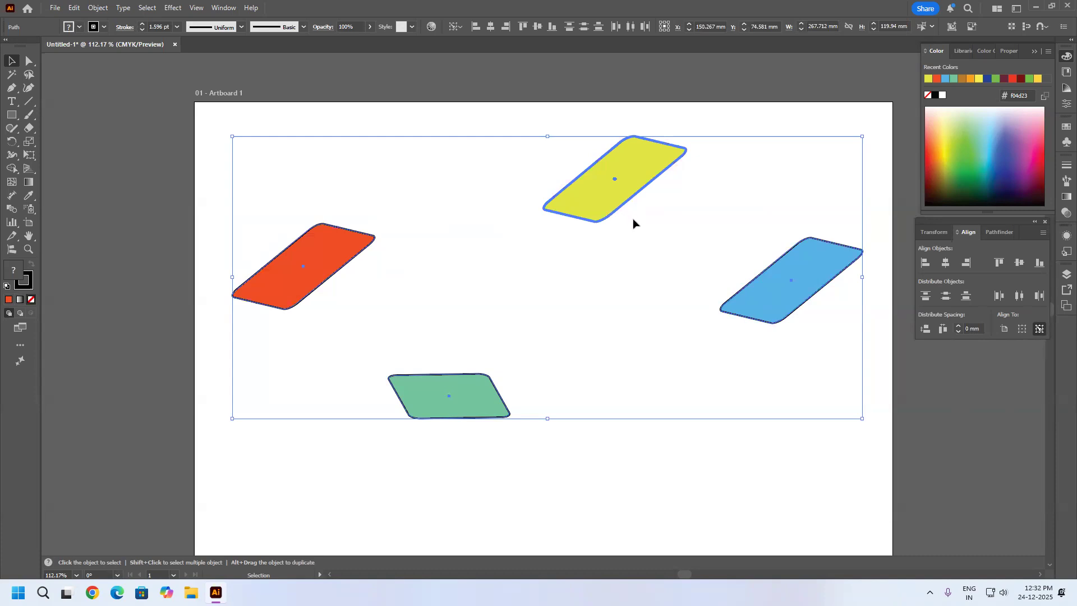
{"action": "left_click", "coordinate": [754, 299]}
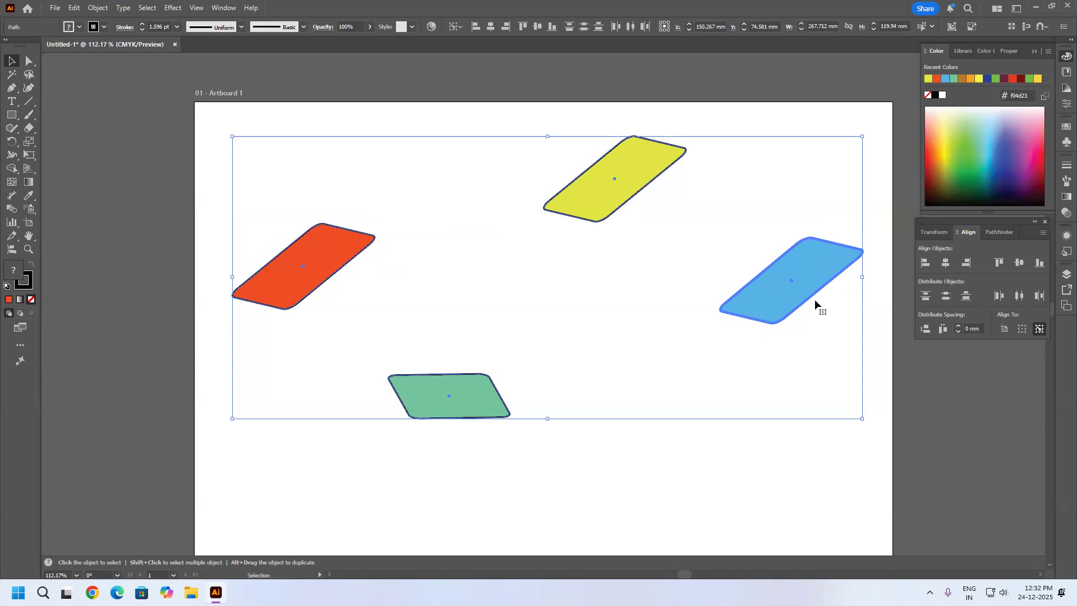
Align the other parallelograms to the blue key object's top edge, vertical center, and finally bottom edge.
{"action": "left_click", "coordinate": [999, 265]}
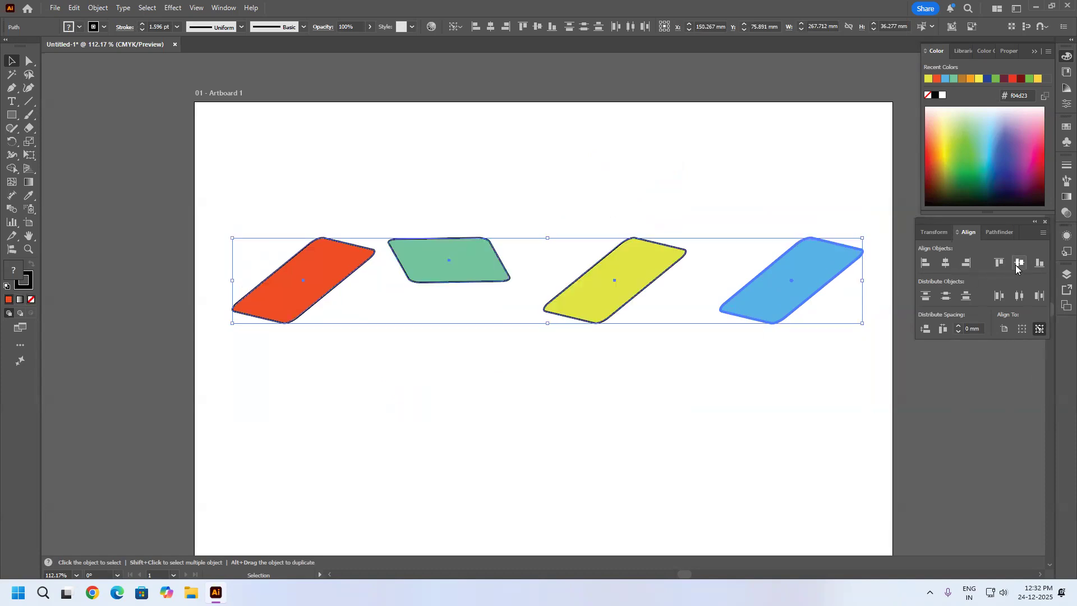
{"action": "left_click", "coordinate": [1019, 264]}
{"action": "left_click", "coordinate": [1040, 264]}
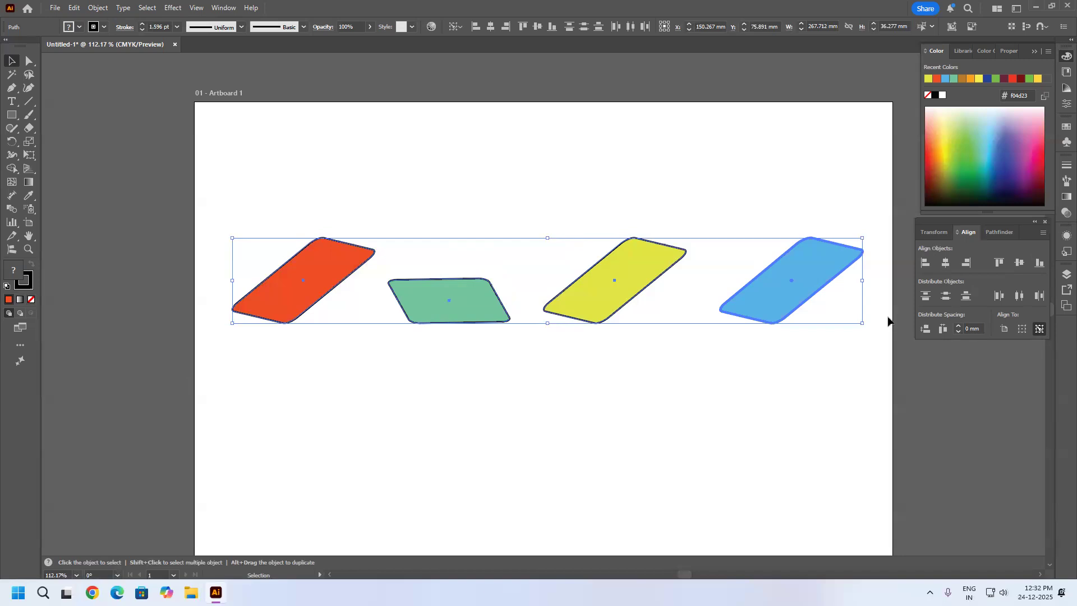
Make the green parallelogram the key object and align the others to its top edge, vertical center, and finally bottom edge.
{"action": "left_click", "coordinate": [1037, 330]}
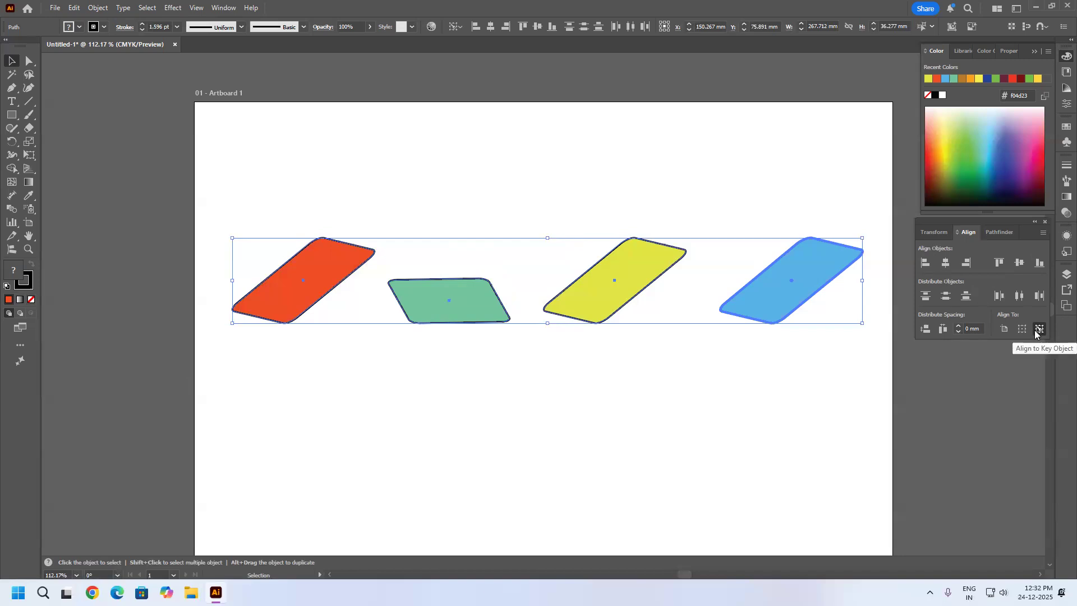
{"action": "left_click", "coordinate": [621, 313]}
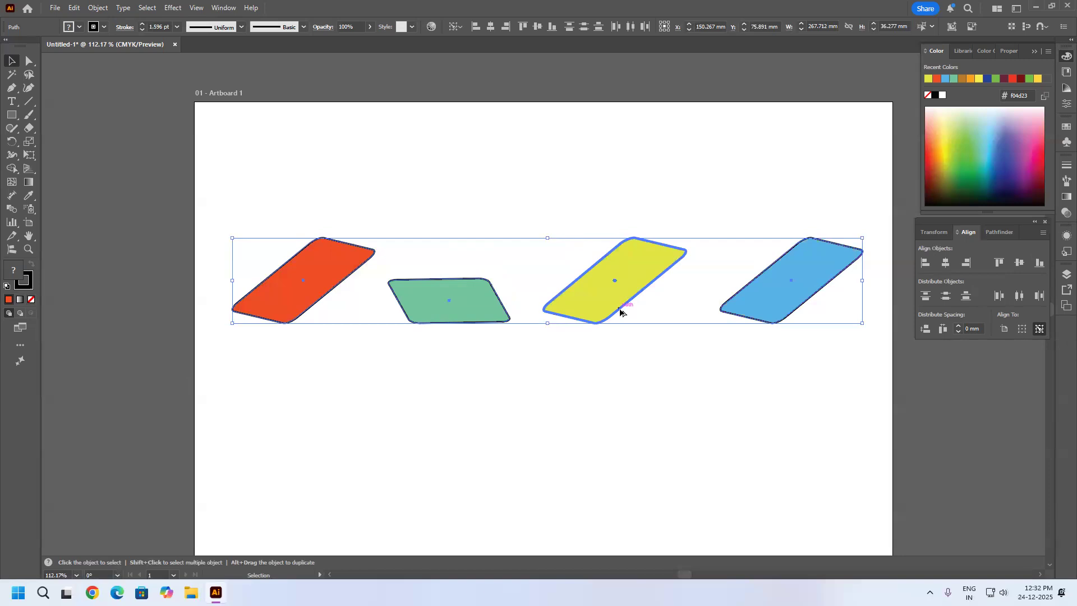
{"action": "left_click", "coordinate": [493, 323]}
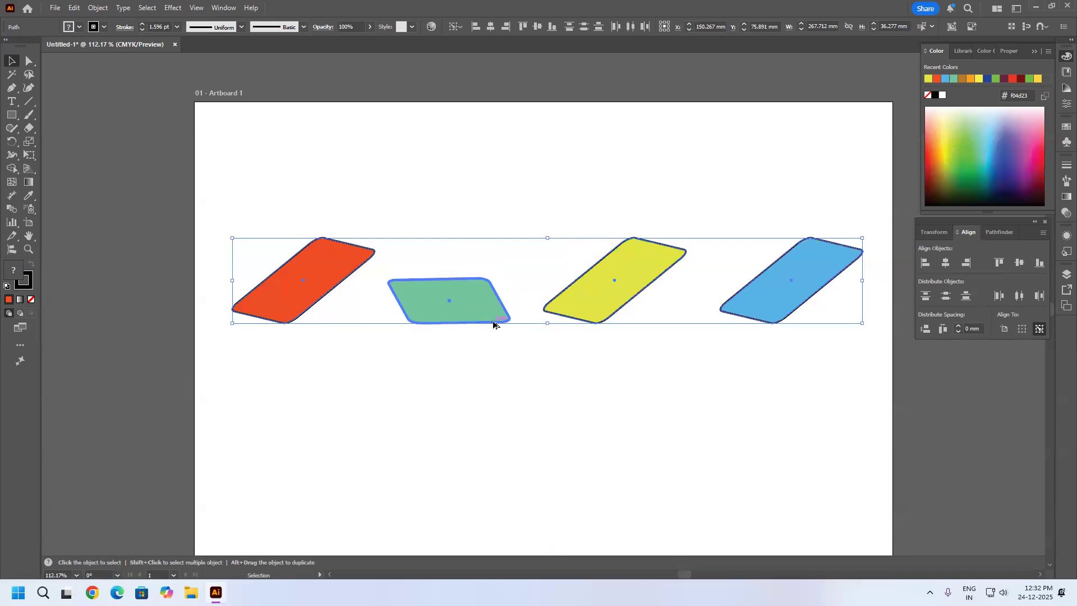
{"action": "left_click", "coordinate": [1000, 264]}
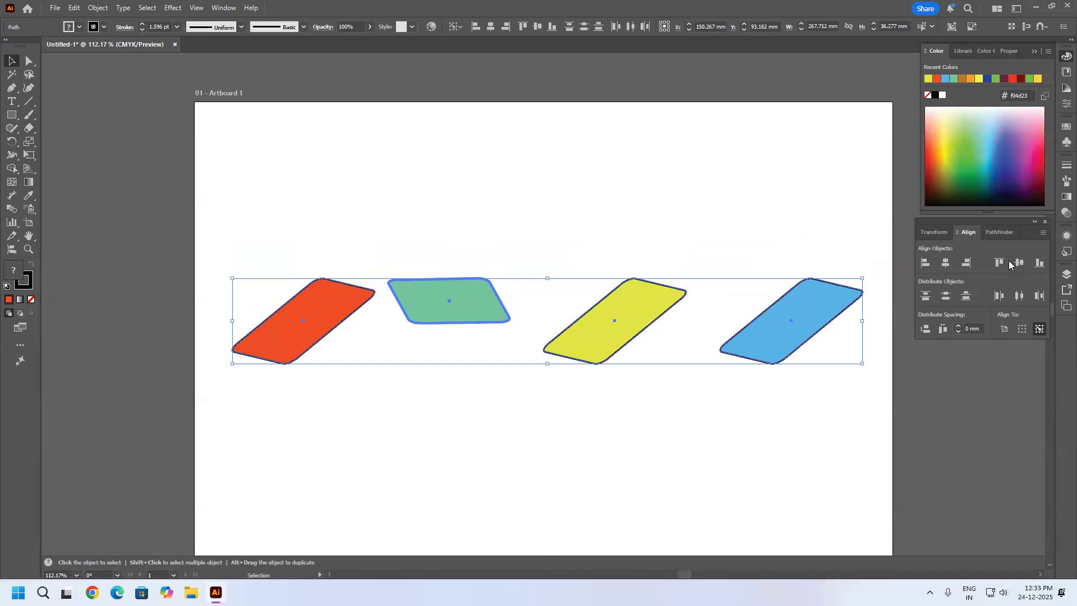
{"action": "left_click", "coordinate": [1020, 263]}
{"action": "left_click", "coordinate": [1040, 262]}
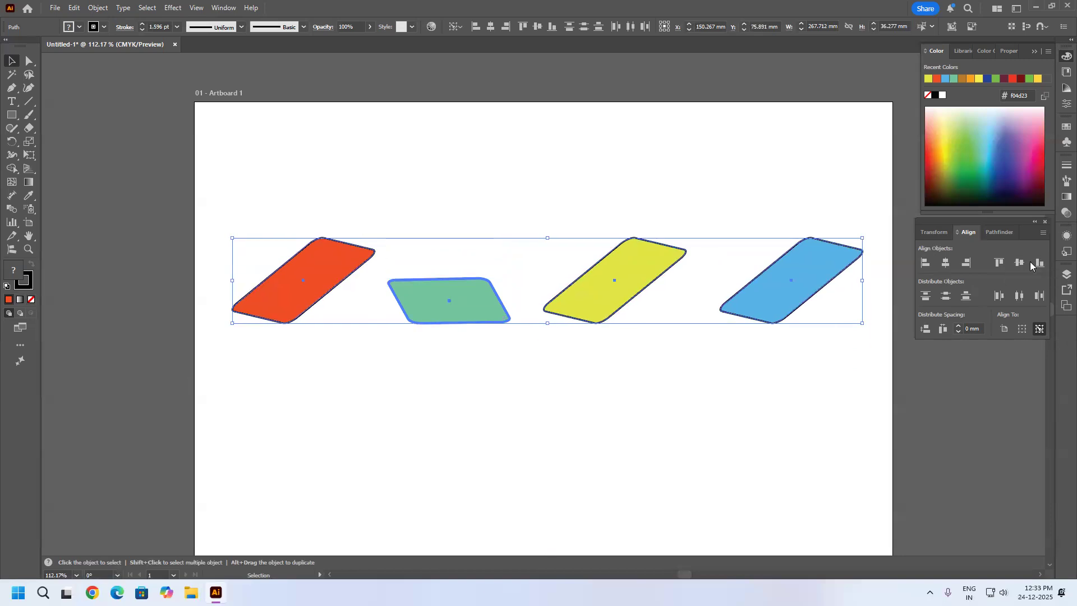
Realign the other parallelograms to the green key object's vertical center and bottom edge, finishing with its top edge.
{"action": "left_click", "coordinate": [1019, 263]}
{"action": "left_click", "coordinate": [1001, 264]}
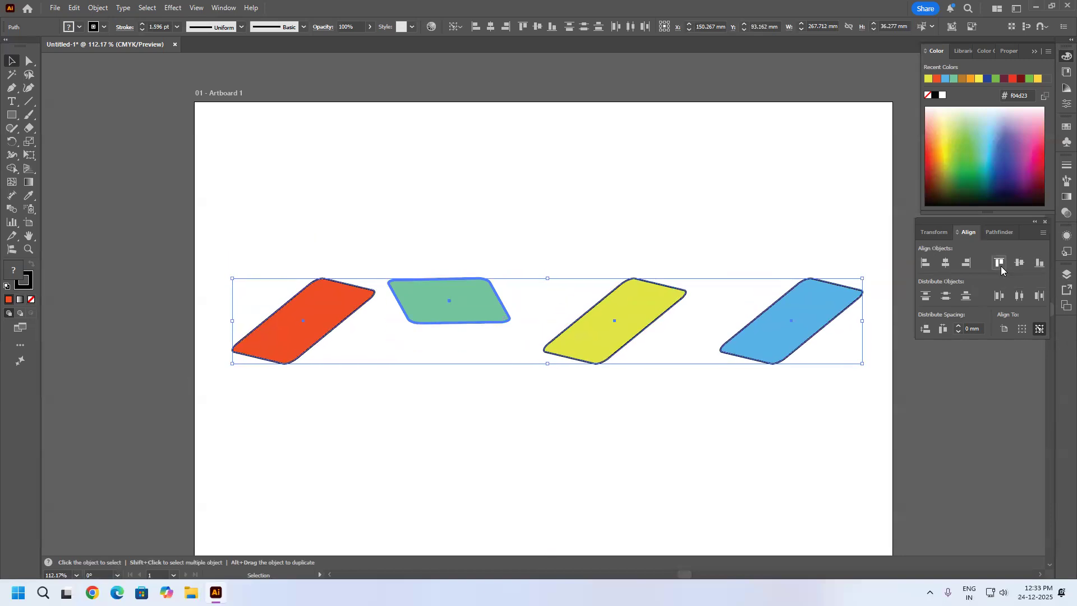
{"action": "left_click", "coordinate": [1021, 266]}
{"action": "left_click", "coordinate": [1042, 267]}
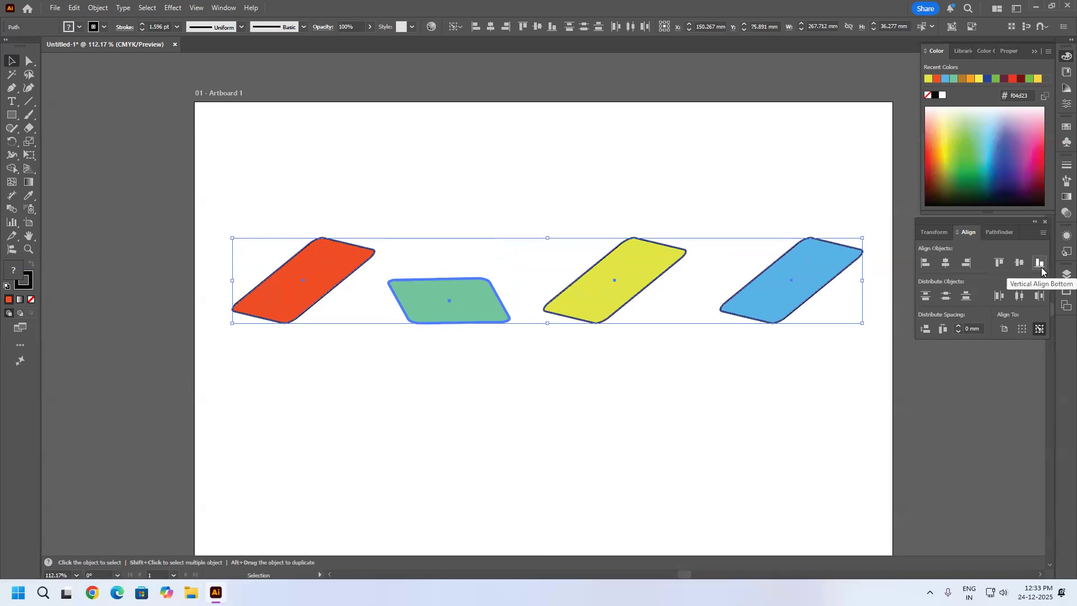
{"action": "left_click", "coordinate": [1021, 266]}
{"action": "left_click", "coordinate": [999, 266]}
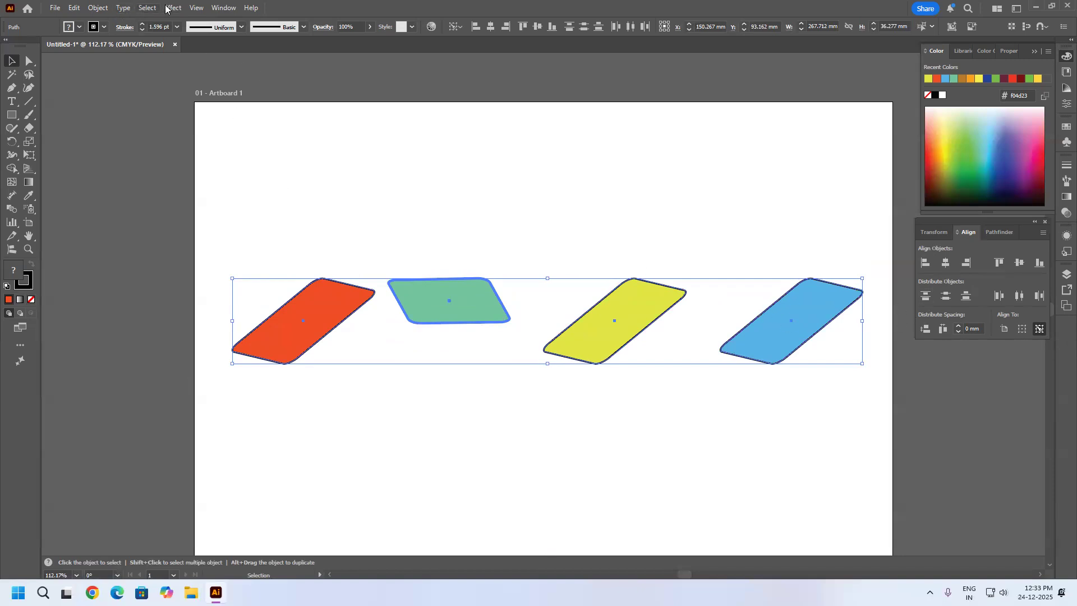
Review the vertical and horizontal Distribute commands available for the selected objects, and deselect the artwork.
{"action": "left_click", "coordinate": [98, 8]}
{"action": "mouse_move", "coordinate": [125, 58]}
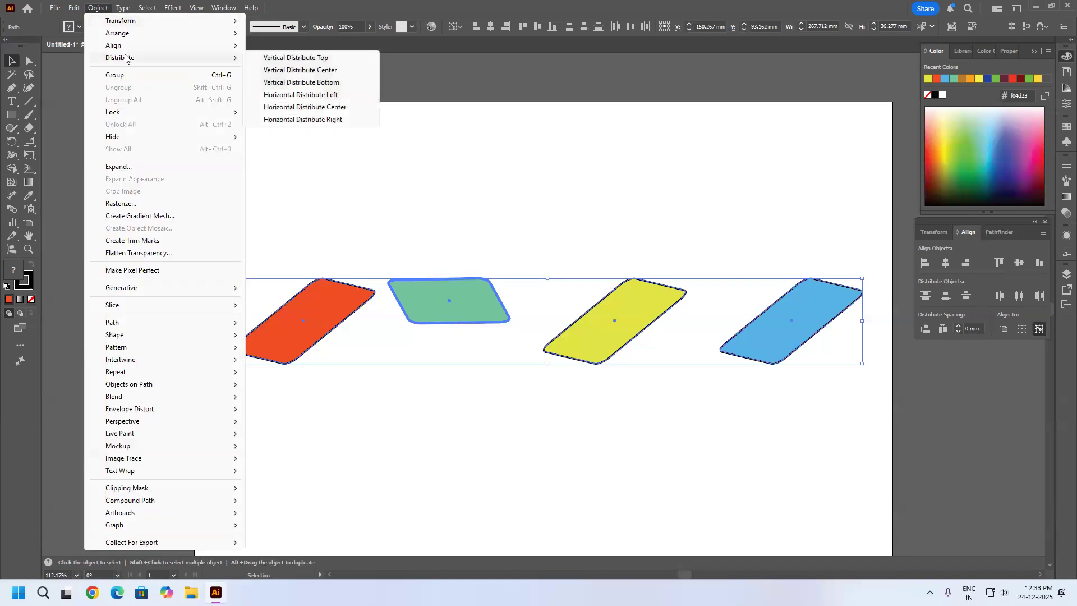
{"action": "mouse_move", "coordinate": [173, 8]}
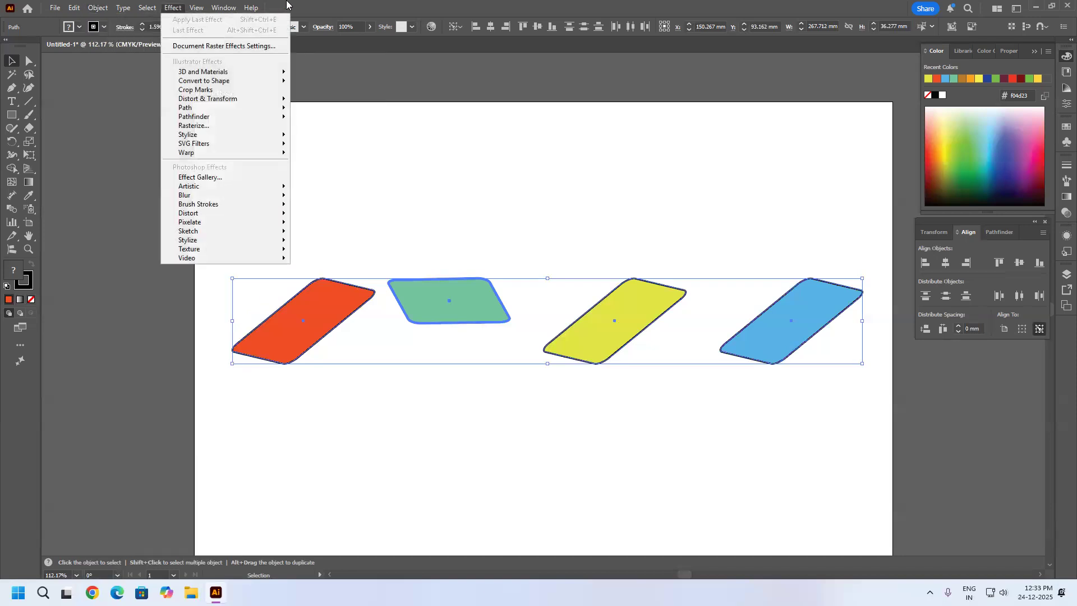
{"action": "mouse_move", "coordinate": [98, 8]}
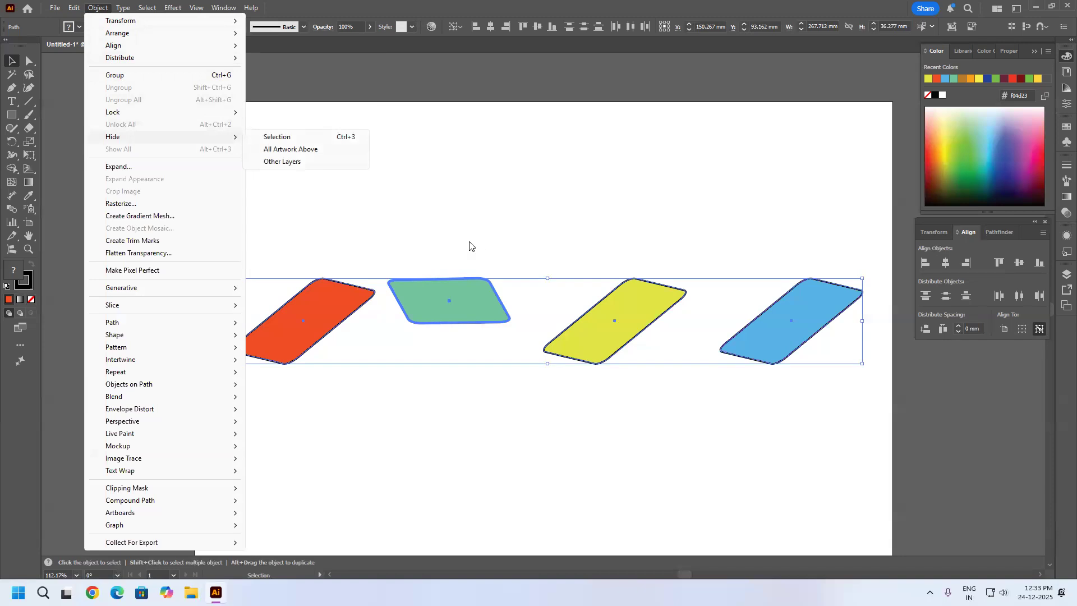
{"action": "mouse_move", "coordinate": [170, 57]}
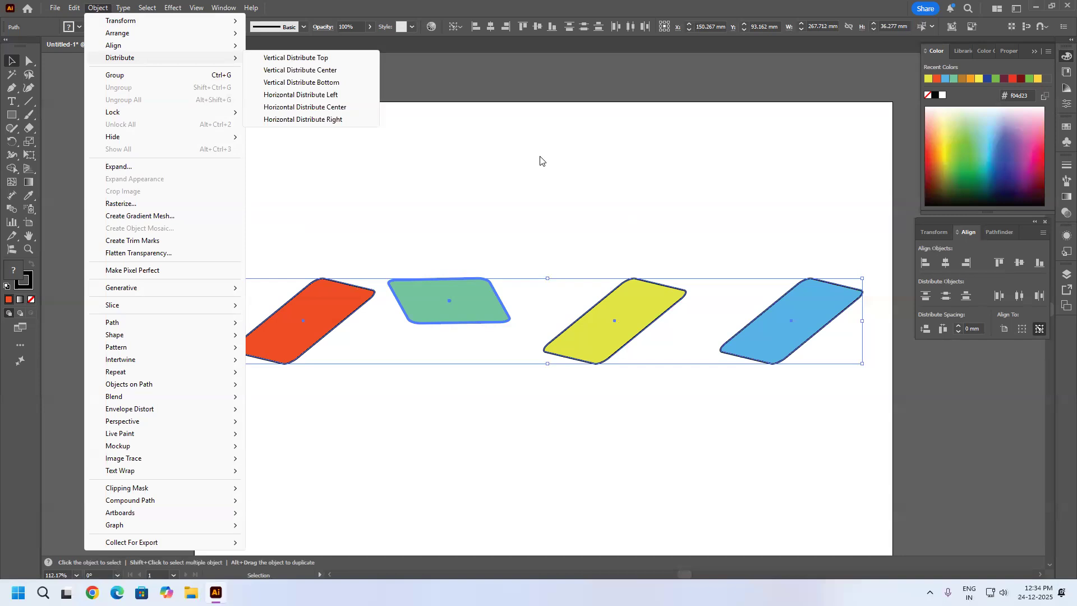
{"action": "left_click", "coordinate": [509, 187]}
{"action": "left_click", "coordinate": [509, 187]}
Move the orange-red parallelogram up, select all four parallelograms and scale them down proportionally to less than half their size.
{"action": "left_click_drag", "start_coordinate": [354, 301], "coordinate": [389, 233]}
{"action": "left_click_drag", "start_coordinate": [871, 185], "coordinate": [208, 443]}
{"action": "left_click_drag", "start_coordinate": [861, 366], "coordinate": [499, 268]}
{"action": "left_click", "coordinate": [569, 267]}
Stack the small parallelograms in a loose vertical column with orange-red on top, followed by green, yellow and blue.
{"action": "left_click_drag", "start_coordinate": [295, 221], "coordinate": [335, 152]}
{"action": "left_click_drag", "start_coordinate": [323, 213], "coordinate": [323, 215]}
{"action": "left_click_drag", "start_coordinate": [389, 260], "coordinate": [330, 281]}
{"action": "left_click_drag", "start_coordinate": [476, 262], "coordinate": [334, 352]}
Select the whole column, align the parallelograms by horizontal center and distribute them vertically by their top edges.
{"action": "left_click_drag", "start_coordinate": [454, 107], "coordinate": [193, 436]}
{"action": "left_click", "coordinate": [491, 28]}
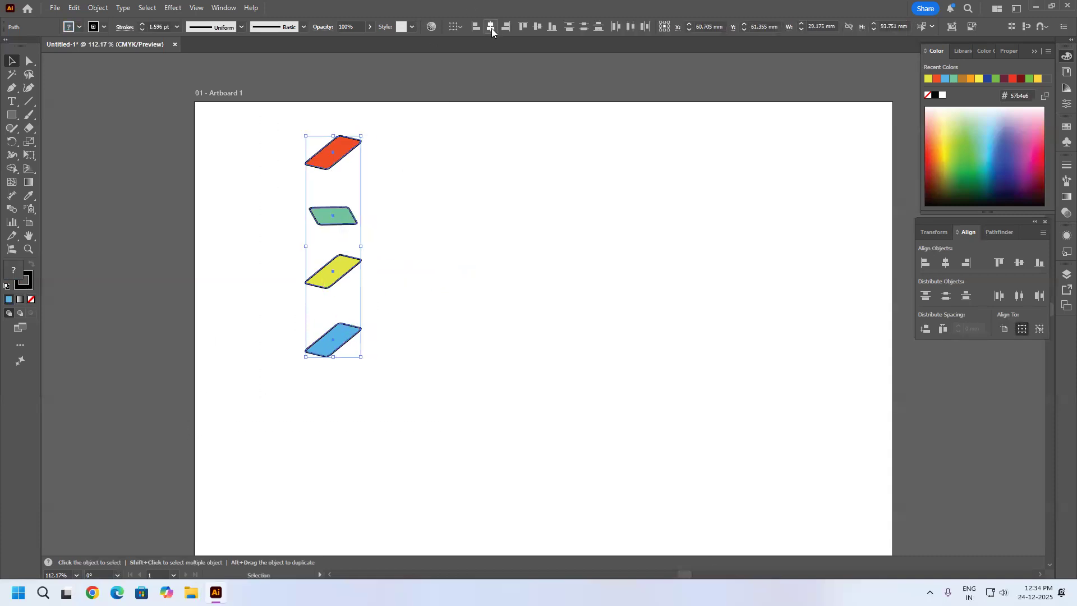
{"action": "left_click", "coordinate": [926, 295]}
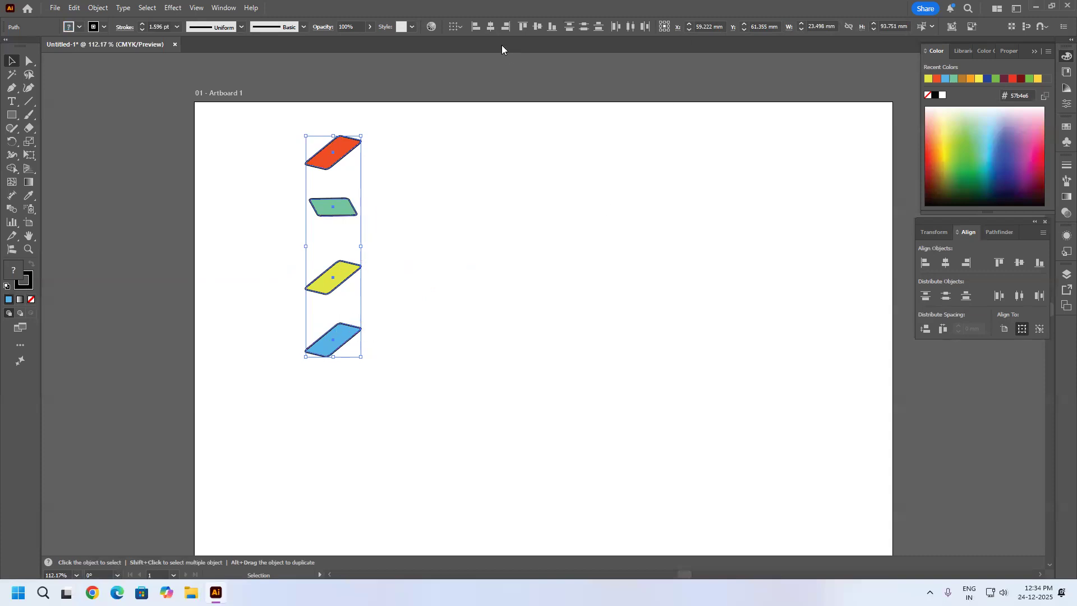
Show the rulers and place a horizontal guide along the top edge of each of the four parallelograms.
{"action": "key", "text": "ctrl+r"}
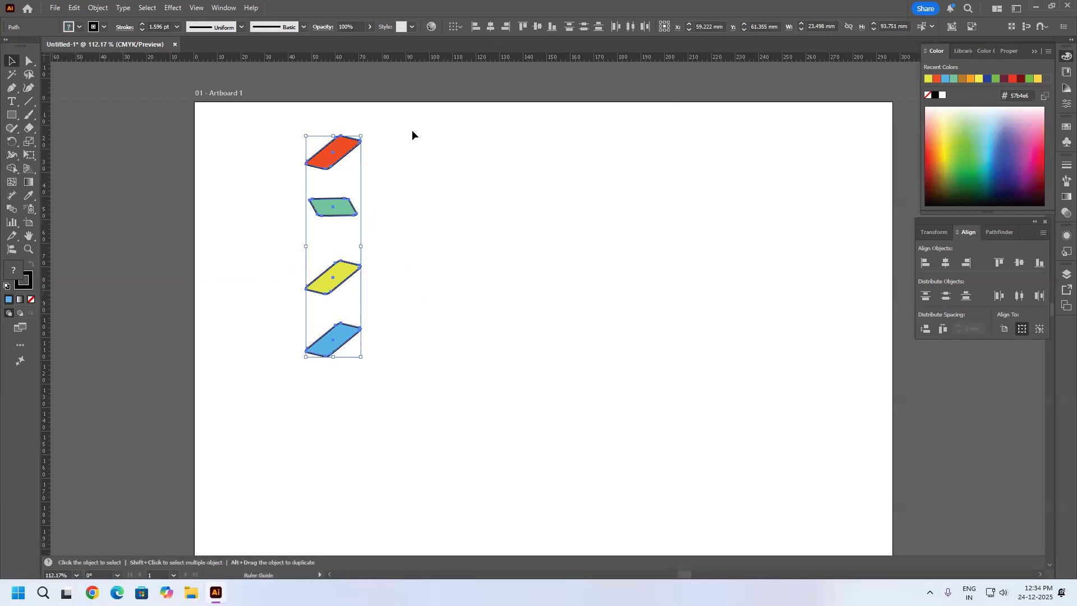
{"action": "left_click_drag", "start_coordinate": [342, 137], "coordinate": [342, 136]}
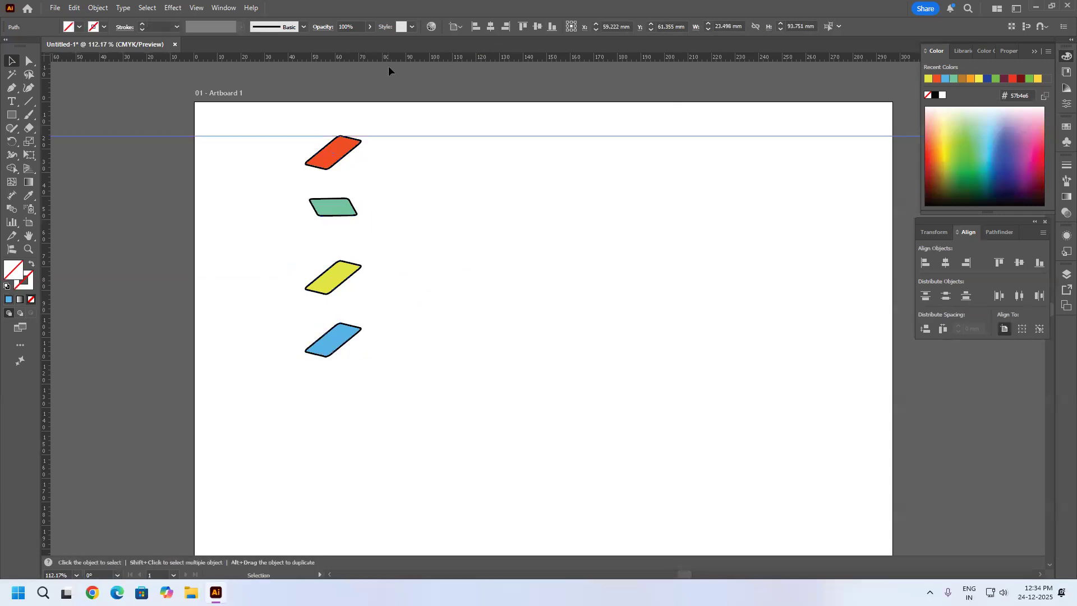
{"action": "left_click_drag", "start_coordinate": [394, 56], "coordinate": [346, 198]}
{"action": "left_click_drag", "start_coordinate": [429, 56], "coordinate": [340, 261]}
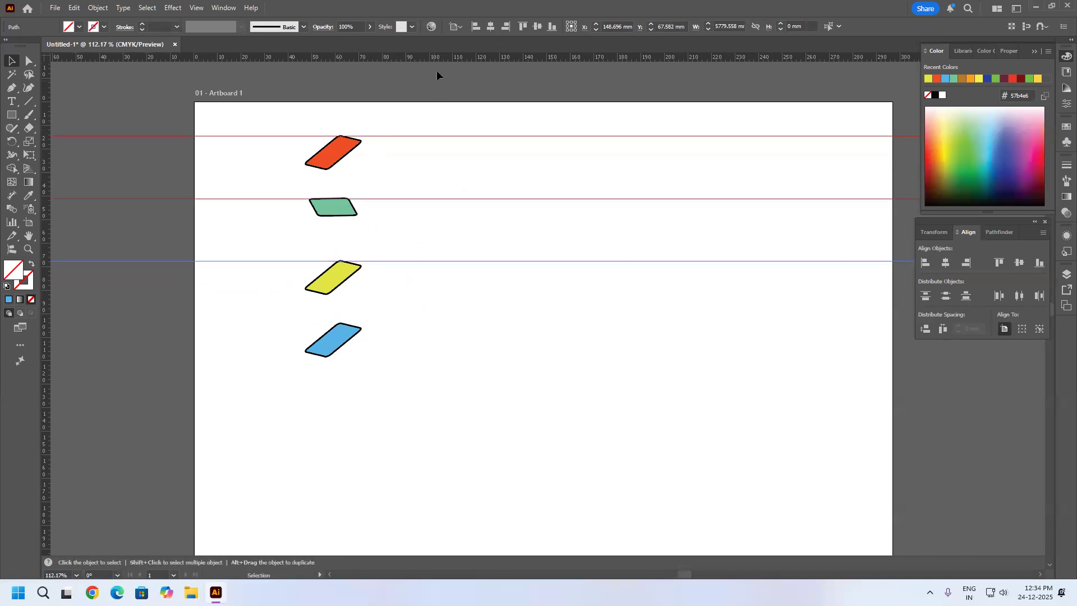
{"action": "left_click_drag", "start_coordinate": [440, 59], "coordinate": [338, 323]}
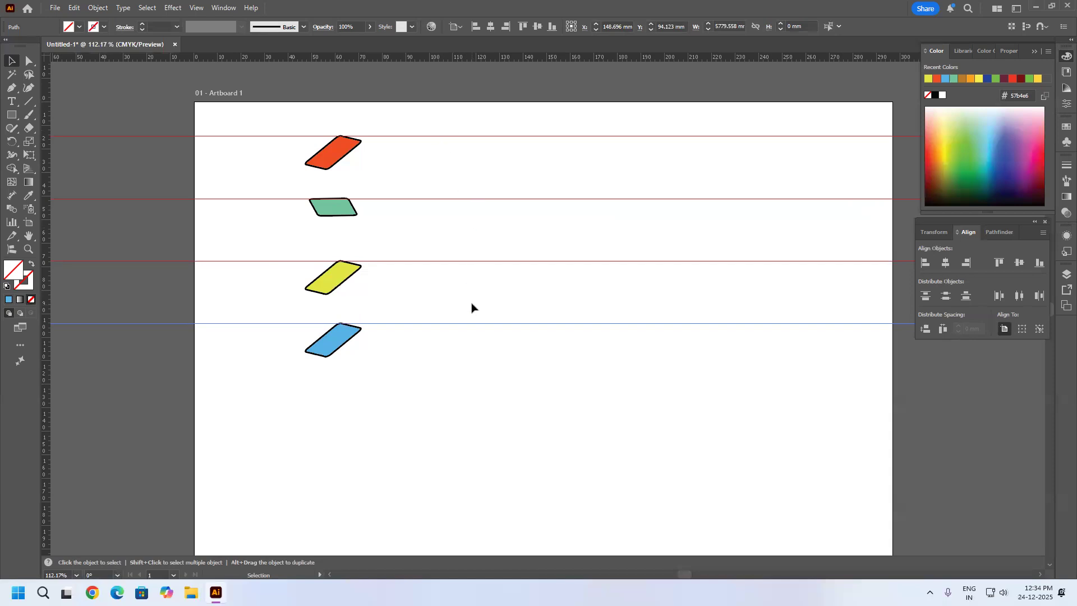
Undo the horizontal guides and distribute the column of parallelograms by vertical centers, finishing with bottom edges.
{"action": "key", "text": "ctrl+z"}
{"action": "key", "text": "ctrl+z"}
{"action": "key", "text": "ctrl+z"}
{"action": "key", "text": "ctrl+z"}
{"action": "key", "text": "v"}
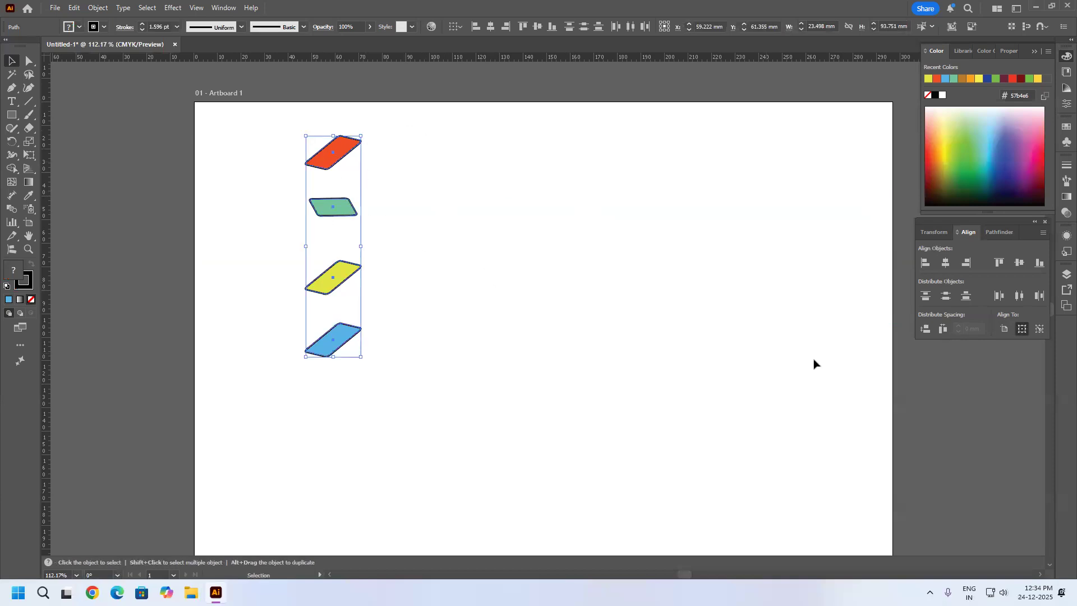
{"action": "left_click", "coordinate": [946, 294]}
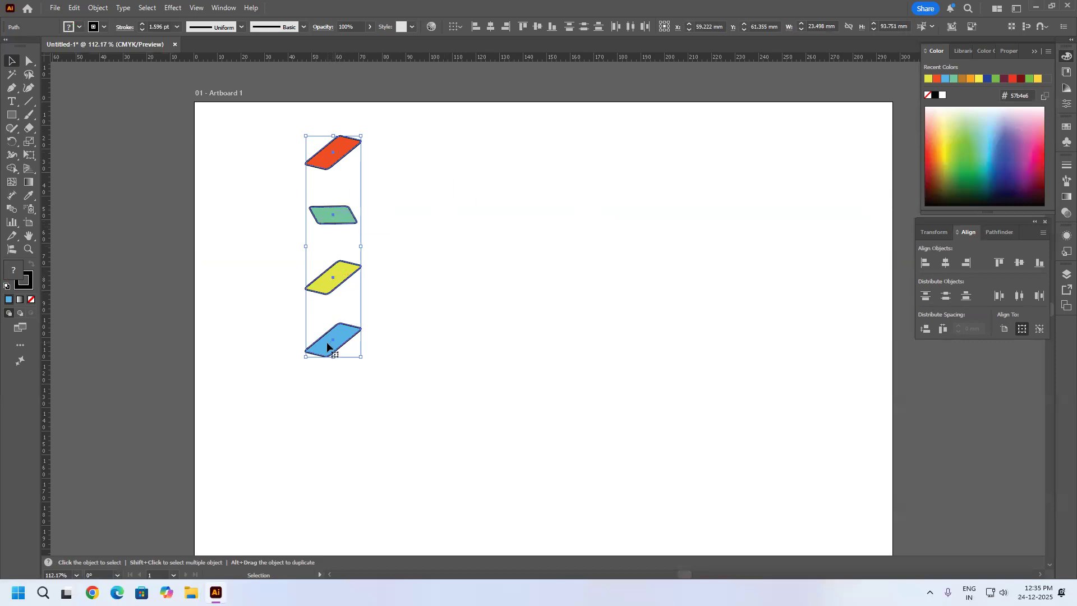
{"action": "left_click", "coordinate": [968, 297]}
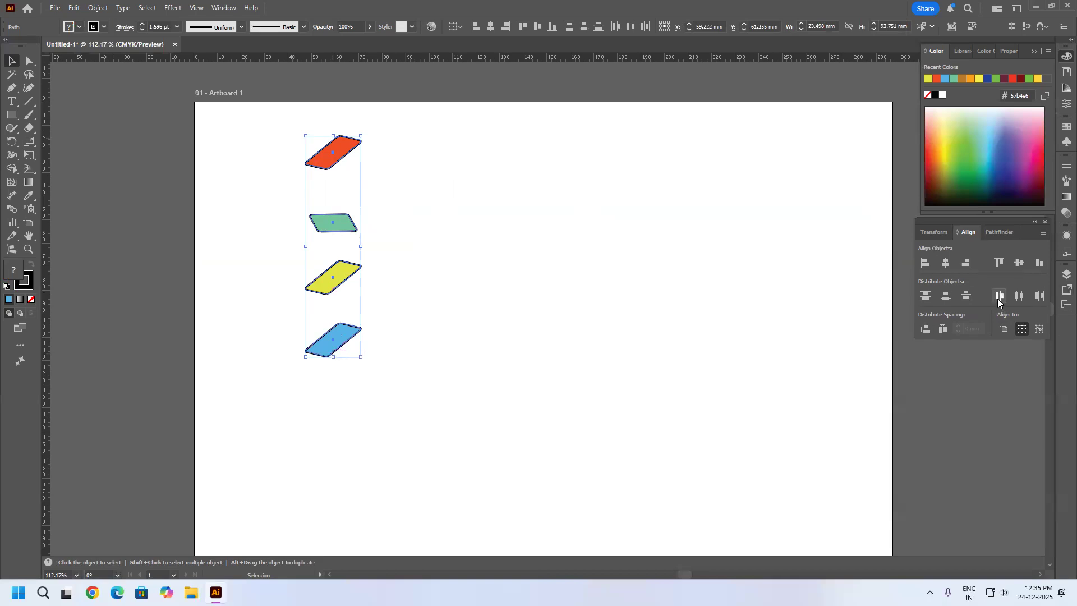
Spread the parallelograms into a loose horizontal row in the order orange-red, green, yellow and blue.
{"action": "left_click", "coordinate": [522, 259]}
{"action": "left_click_drag", "start_coordinate": [320, 224], "coordinate": [449, 199]}
{"action": "left_click_drag", "start_coordinate": [321, 162], "coordinate": [294, 216]}
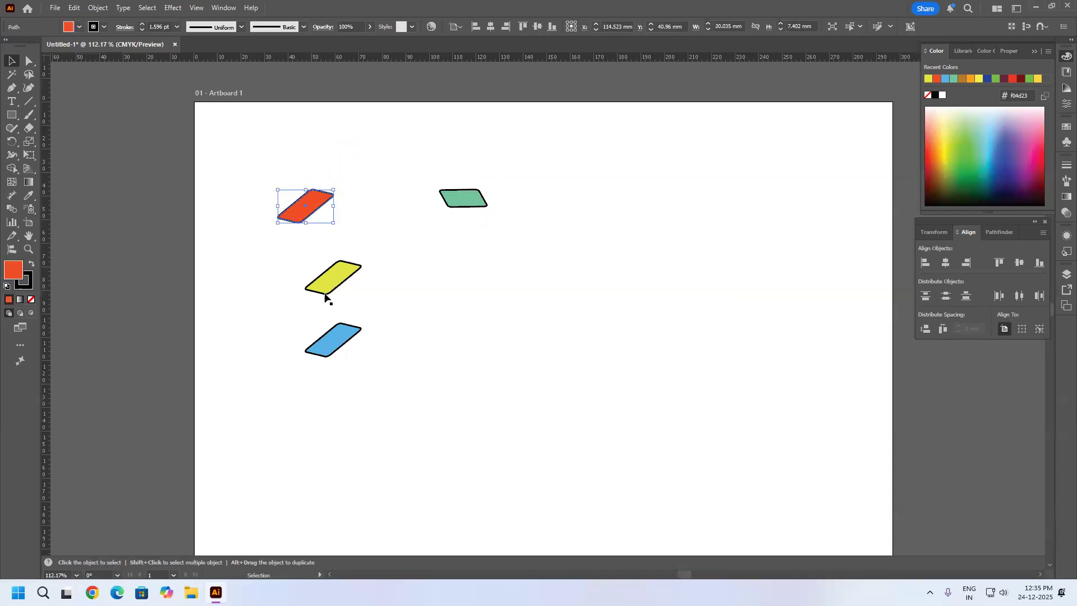
{"action": "left_click_drag", "start_coordinate": [339, 284], "coordinate": [585, 222]}
{"action": "left_click_drag", "start_coordinate": [336, 339], "coordinate": [709, 218]}
Select the whole row, align the parallelograms by vertical center and distribute them horizontally by their left edges.
{"action": "left_click_drag", "start_coordinate": [795, 138], "coordinate": [619, 258]}
{"action": "left_click_drag", "start_coordinate": [355, 324], "coordinate": [261, 331]}
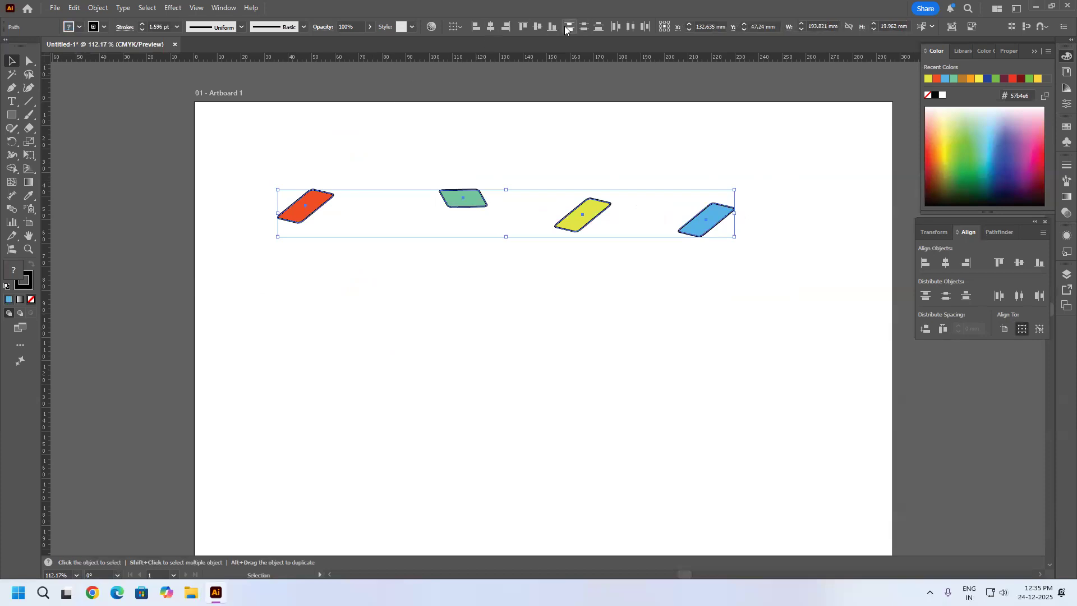
{"action": "left_click", "coordinate": [539, 28]}
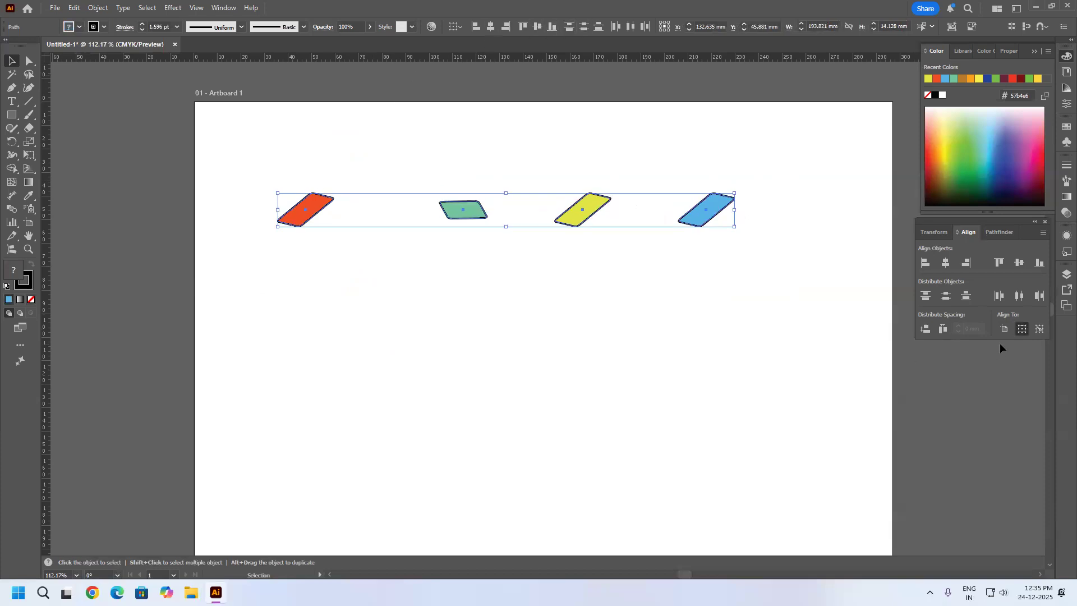
{"action": "left_click", "coordinate": [1000, 298]}
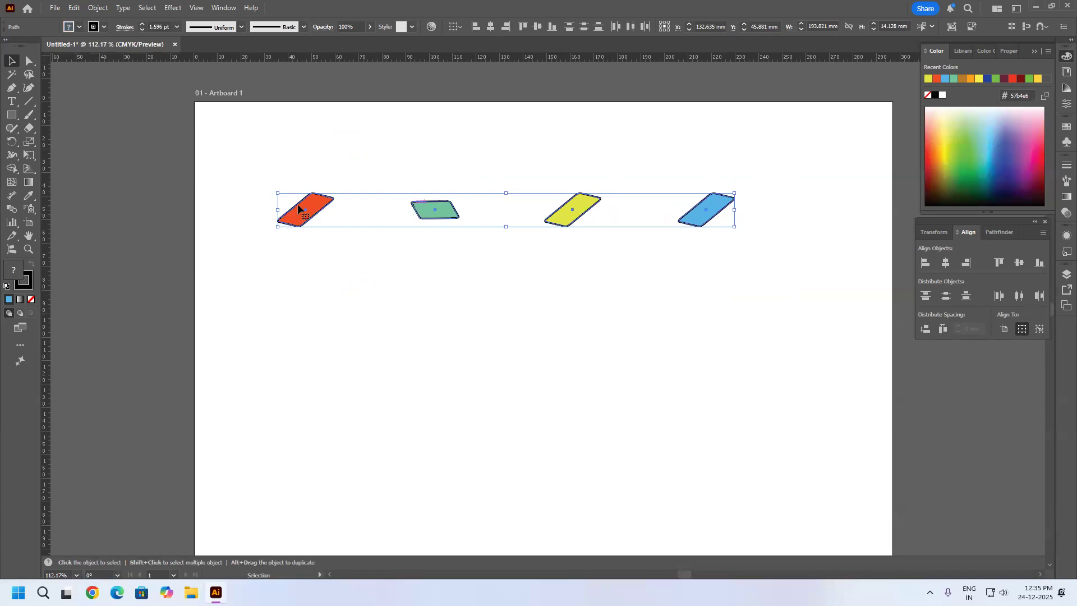
Place a vertical guide at the left edge of each of the four parallelograms.
{"action": "left_click_drag", "start_coordinate": [42, 352], "coordinate": [277, 225]}
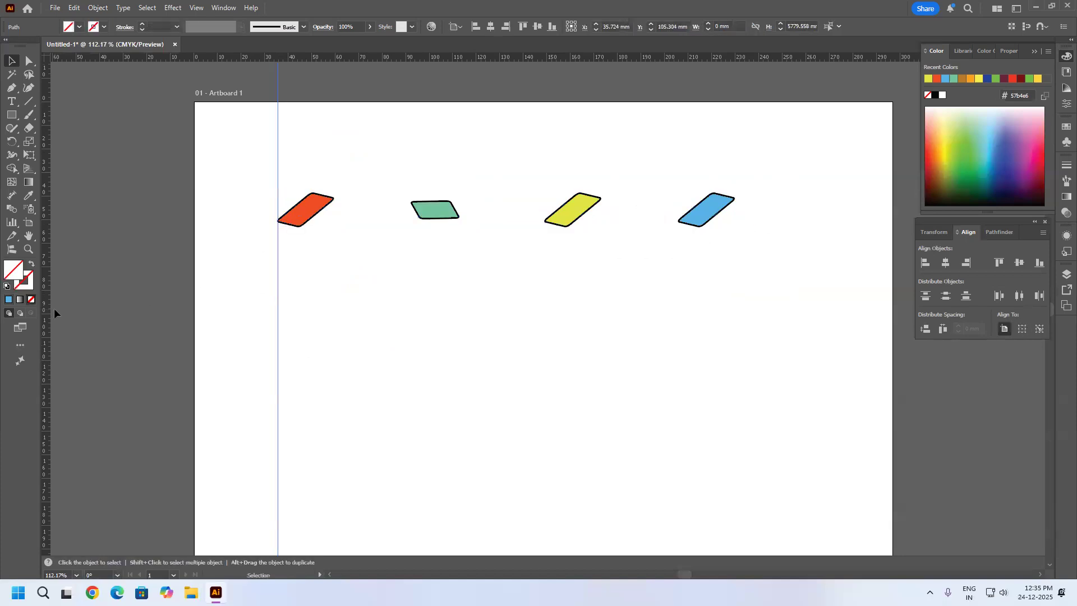
{"action": "left_click_drag", "start_coordinate": [47, 308], "coordinate": [411, 206]}
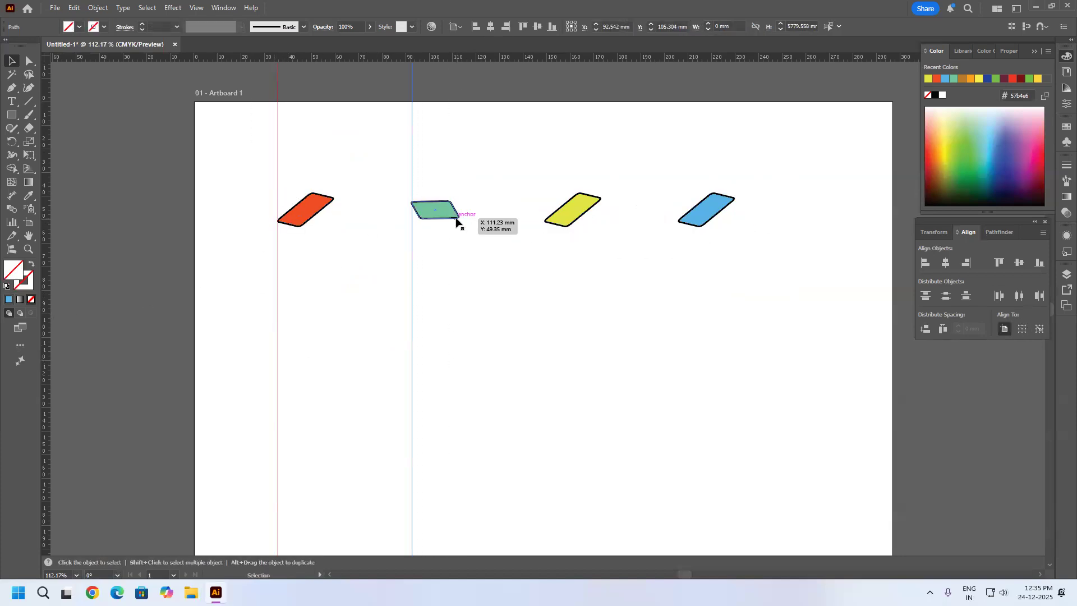
{"action": "left_click_drag", "start_coordinate": [46, 361], "coordinate": [545, 221]}
{"action": "left_click_drag", "start_coordinate": [45, 332], "coordinate": [679, 231]}
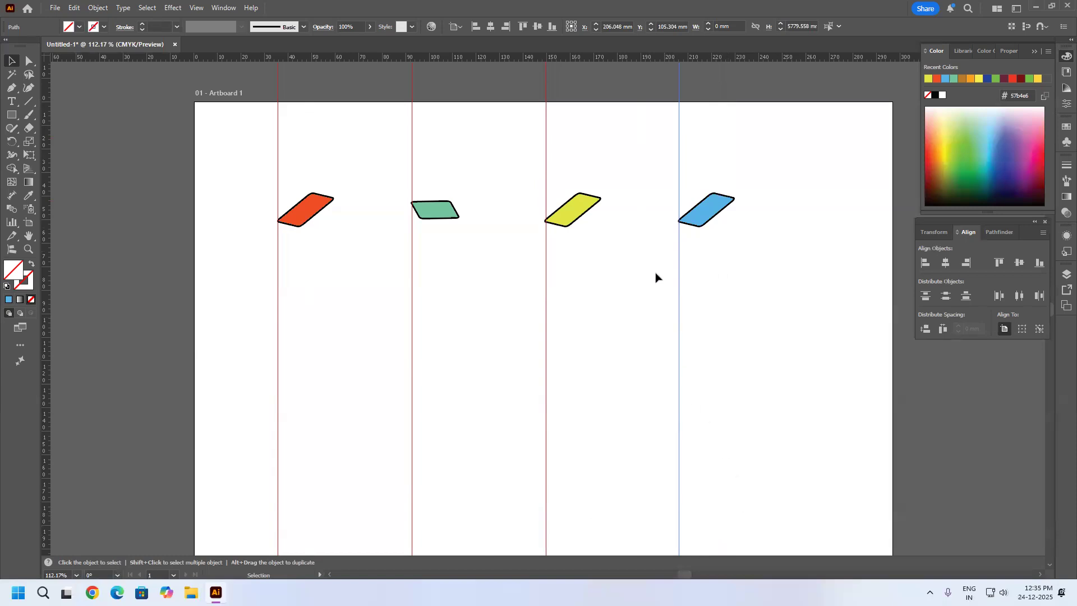
Select all four parallelograms and distribute them horizontally by their centers.
{"action": "left_click", "coordinate": [715, 207]}
{"action": "left_click", "coordinate": [580, 210], "text": "shift"}
{"action": "left_click", "coordinate": [450, 211], "text": "shift"}
{"action": "left_click", "coordinate": [320, 219], "text": "shift"}
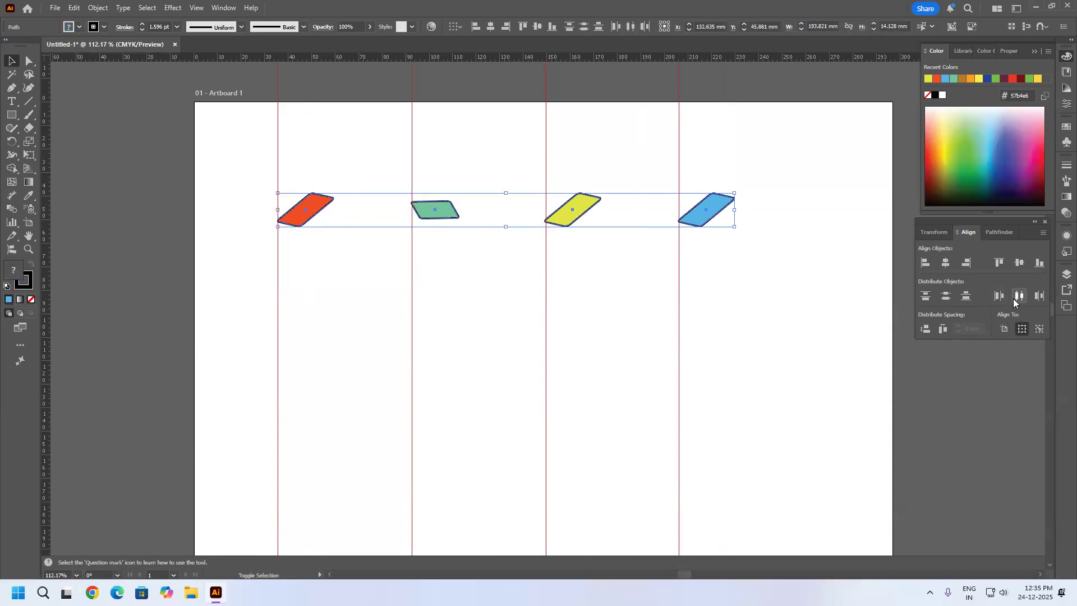
{"action": "left_click", "coordinate": [1019, 298]}
Move the four vertical guides from the left edges to the centers of the parallelograms.
{"action": "left_click", "coordinate": [690, 271]}
{"action": "left_click_drag", "start_coordinate": [679, 242], "coordinate": [707, 210]}
{"action": "left_click_drag", "start_coordinate": [546, 257], "coordinate": [558, 228]}
{"action": "left_click_drag", "start_coordinate": [411, 241], "coordinate": [440, 212]}
{"action": "left_click_drag", "start_coordinate": [278, 257], "coordinate": [306, 214]}
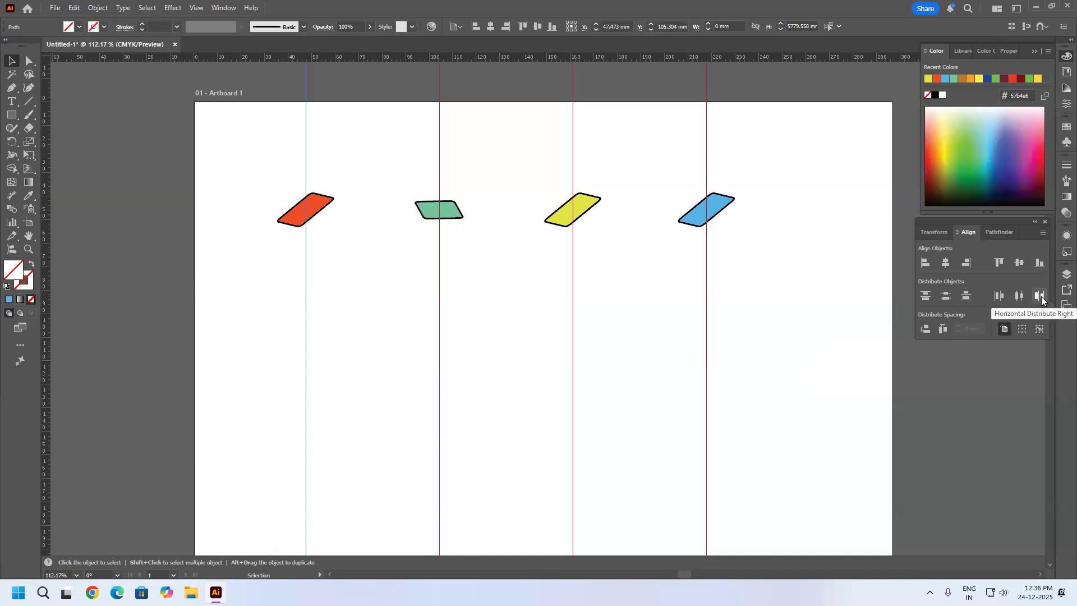
Distribute the four parallelograms horizontally by their right edges and shift all the vertical guides together onto those edges.
{"action": "left_click", "coordinate": [328, 200]}
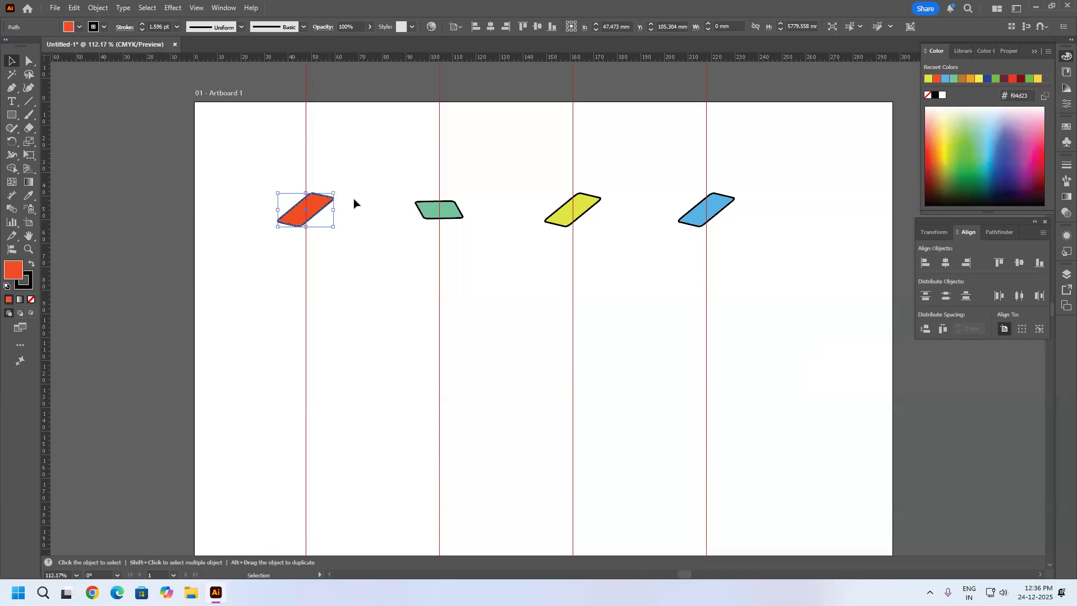
{"action": "left_click", "coordinate": [430, 209], "text": "shift"}
{"action": "left_click", "coordinate": [559, 216], "text": "shift"}
{"action": "left_click", "coordinate": [698, 217], "text": "shift"}
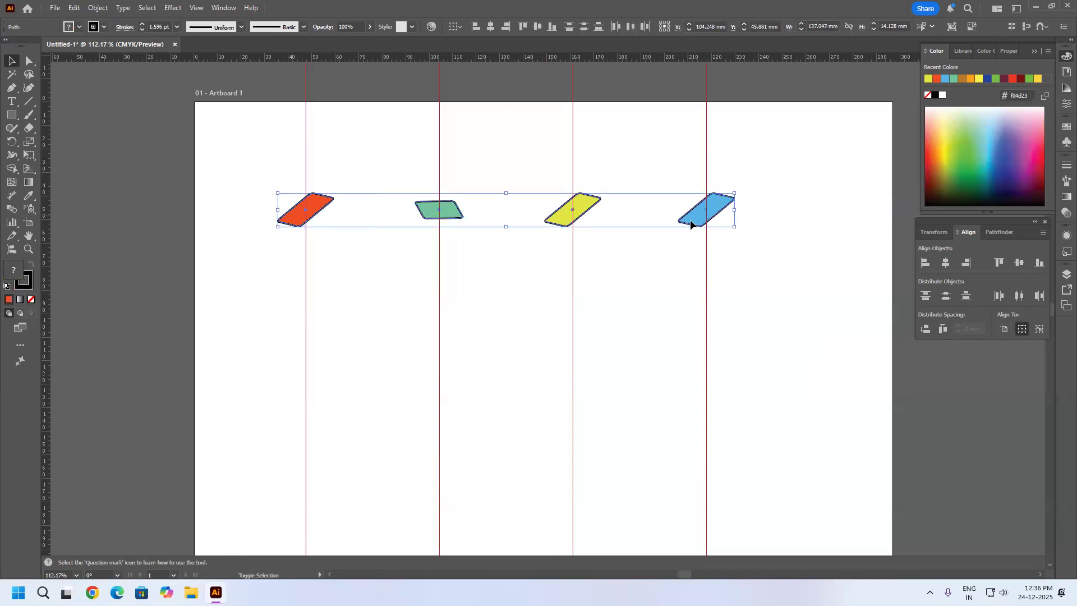
{"action": "left_click", "coordinate": [1041, 299]}
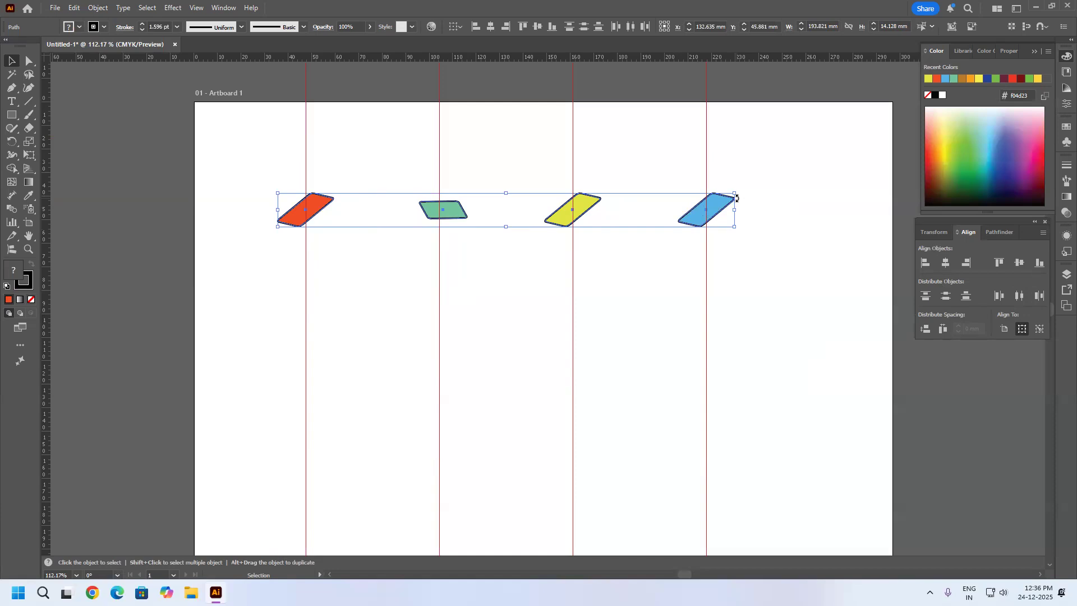
{"action": "left_click_drag", "start_coordinate": [754, 139], "coordinate": [5, 99]}
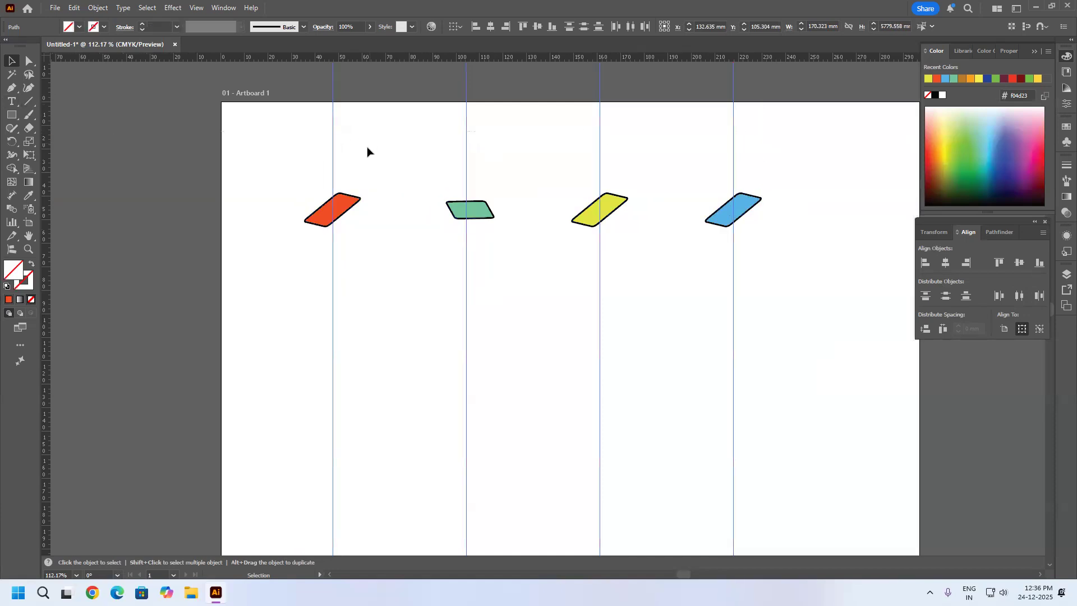
{"action": "left_click_drag", "start_coordinate": [335, 172], "coordinate": [359, 196]}
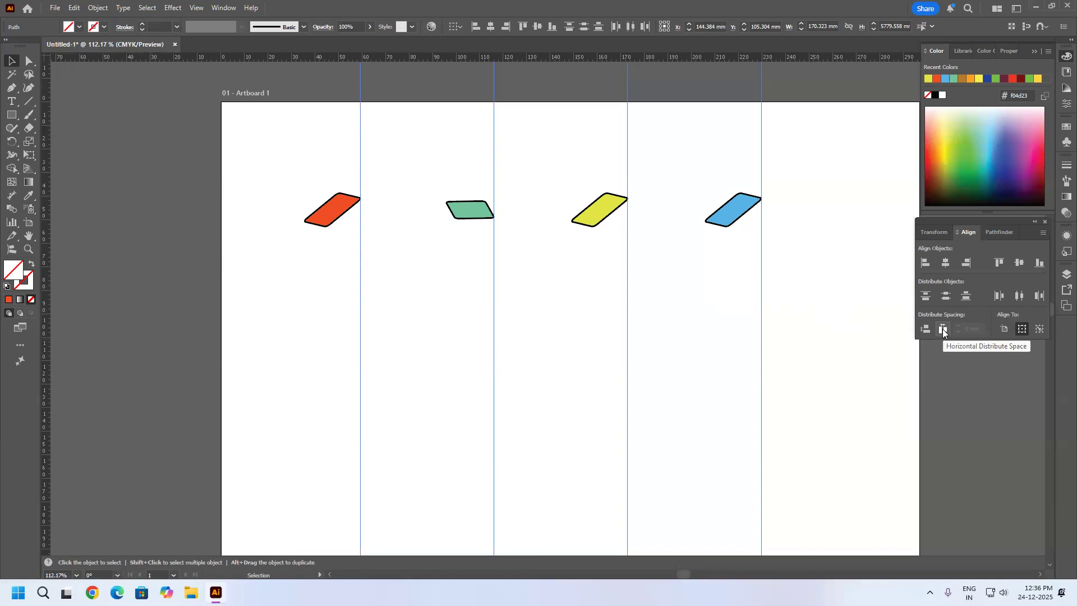
Select all four parallelograms and distribute the horizontal space between them equally.
{"action": "left_click", "coordinate": [723, 211]}
{"action": "left_click", "coordinate": [603, 211], "text": "shift"}
{"action": "left_click", "coordinate": [474, 211], "text": "shift"}
{"action": "left_click", "coordinate": [331, 212], "text": "shift"}
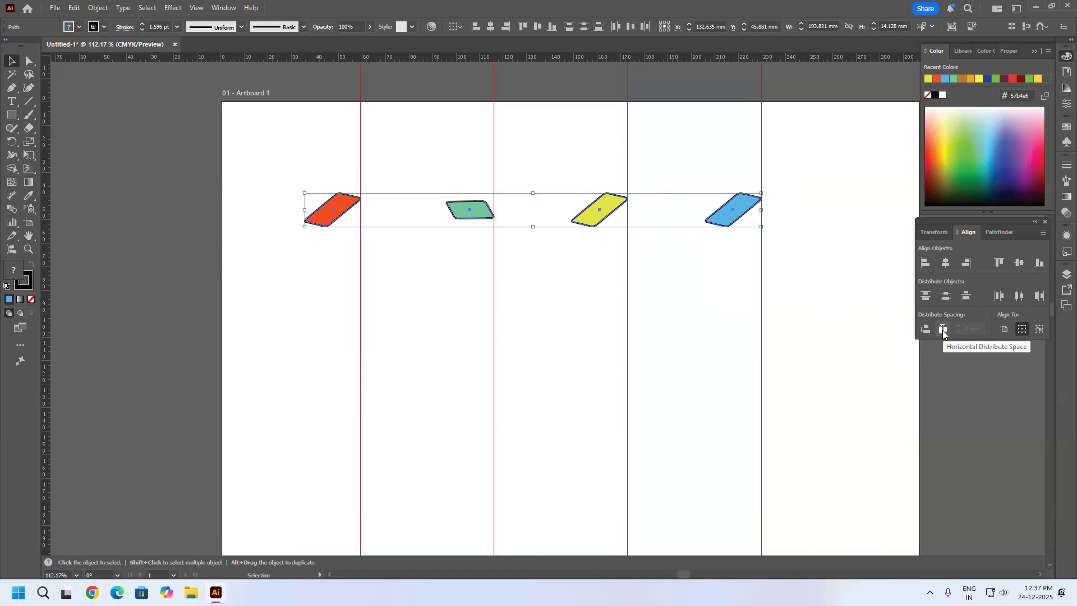
{"action": "left_click", "coordinate": [942, 330]}
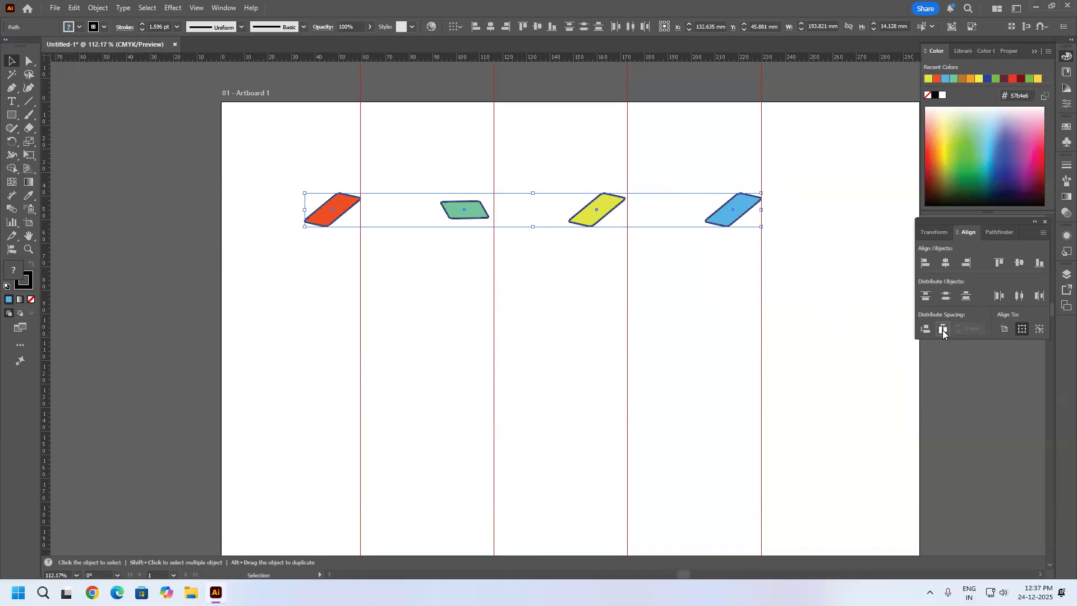
Move the vertical guides to the green parallelogram's left and right edges and the yellow one's left edge to mark the gaps.
{"action": "left_click", "coordinate": [492, 251]}
{"action": "left_click_drag", "start_coordinate": [492, 250], "coordinate": [442, 207]}
{"action": "left_click_drag", "start_coordinate": [627, 234], "coordinate": [490, 218]}
{"action": "left_click_drag", "start_coordinate": [763, 274], "coordinate": [569, 224]}
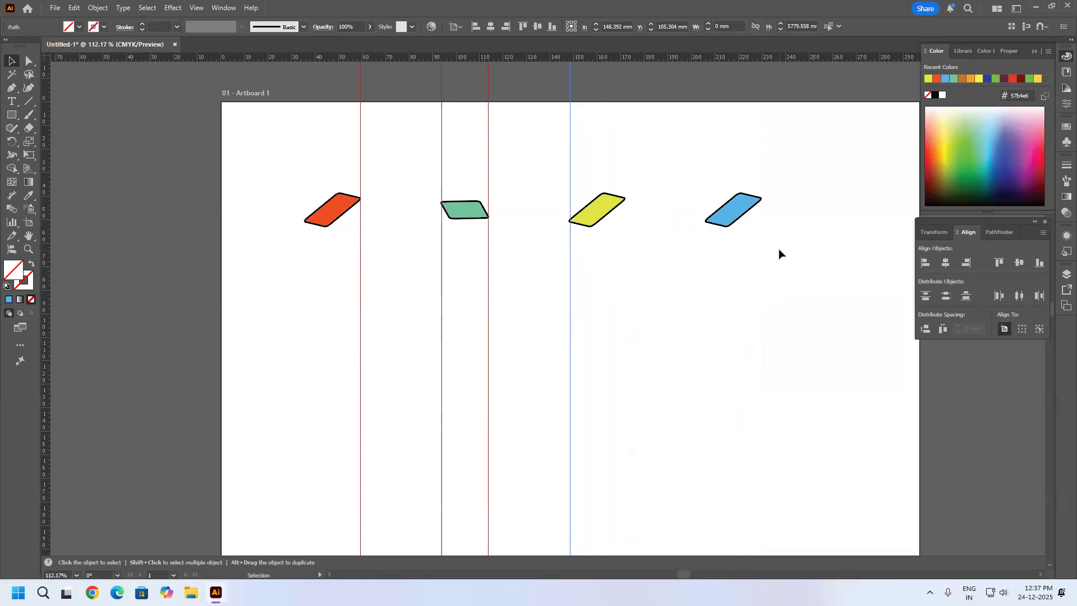
Select all the vertical guides and delete them.
{"action": "left_click_drag", "start_coordinate": [645, 323], "coordinate": [236, 288]}
{"action": "left_click_drag", "start_coordinate": [429, 286], "coordinate": [397, 341]}
{"action": "key", "text": "Delete"}
Select all four parallelograms, switch to Align to Artboard and distribute them horizontally by left edges, centers, and finally right edges.
{"action": "left_click_drag", "start_coordinate": [823, 167], "coordinate": [185, 361]}
{"action": "scroll", "coordinate": [629, 343], "scroll_direction": "right", "scroll_amount": 3}
{"action": "scroll", "coordinate": [628, 342], "scroll_direction": "down", "scroll_amount": 1}
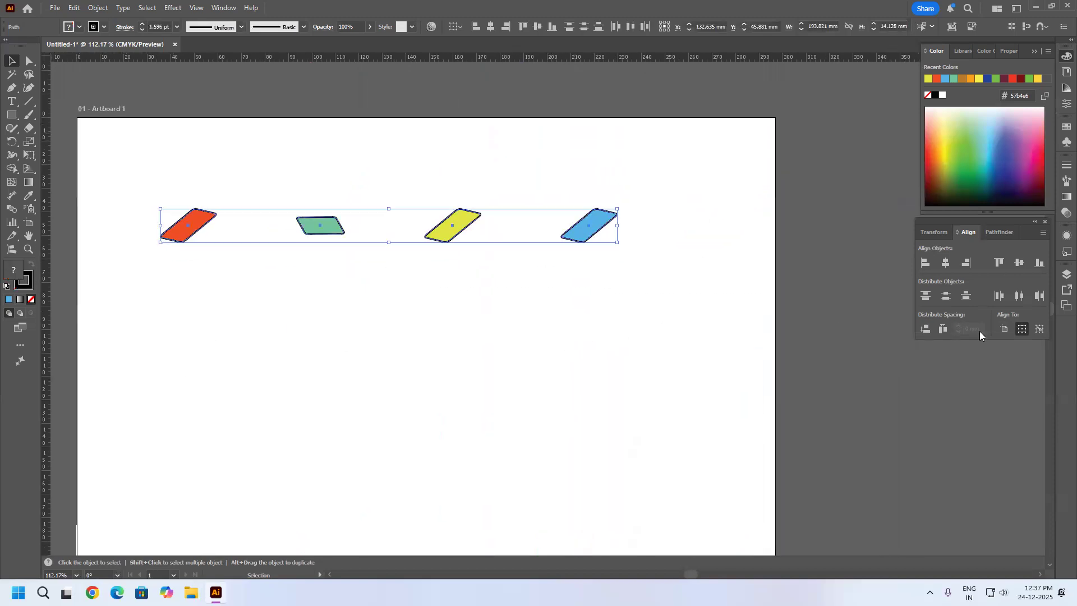
{"action": "left_click", "coordinate": [1003, 328]}
{"action": "left_click", "coordinate": [997, 296]}
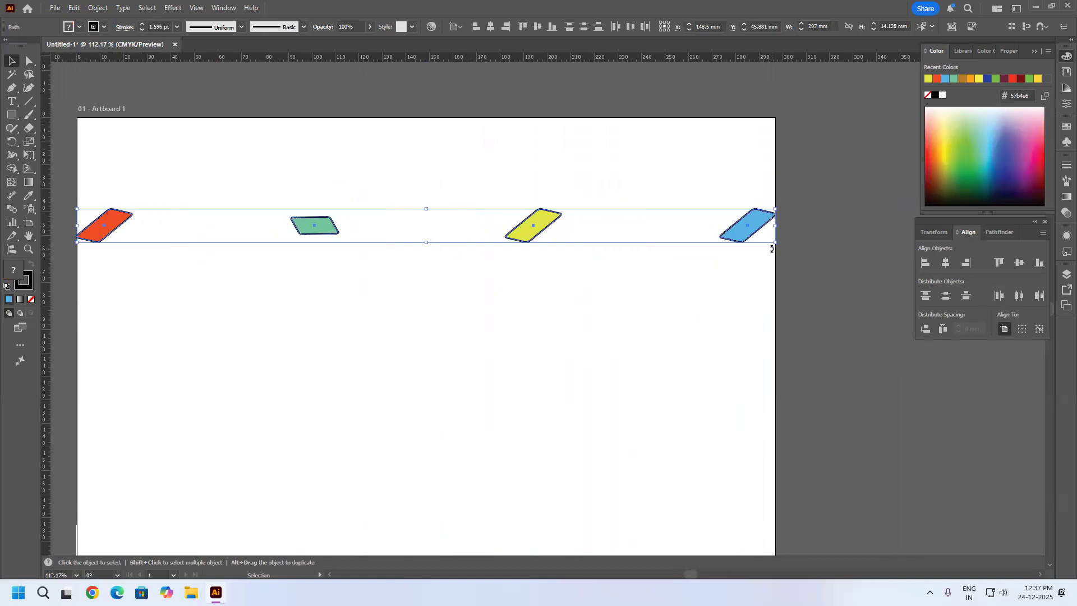
{"action": "left_click", "coordinate": [1019, 296]}
{"action": "left_click", "coordinate": [1040, 296]}
Select all four parallelograms and delete them from the artboard.
{"action": "left_click", "coordinate": [287, 169]}
{"action": "left_click_drag", "start_coordinate": [779, 186], "coordinate": [33, 296]}
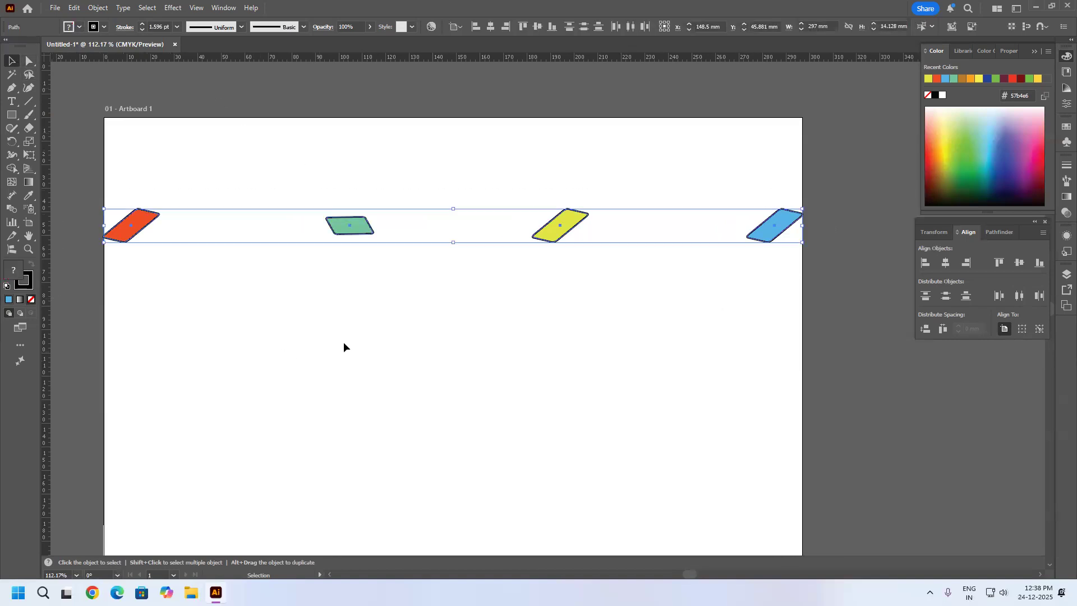
{"action": "key", "text": "Delete"}
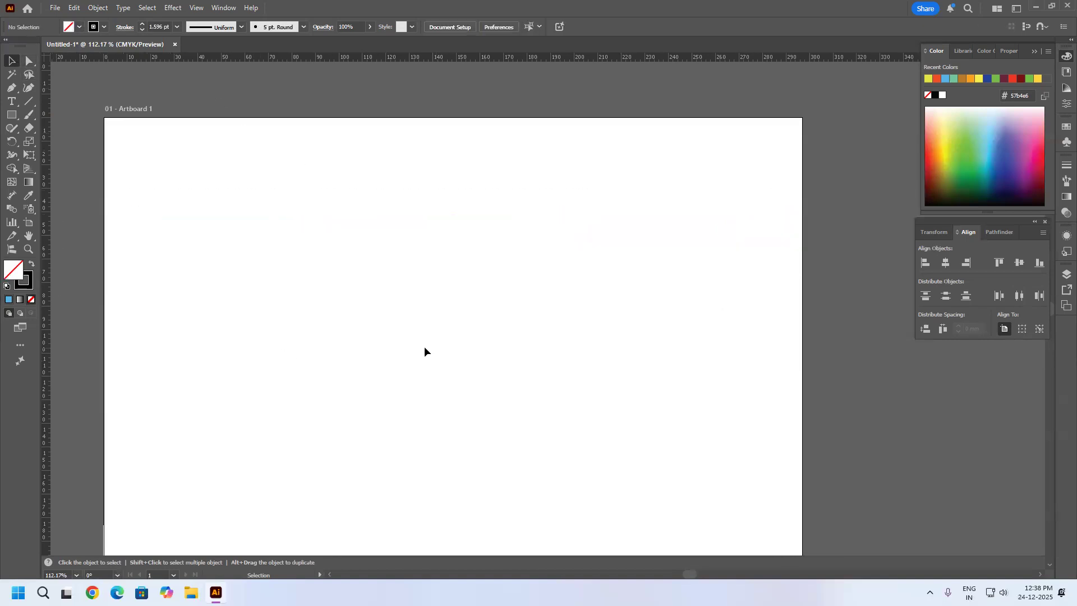
Open the list of object commands.
{"action": "left_click", "coordinate": [104, 8]}
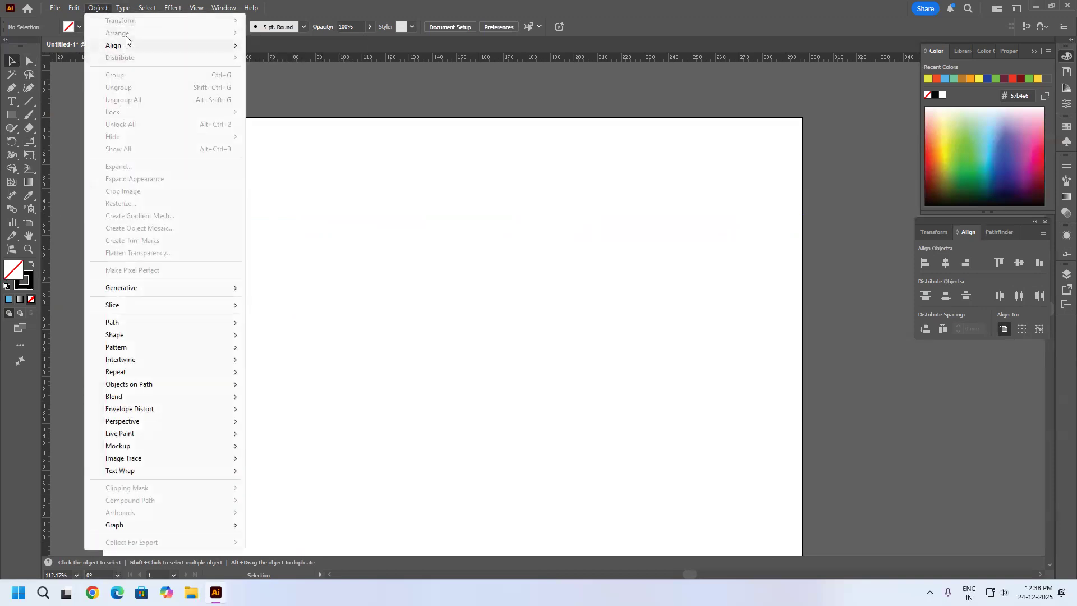